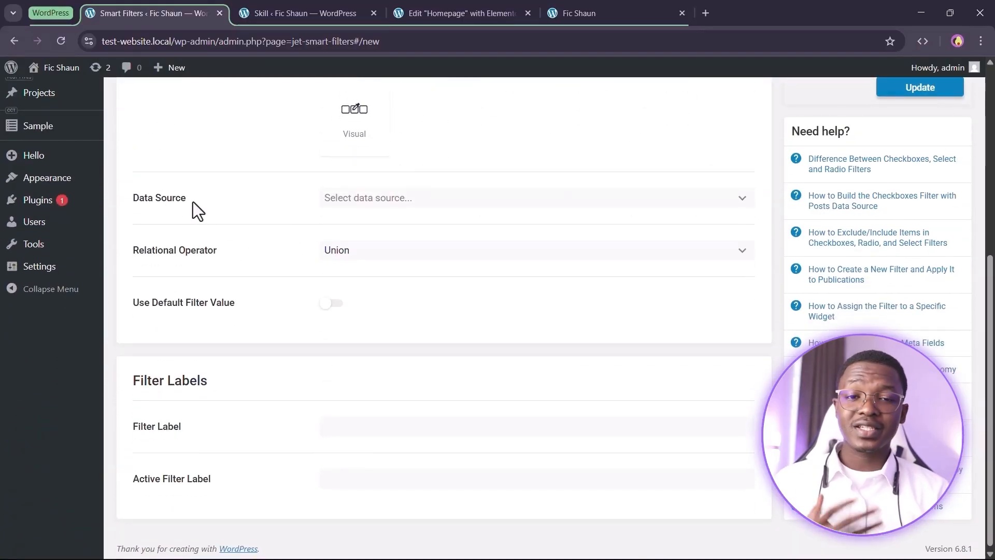
Set the filter's data source to Taxonomies and its taxonomy to Skill.
{"action": "left_click", "coordinate": [359, 197]}
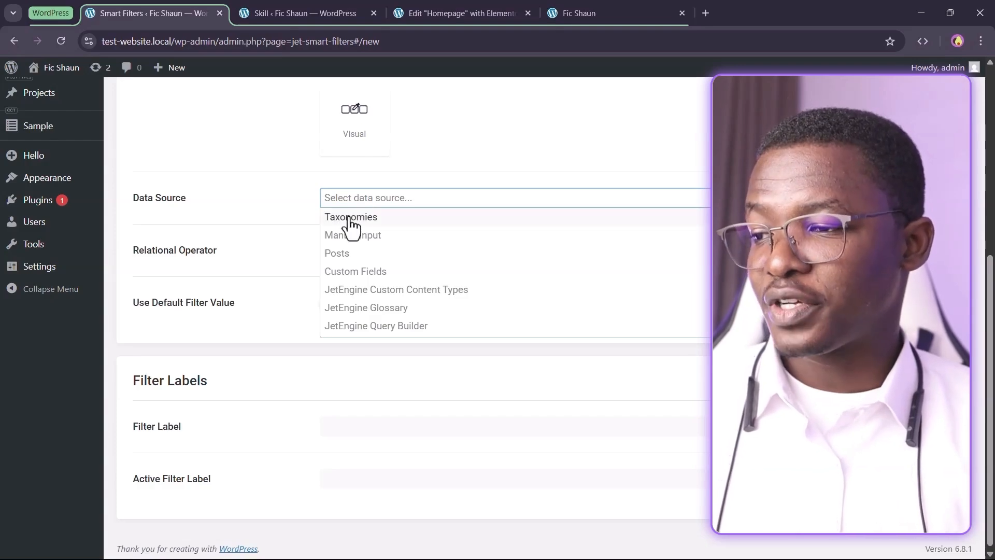
{"action": "left_click", "coordinate": [349, 216]}
{"action": "left_click", "coordinate": [271, 213]}
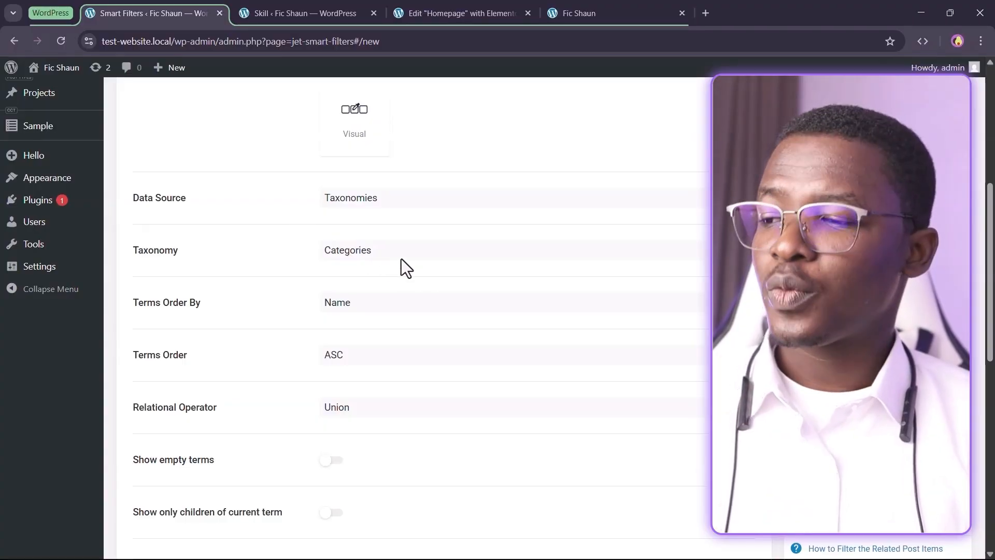
{"action": "left_click", "coordinate": [401, 259]}
{"action": "scroll", "coordinate": [388, 339], "scroll_direction": "down", "scroll_amount": 5}
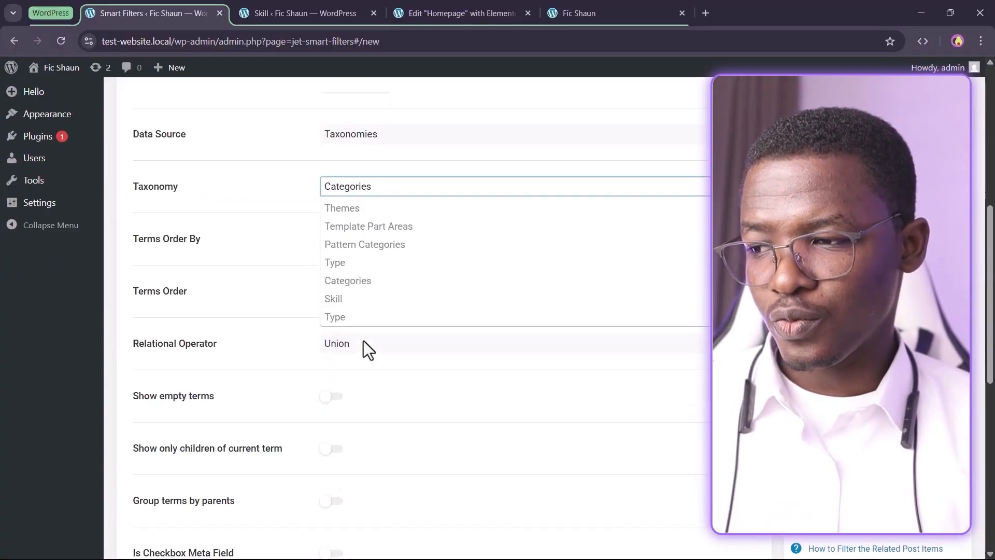
{"action": "left_click", "coordinate": [340, 299]}
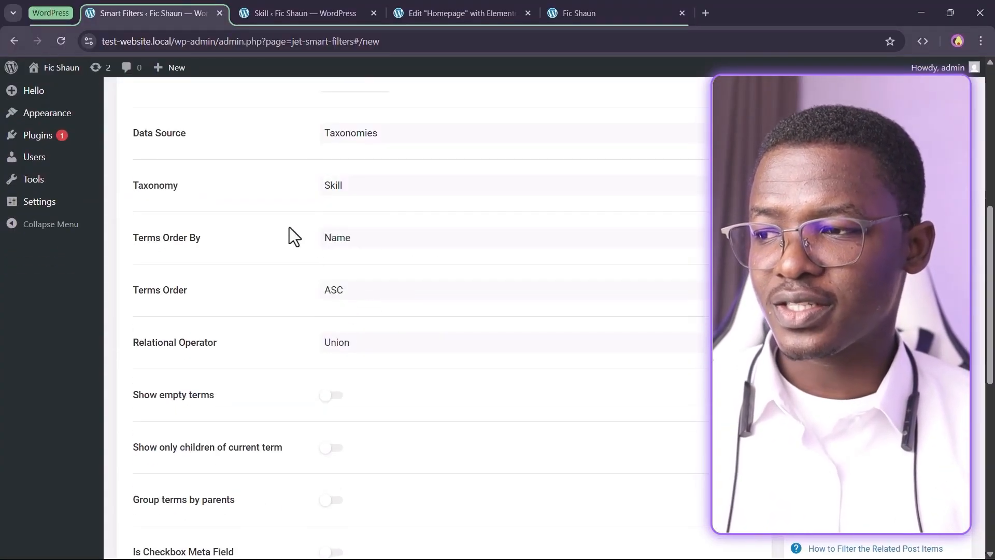
Review the available choices for Terms Order By and Terms Order without changing them.
{"action": "scroll", "coordinate": [142, 217], "scroll_direction": "down", "scroll_amount": 1}
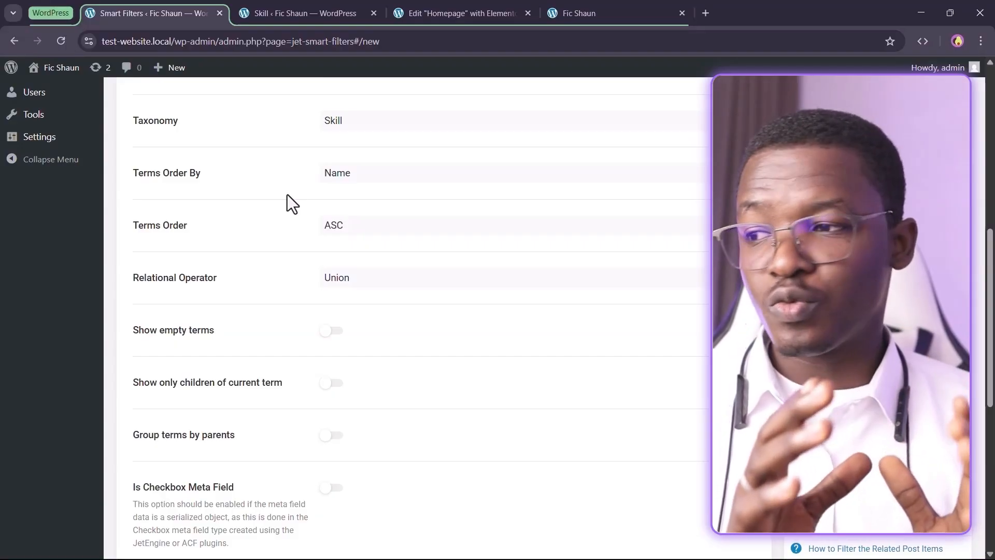
{"action": "left_click", "coordinate": [360, 179]}
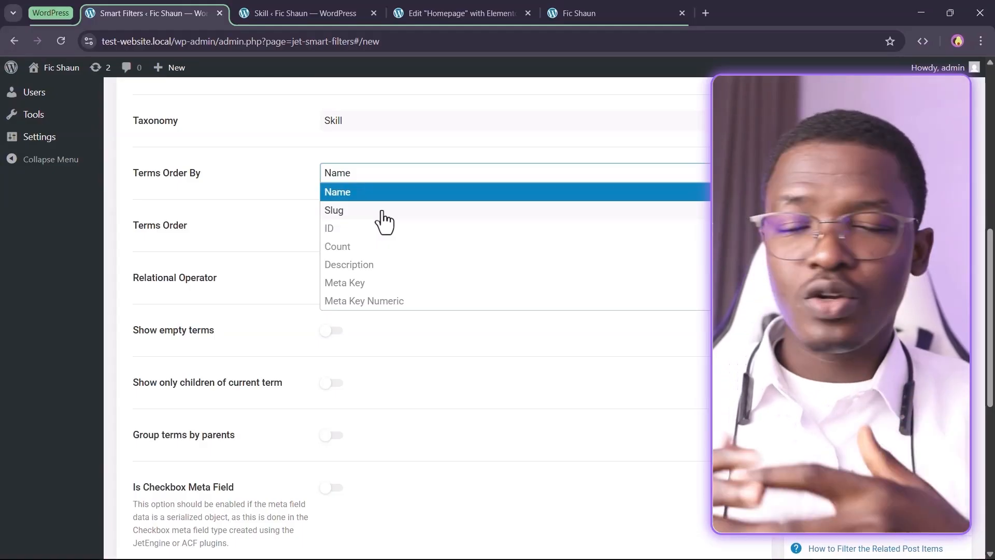
{"action": "left_click", "coordinate": [269, 177]}
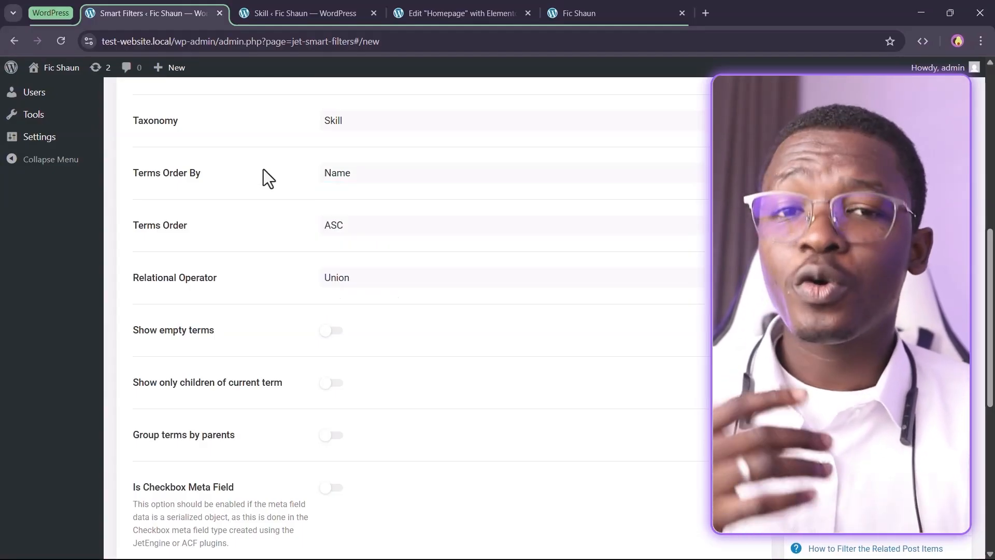
{"action": "left_click", "coordinate": [366, 225]}
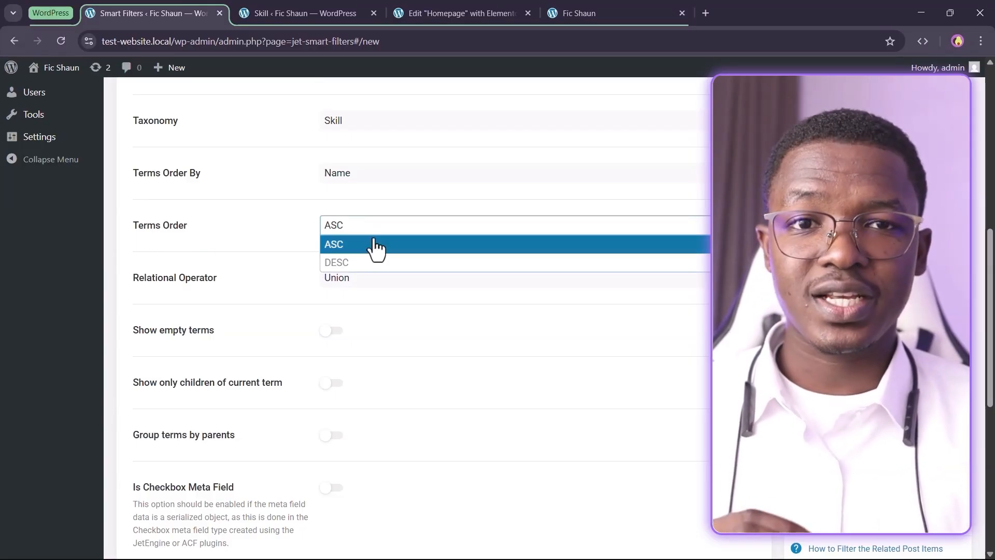
{"action": "left_click", "coordinate": [264, 229]}
Check the Skill terms, try Intersection as the filter's relational operator, and set it back to Union.
{"action": "scroll", "coordinate": [264, 229], "scroll_direction": "down", "scroll_amount": 1}
{"action": "scroll", "coordinate": [247, 228], "scroll_direction": "down", "scroll_amount": 3}
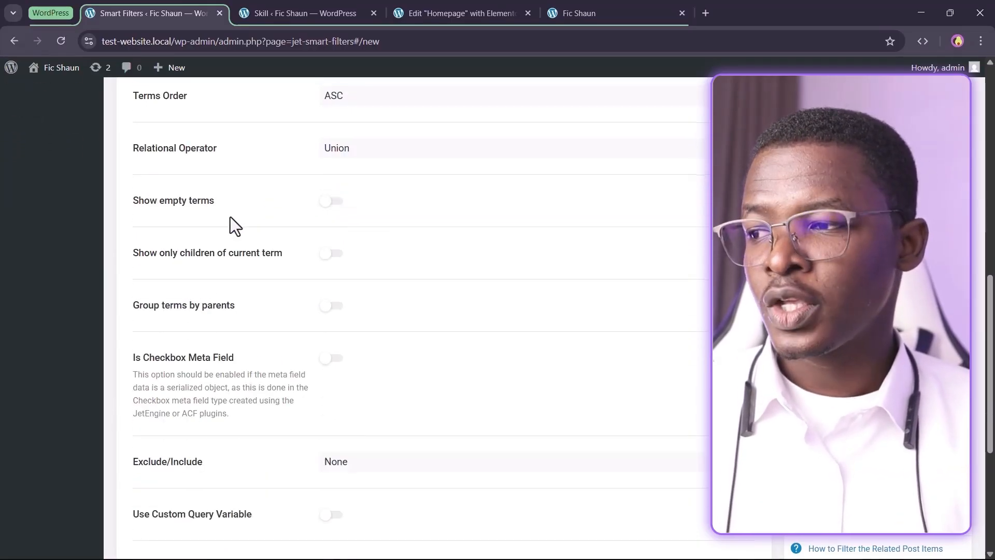
{"action": "scroll", "coordinate": [231, 226], "scroll_direction": "up", "scroll_amount": 1}
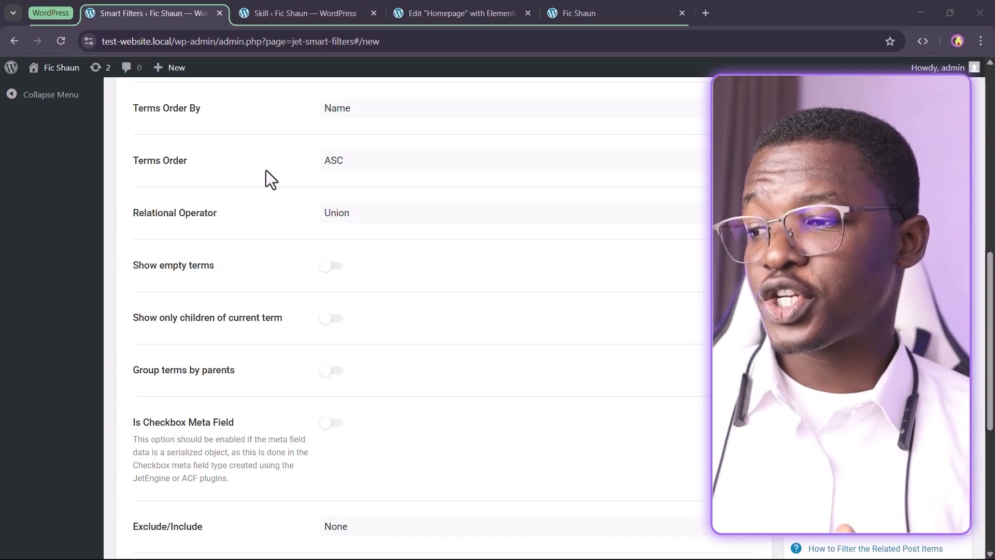
{"action": "left_click", "coordinate": [376, 208]}
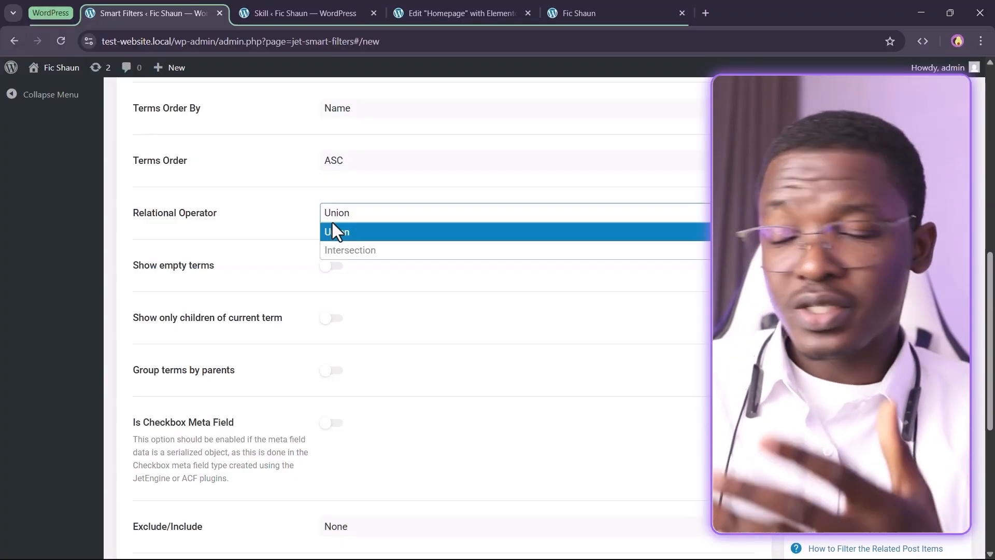
{"action": "left_click", "coordinate": [291, 12]}
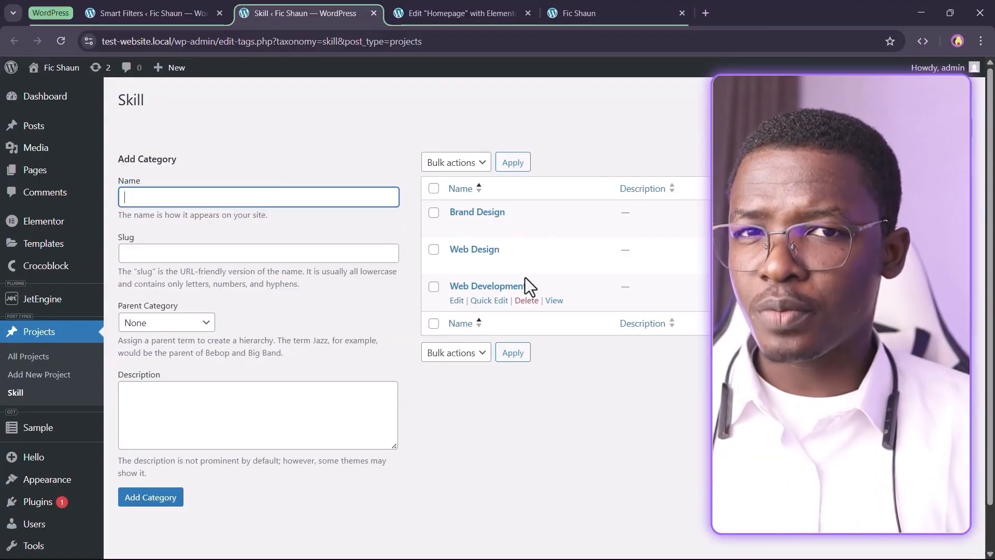
{"action": "left_click", "coordinate": [153, 13]}
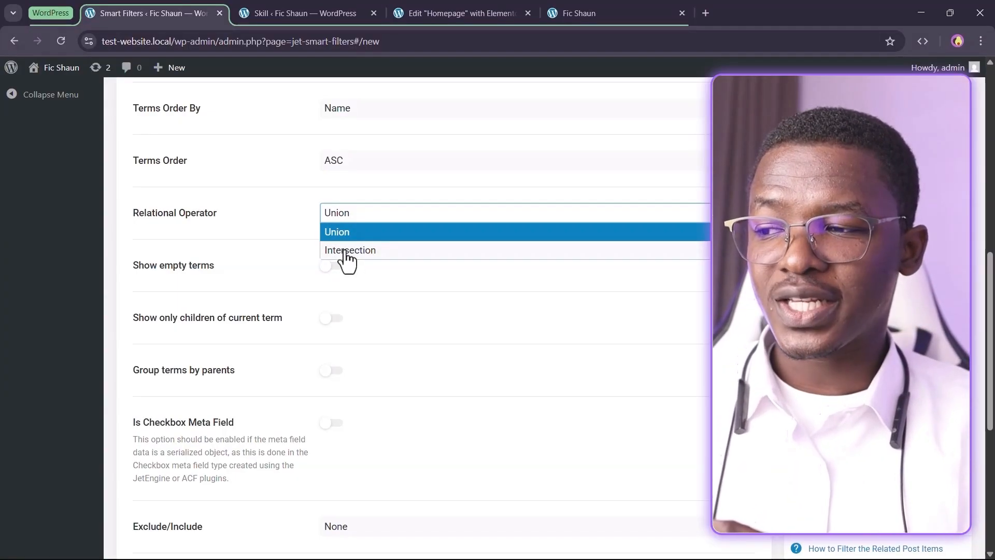
{"action": "left_click", "coordinate": [345, 251]}
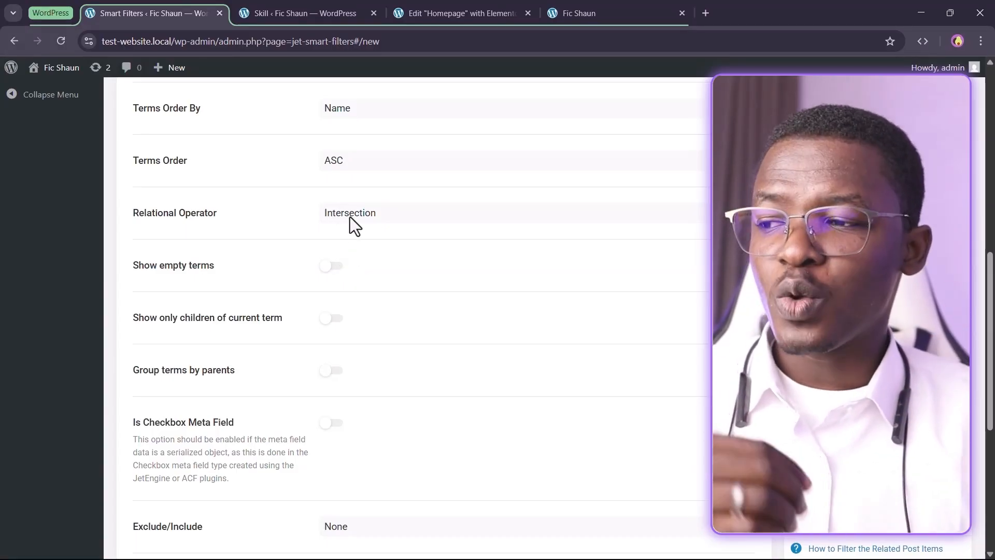
{"action": "left_click", "coordinate": [351, 215]}
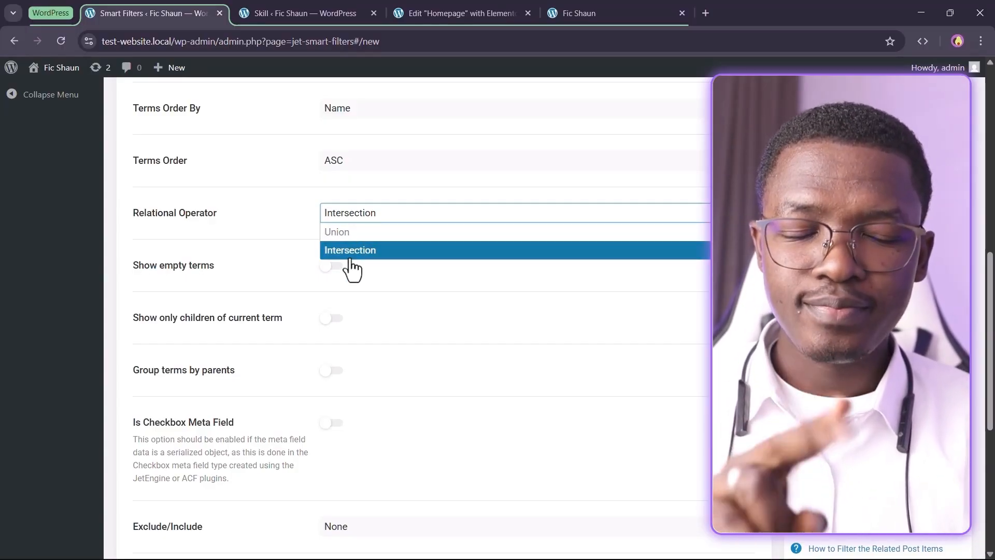
{"action": "left_click", "coordinate": [337, 231]}
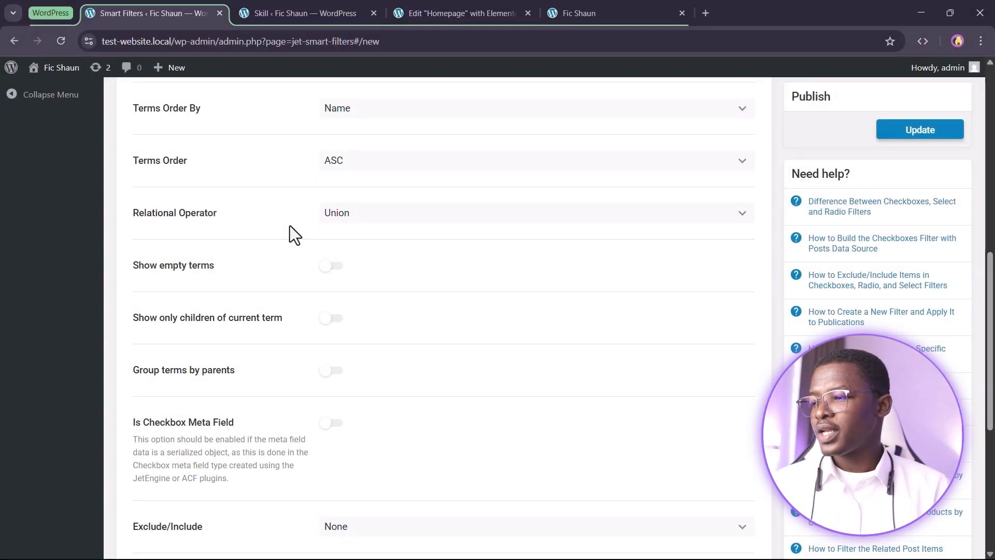
Compare the terms on the Skill taxonomy page and enable Show empty terms for the filter.
{"action": "scroll", "coordinate": [290, 228], "scroll_direction": "down", "scroll_amount": 1}
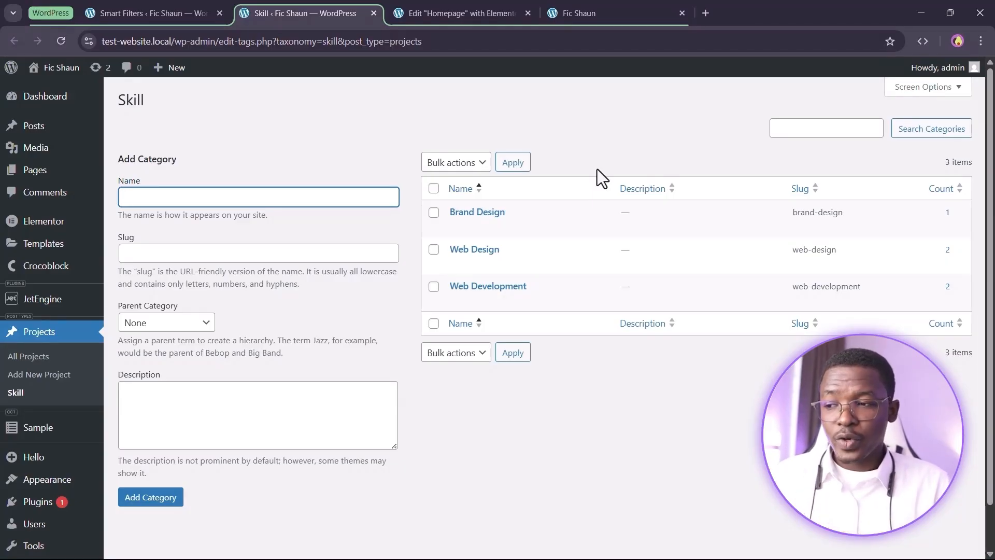
{"action": "left_click", "coordinate": [191, 13]}
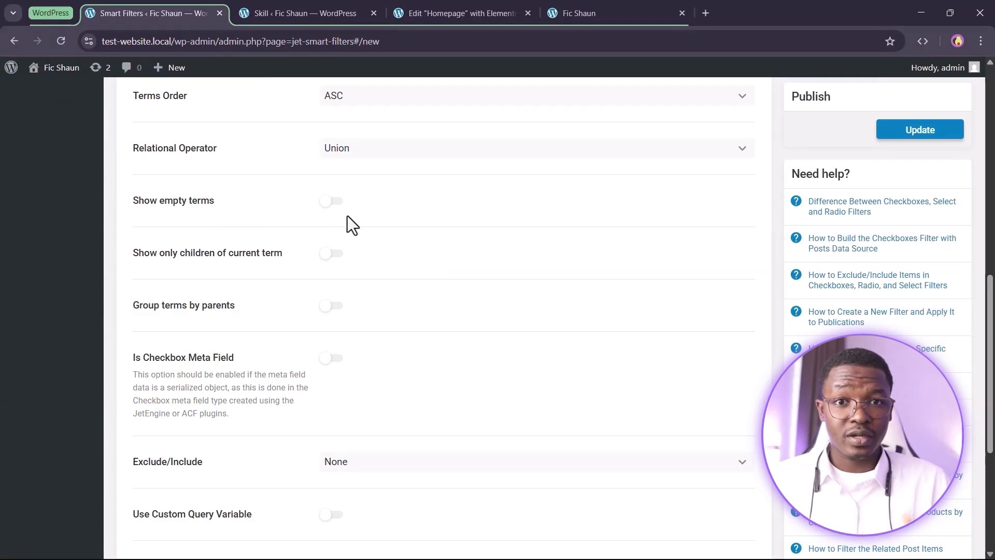
{"action": "left_click", "coordinate": [290, 13]}
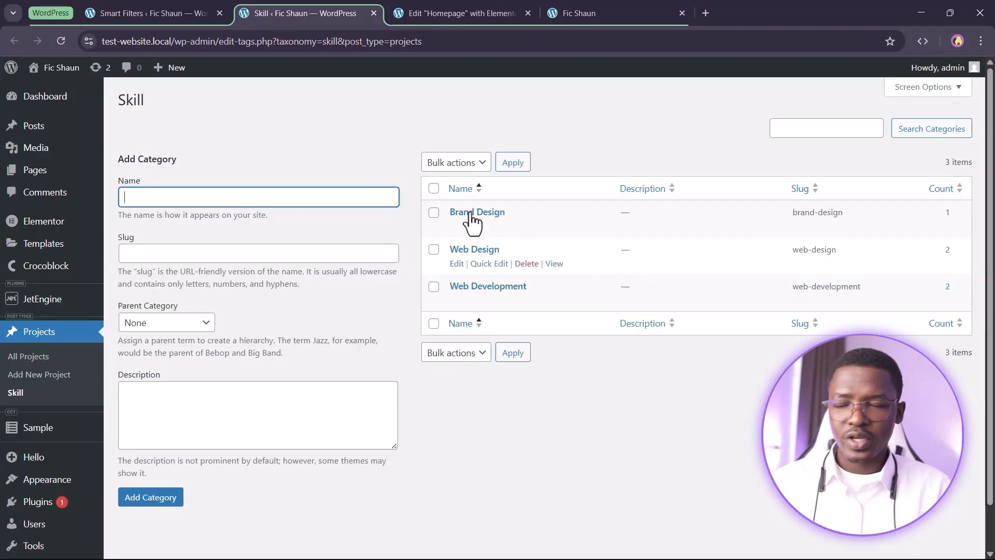
{"action": "left_click", "coordinate": [192, 8]}
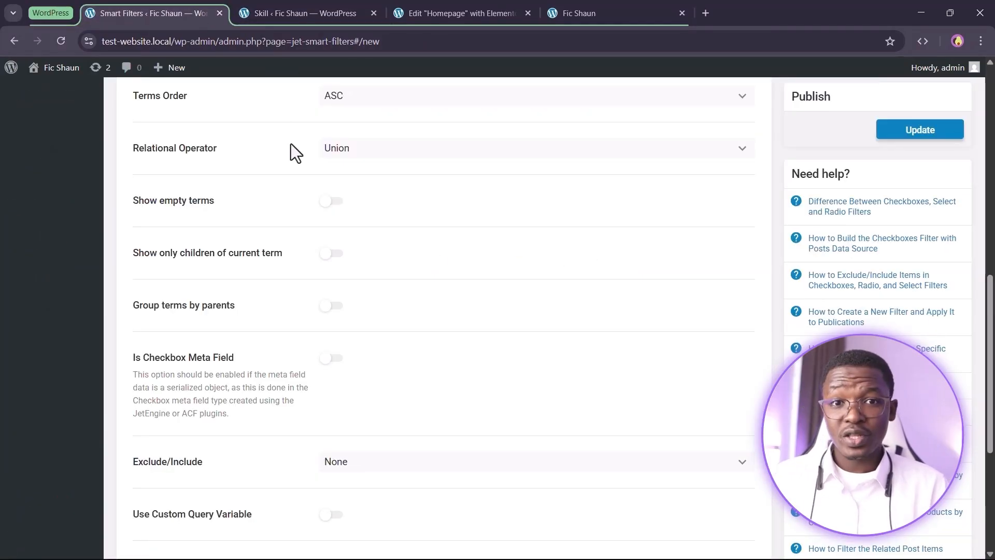
{"action": "left_click", "coordinate": [332, 201]}
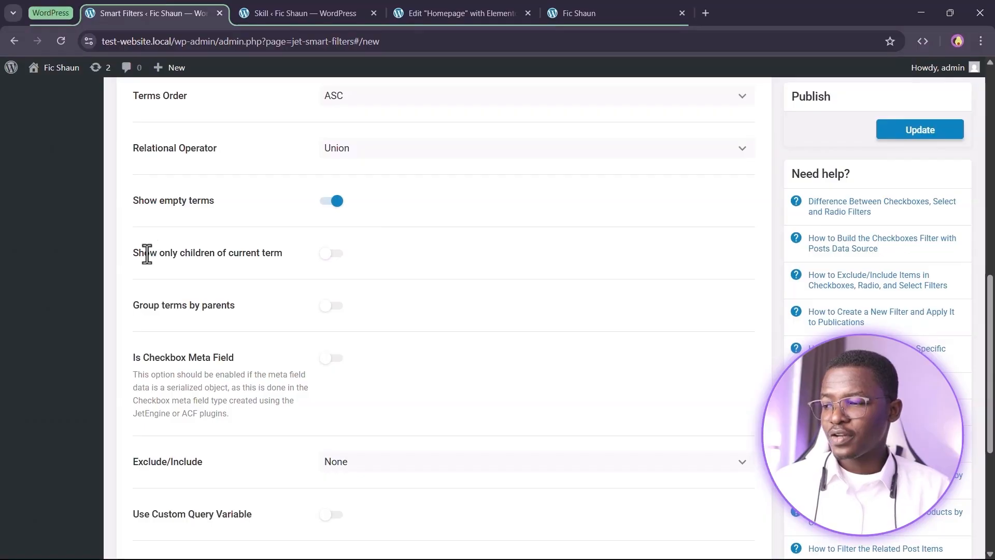
Try enabling Group terms by parents for the filter and turn it off again.
{"action": "scroll", "coordinate": [304, 253], "scroll_direction": "down", "scroll_amount": 1}
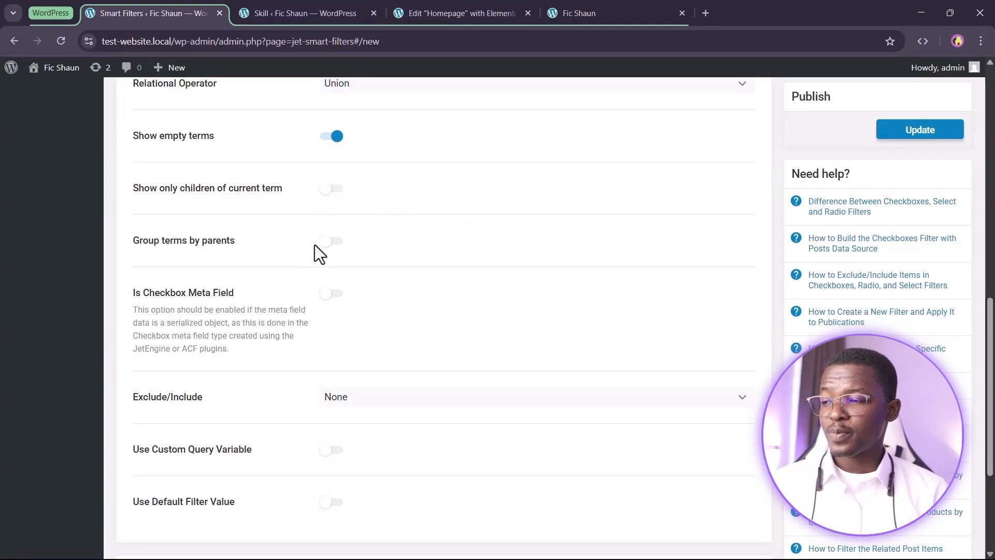
{"action": "left_click", "coordinate": [333, 241]}
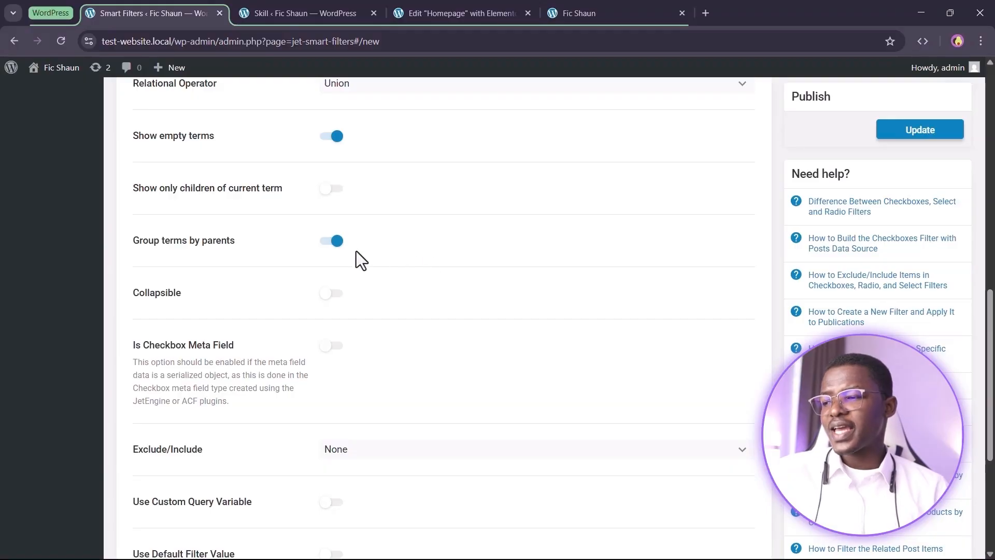
{"action": "left_click", "coordinate": [334, 242]}
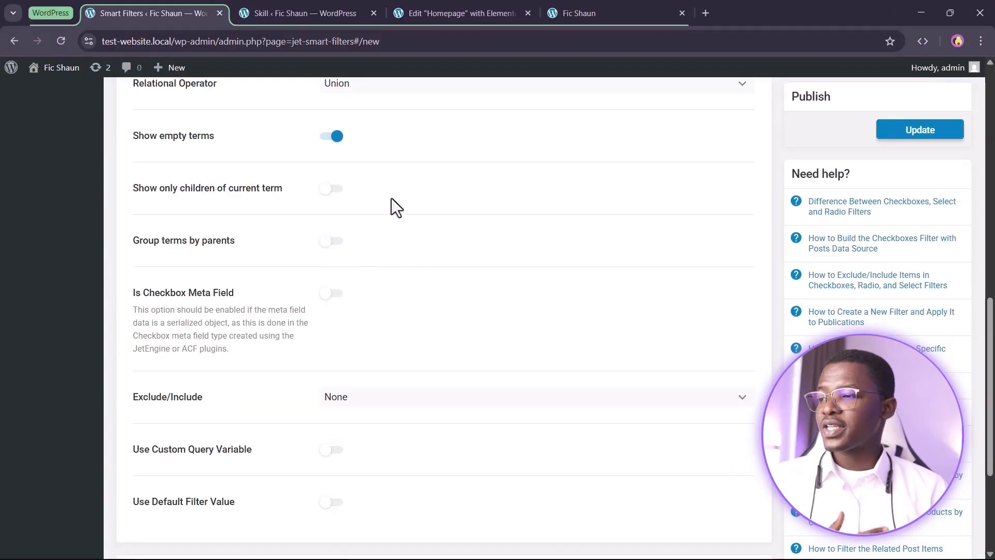
Review the Parent Category choices offered when adding a term on the Skill taxonomy page.
{"action": "left_click", "coordinate": [309, 12]}
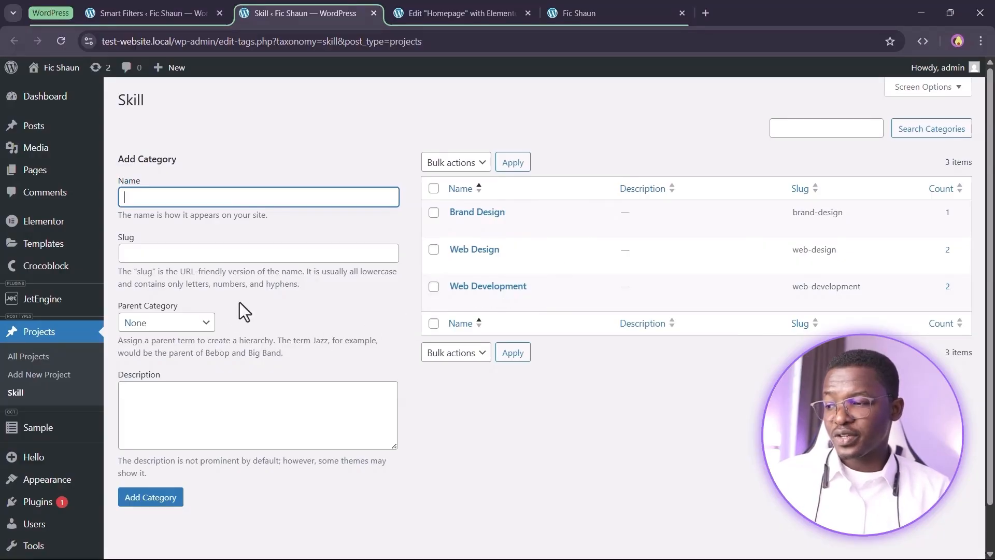
{"action": "left_click", "coordinate": [196, 324]}
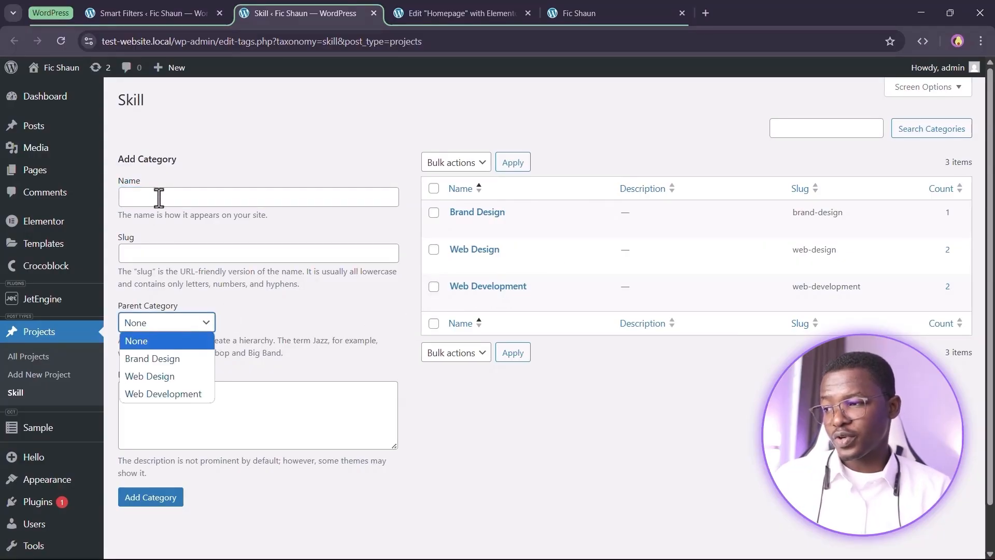
{"action": "left_click", "coordinate": [158, 197]}
{"action": "left_click", "coordinate": [174, 322]}
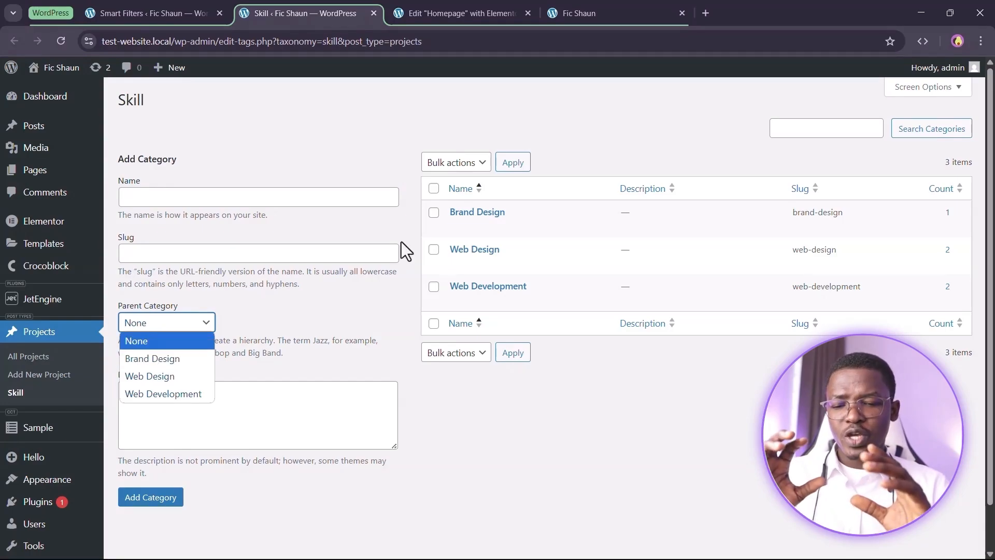
Return to the filter settings and enable both Group terms by parents and Collapsible.
{"action": "left_click", "coordinate": [156, 13]}
{"action": "left_click", "coordinate": [332, 241]}
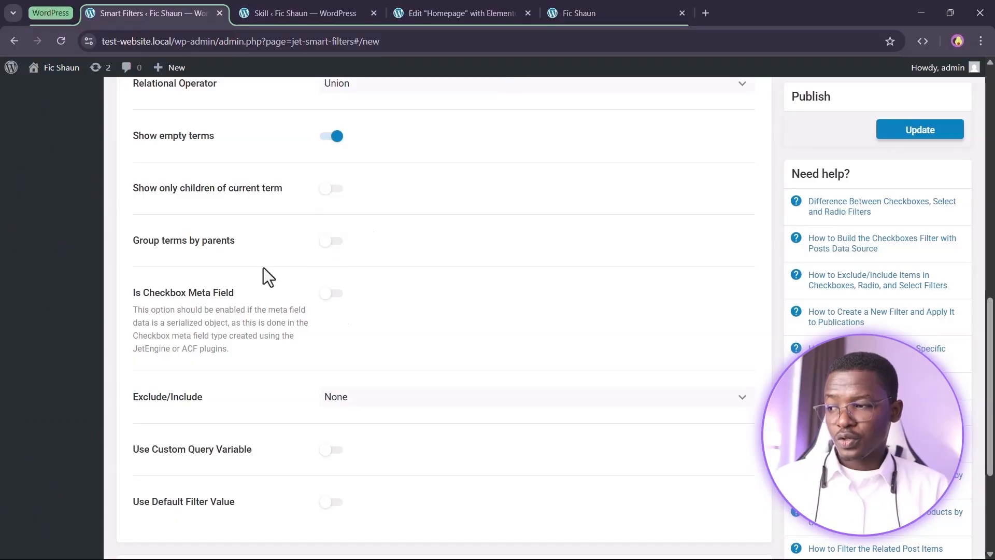
{"action": "left_click", "coordinate": [333, 242]}
{"action": "left_click", "coordinate": [332, 293]}
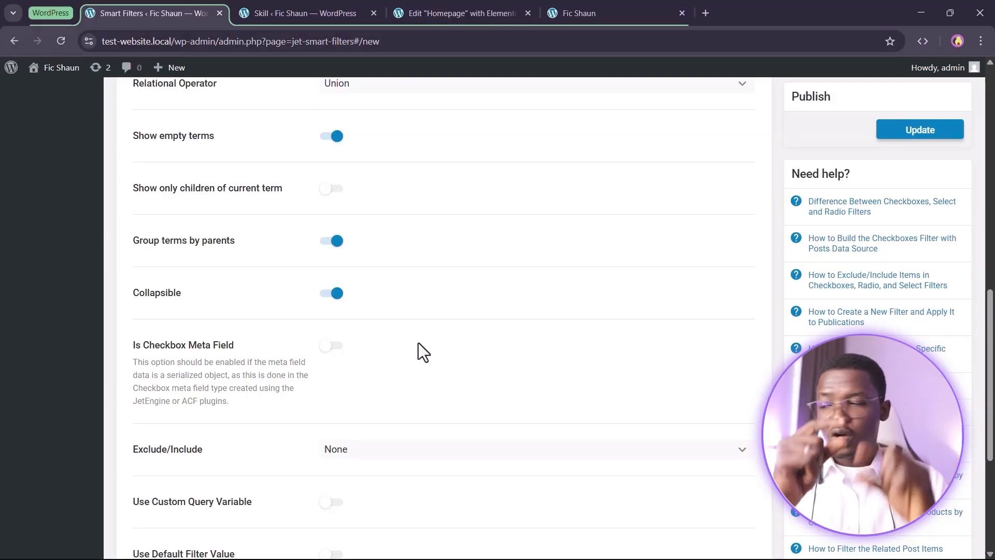
Check the Skill term list and turn off Collapsible and Group terms by parents in the filter settings.
{"action": "left_click", "coordinate": [281, 18]}
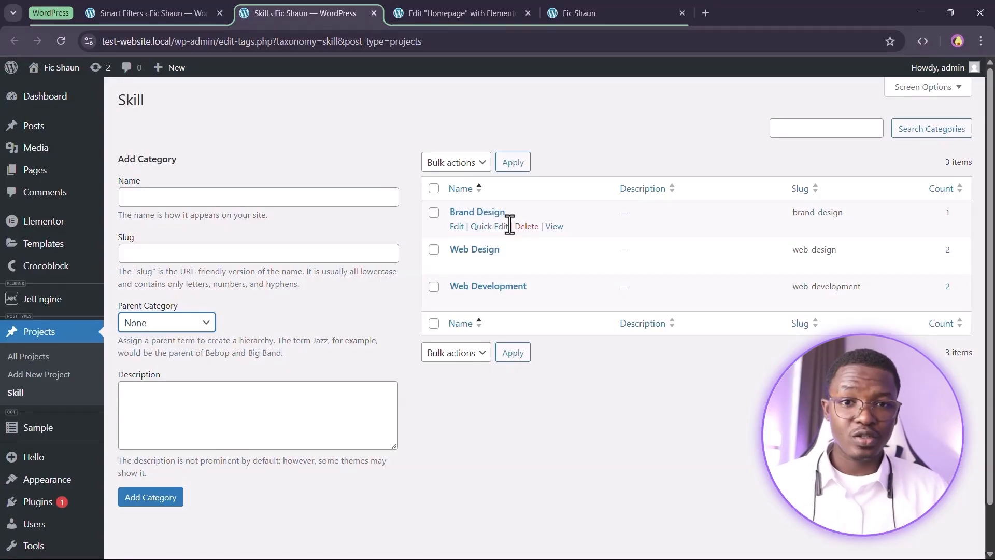
{"action": "left_click", "coordinate": [156, 13]}
{"action": "left_click", "coordinate": [330, 292]}
{"action": "left_click", "coordinate": [334, 241]}
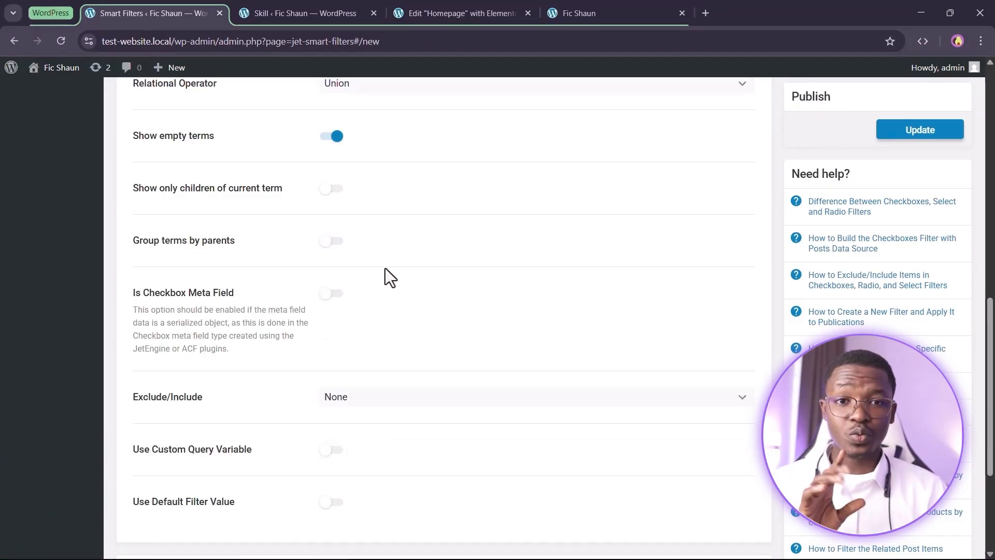
Review the Is Checkbox Meta Field description and the Exclude/Include choices in the filter settings, leaving Exclude/Include at None.
{"action": "scroll", "coordinate": [385, 275], "scroll_direction": "down", "scroll_amount": 1}
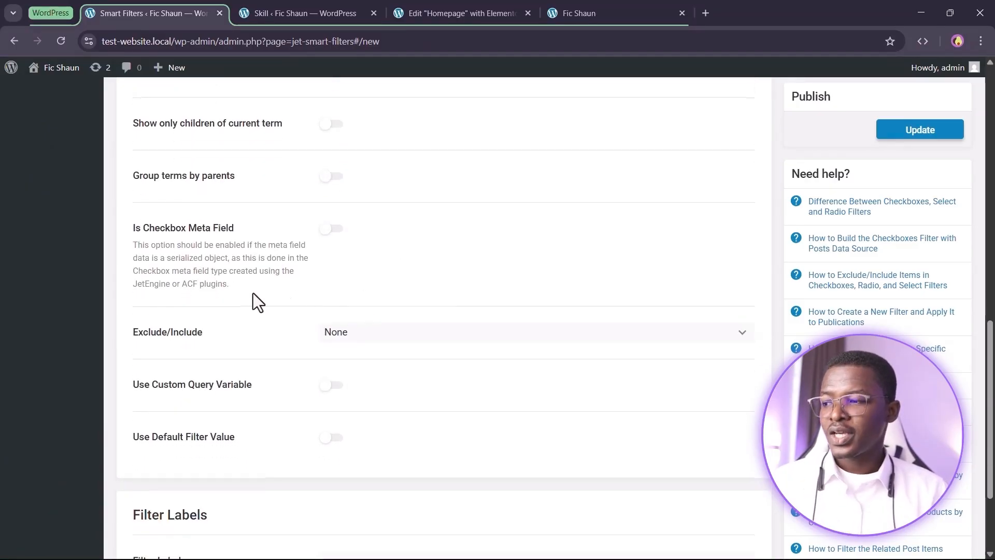
{"action": "left_click_drag", "start_coordinate": [253, 293], "coordinate": [137, 222]}
{"action": "left_click", "coordinate": [397, 244]}
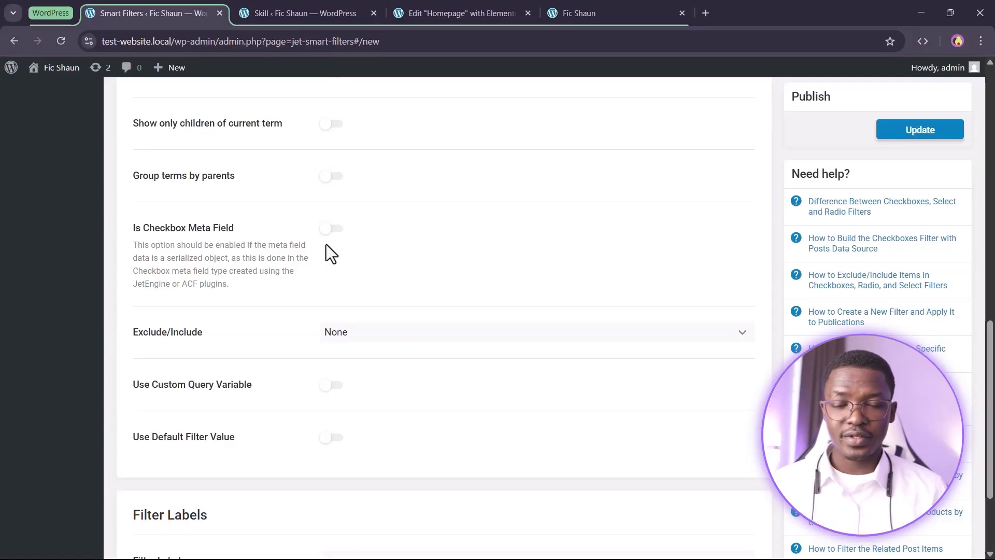
{"action": "scroll", "coordinate": [325, 244], "scroll_direction": "down", "scroll_amount": 3}
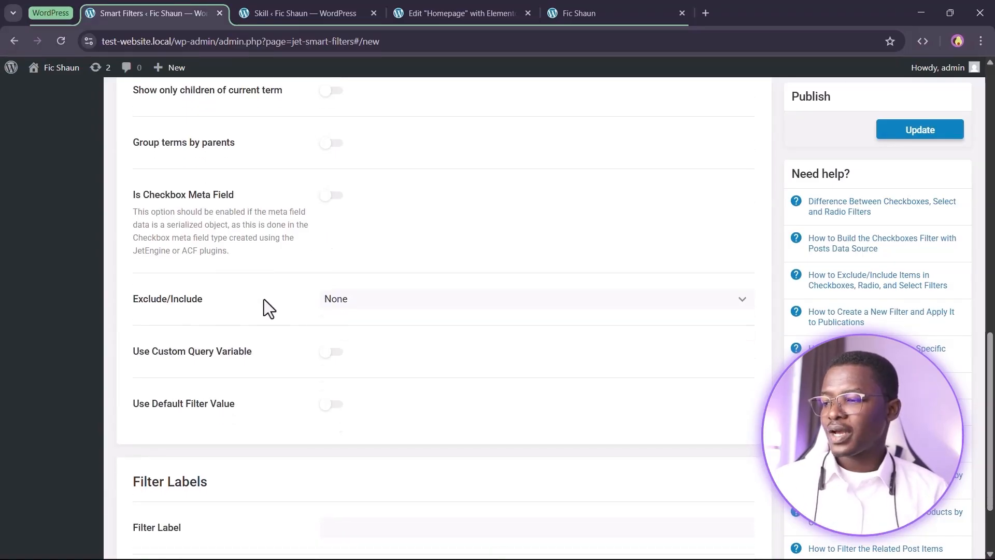
{"action": "left_click", "coordinate": [402, 203]}
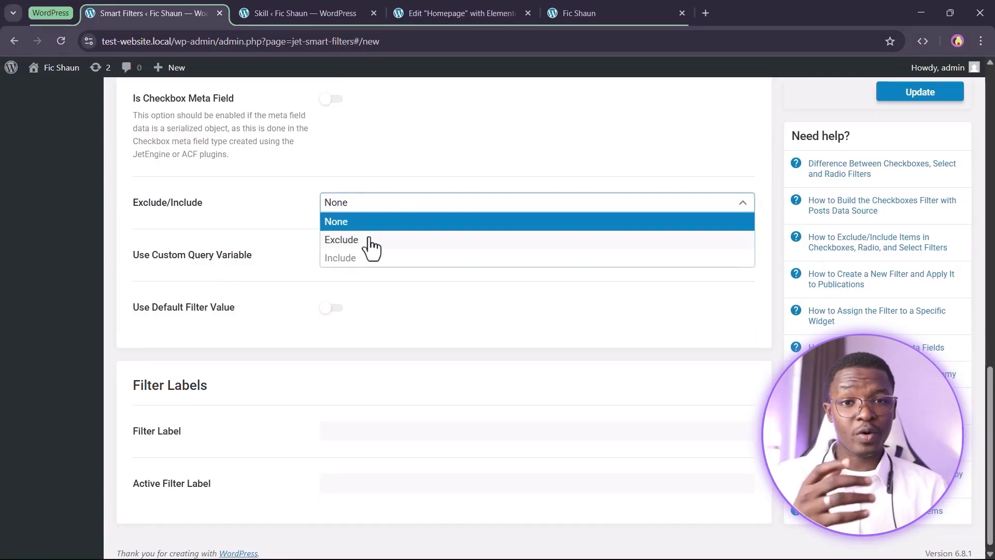
{"action": "left_click", "coordinate": [400, 214]}
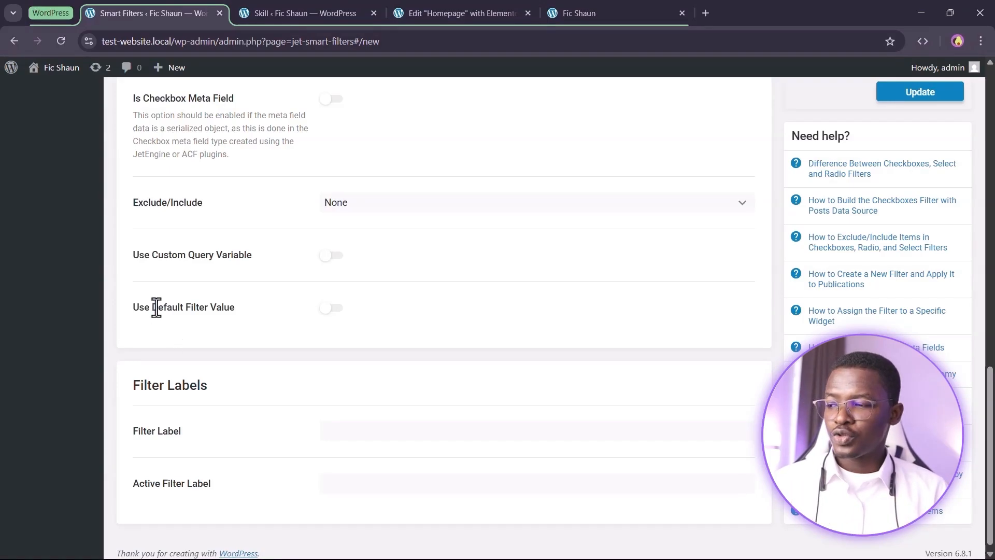
Try enabling Use Default Filter Value, check the Skill terms that could serve as defaults, and turn the option off again.
{"action": "left_click", "coordinate": [336, 309]}
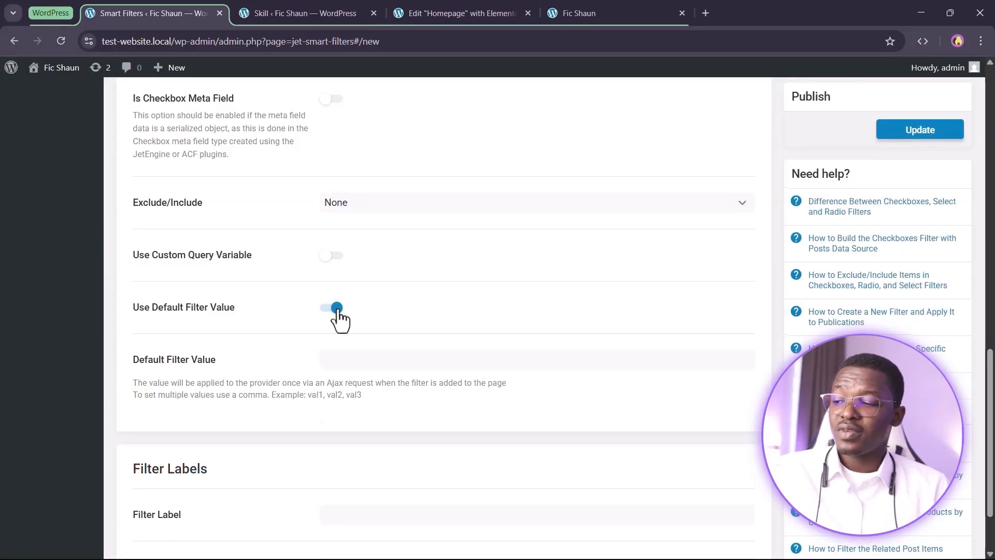
{"action": "left_click", "coordinate": [375, 358]}
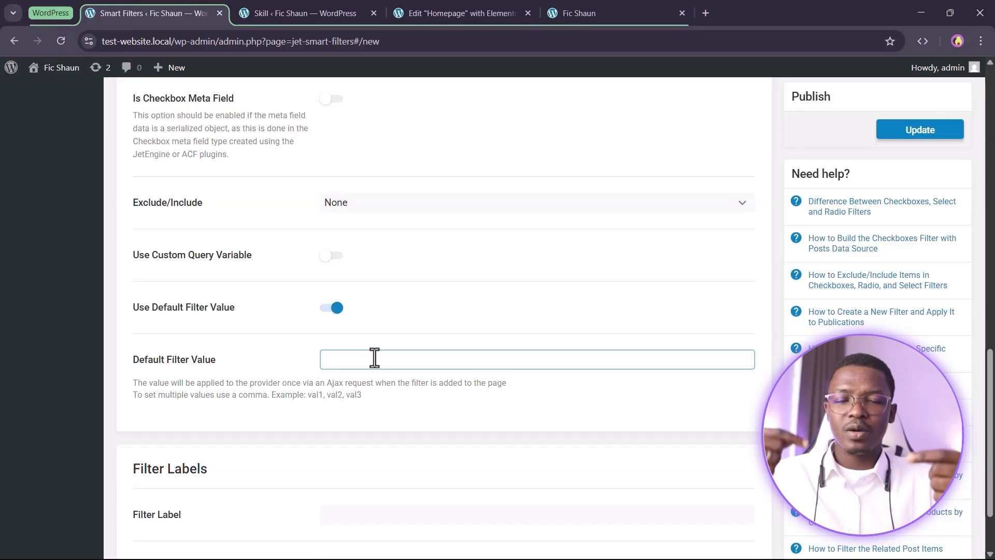
{"action": "left_click", "coordinate": [358, 8]}
{"action": "mouse_move", "coordinate": [484, 259]}
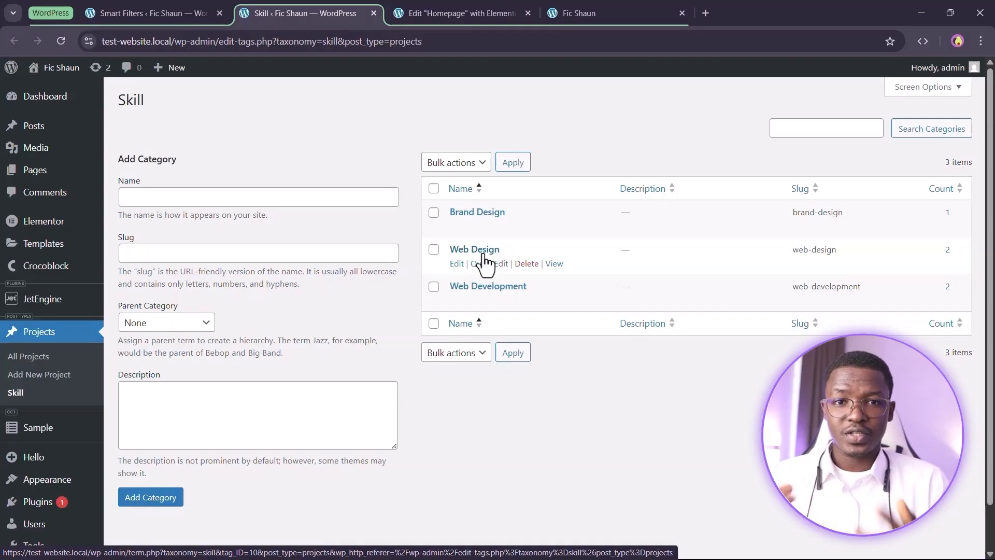
{"action": "left_click", "coordinate": [156, 13]}
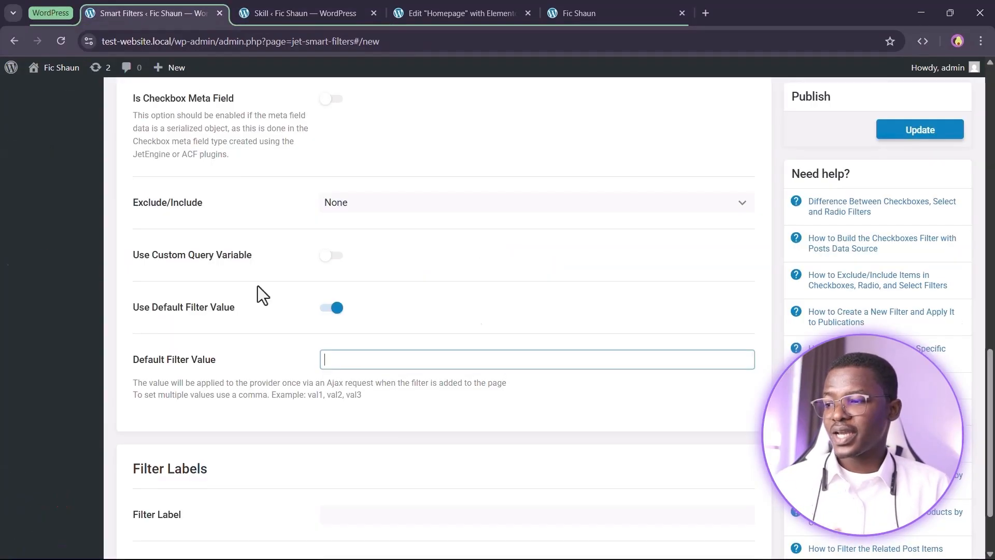
{"action": "left_click", "coordinate": [350, 363]}
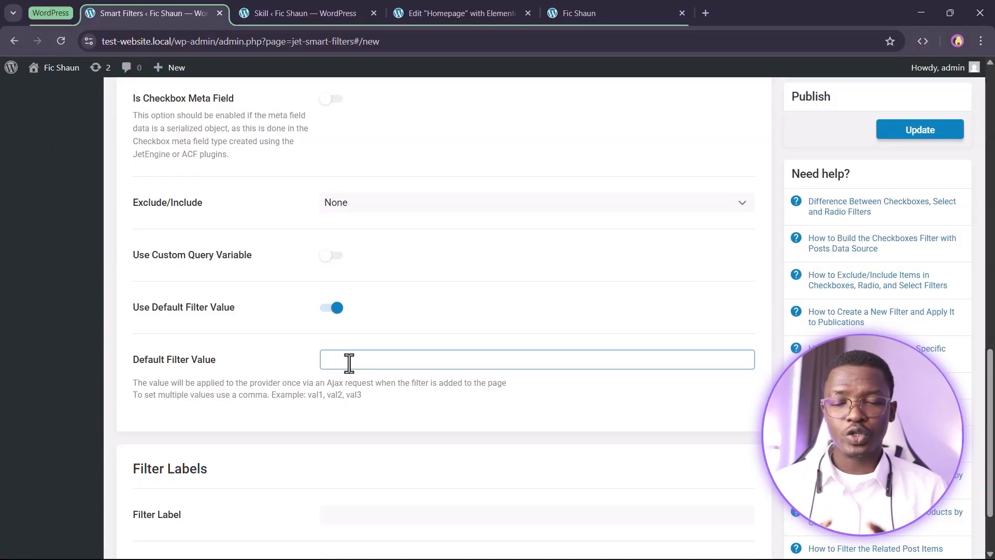
{"action": "left_click", "coordinate": [335, 311]}
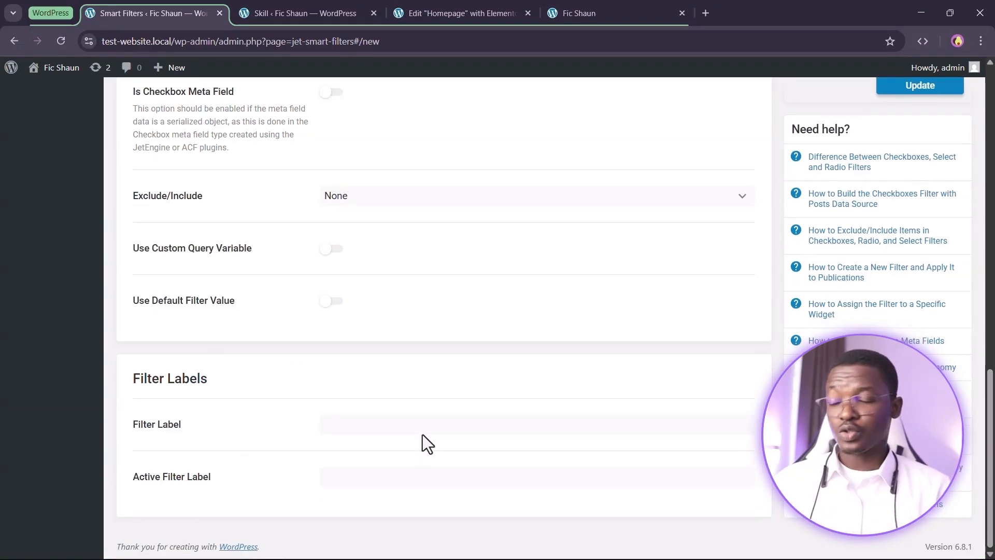
Set both the Filter Label and the Active Filter Label to "Skill".
{"action": "left_click", "coordinate": [381, 429]}
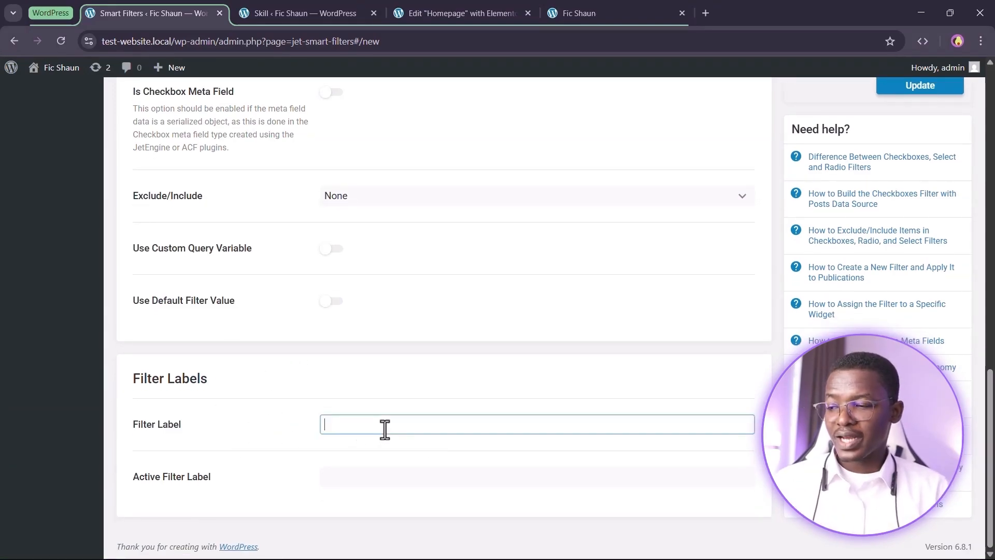
{"action": "key", "text": "alt+Tab"}
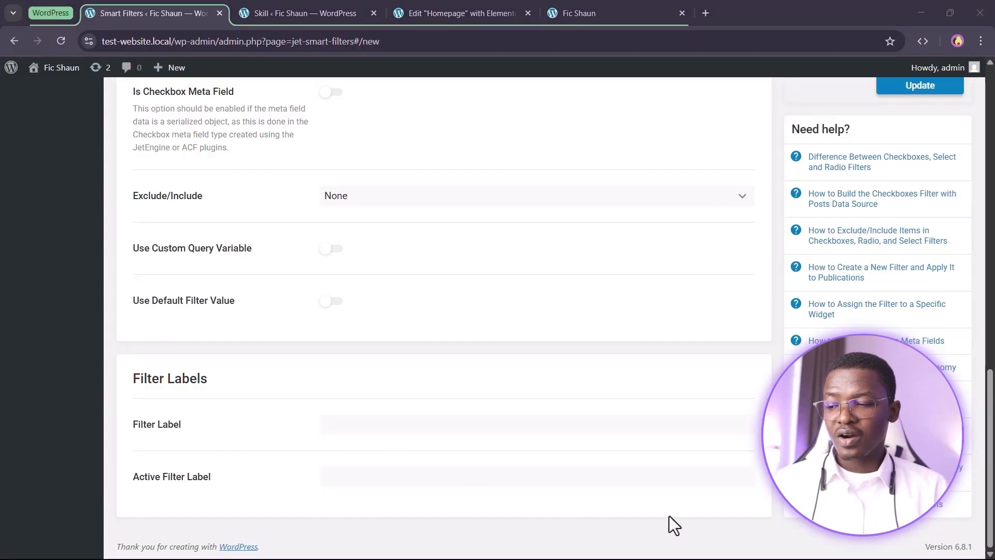
{"action": "left_click", "coordinate": [347, 428]}
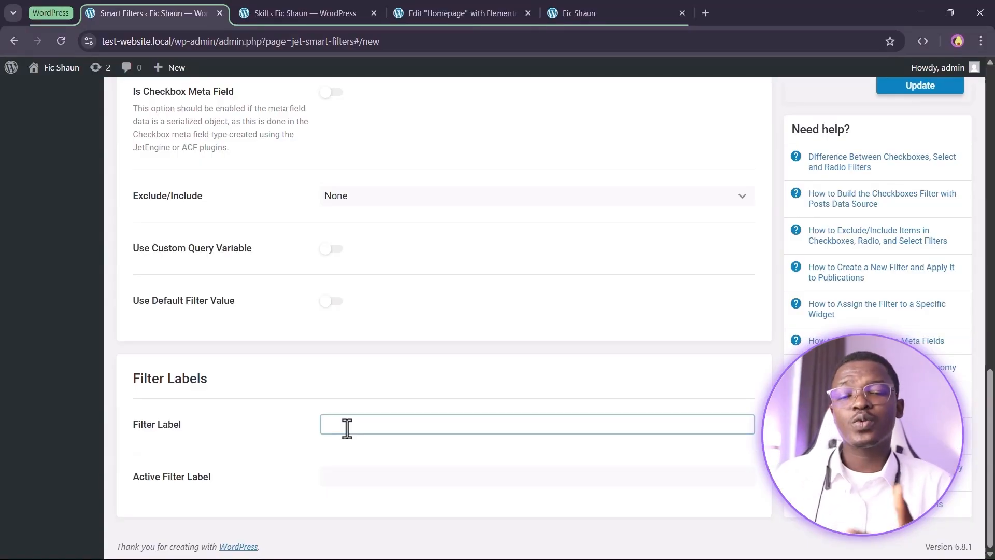
{"action": "type", "text": "Skill"}
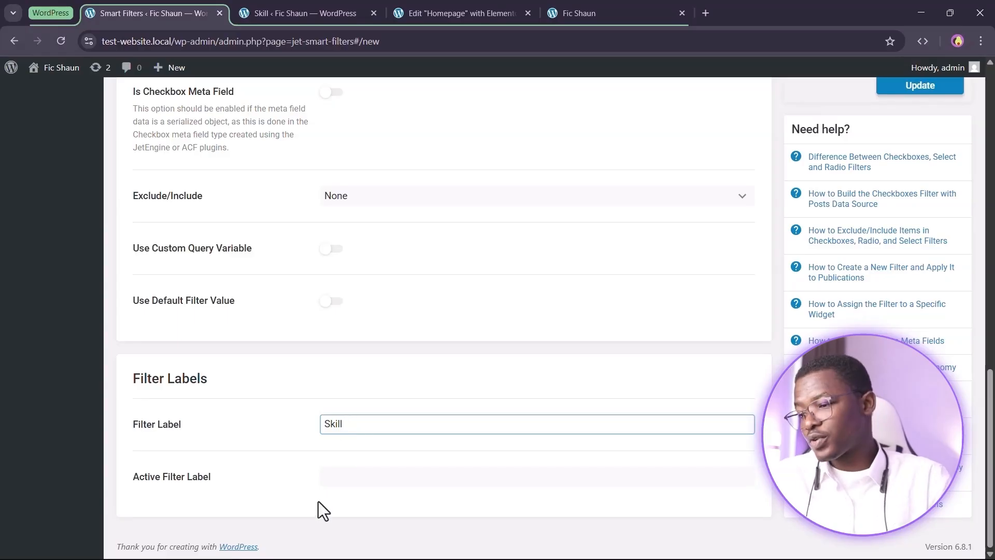
{"action": "left_click", "coordinate": [343, 476]}
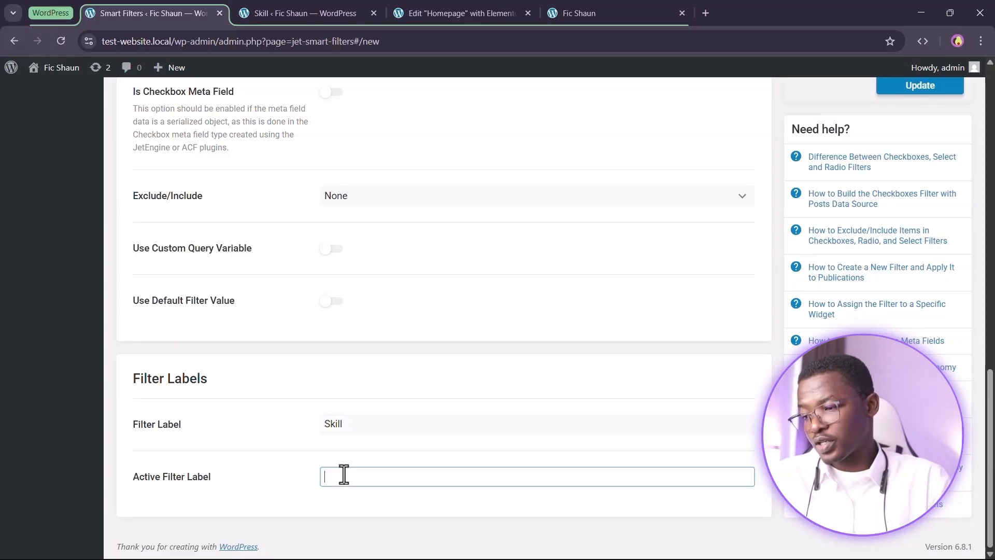
{"action": "type", "text": "Skill"}
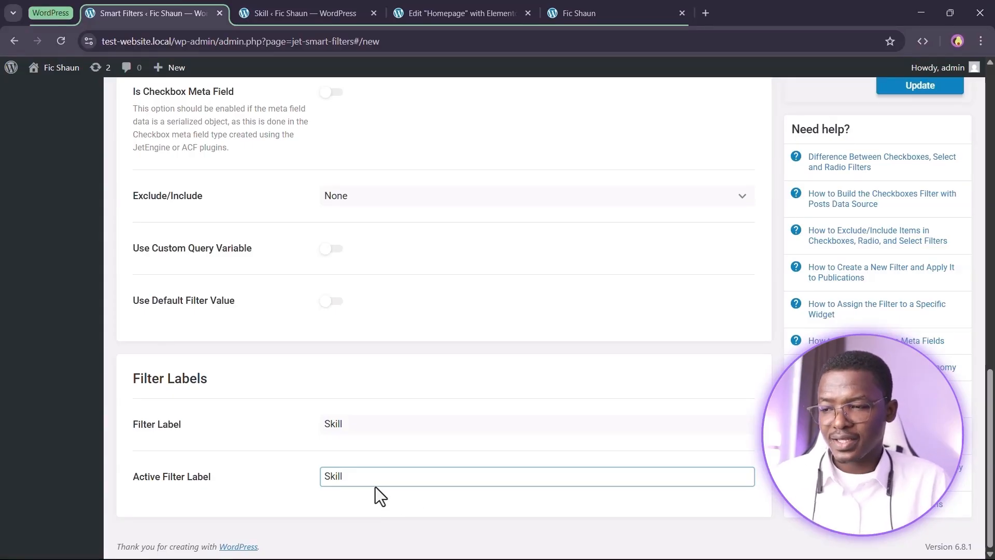
Publish the new Filter by Skills filter.
{"action": "scroll", "coordinate": [741, 231], "scroll_direction": "up", "scroll_amount": 15}
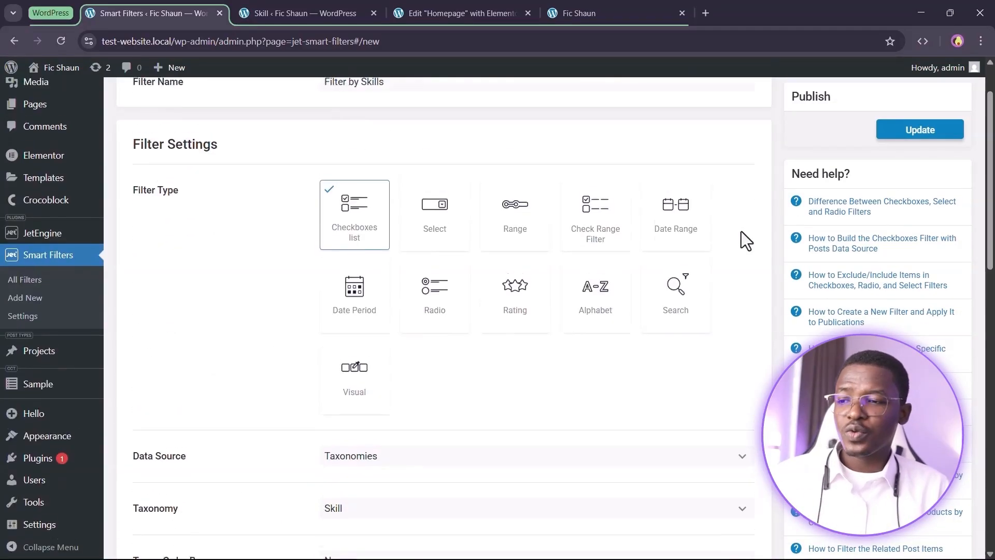
{"action": "scroll", "coordinate": [741, 232], "scroll_direction": "up", "scroll_amount": 2}
{"action": "left_click", "coordinate": [920, 170]}
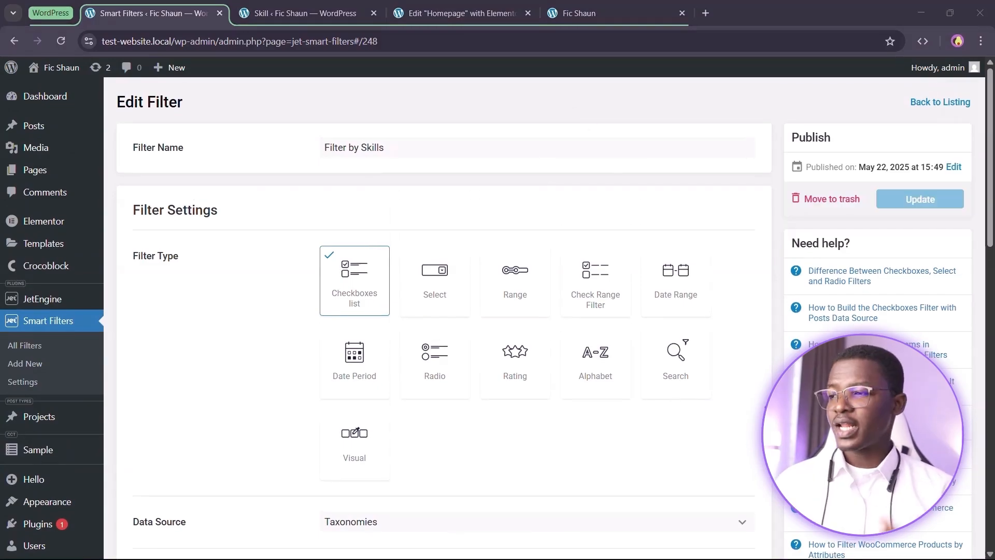
Check the Projects section on the live site and reload the Homepage in the Elementor editor.
{"action": "left_click", "coordinate": [442, 8]}
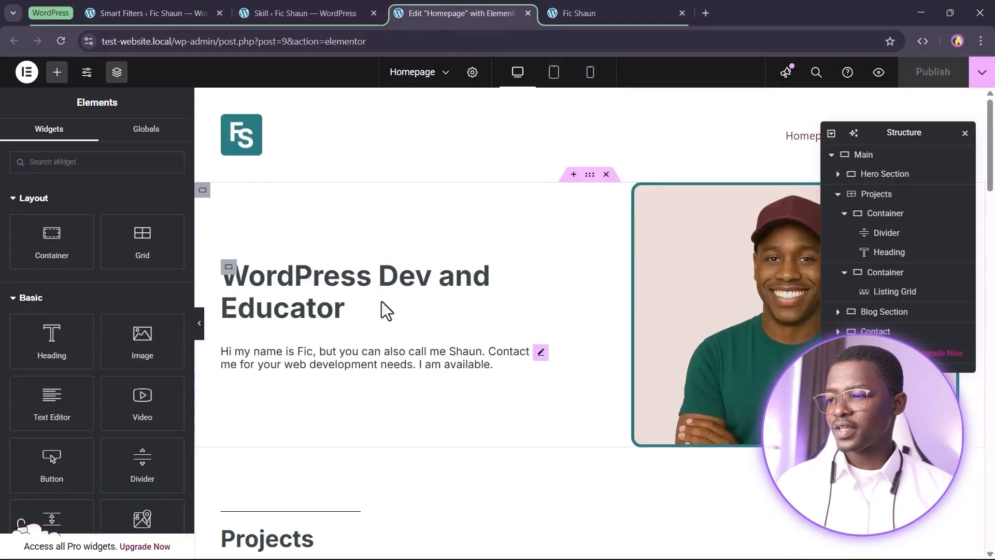
{"action": "left_click", "coordinate": [643, 13]}
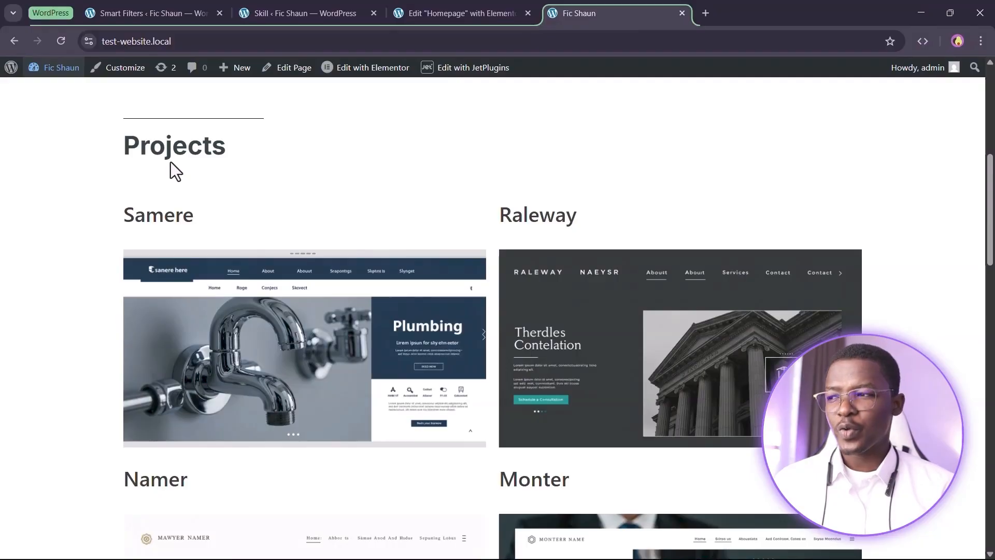
{"action": "left_click", "coordinate": [433, 9]}
{"action": "left_click", "coordinate": [59, 40]}
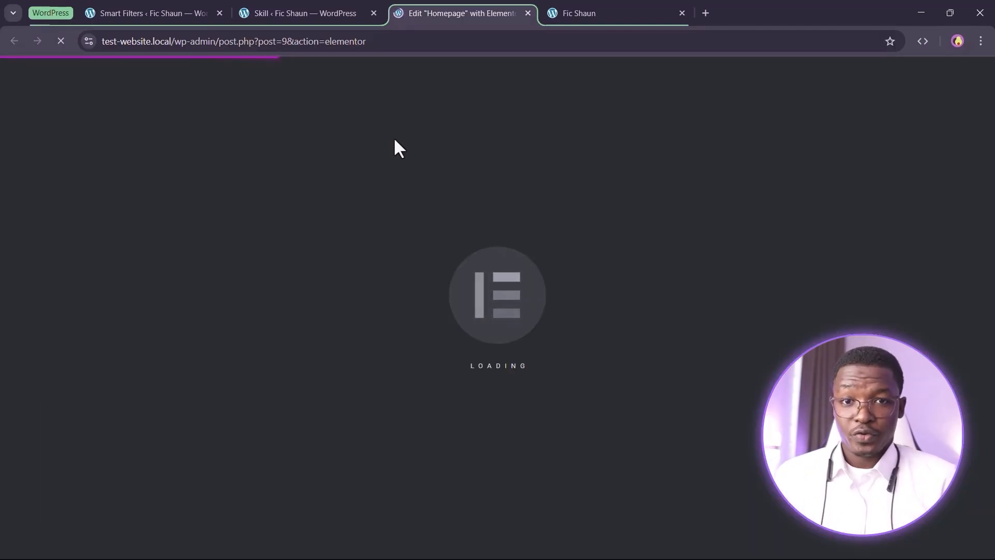
Check the Skill terms and the saved filter's type, and return to the Homepage editor.
{"action": "left_click", "coordinate": [293, 11]}
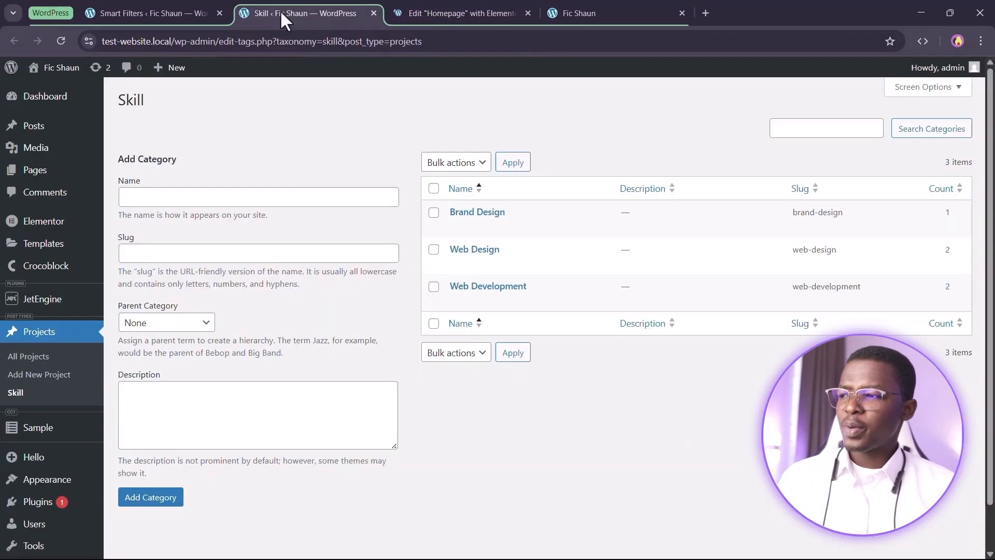
{"action": "left_click", "coordinate": [187, 9]}
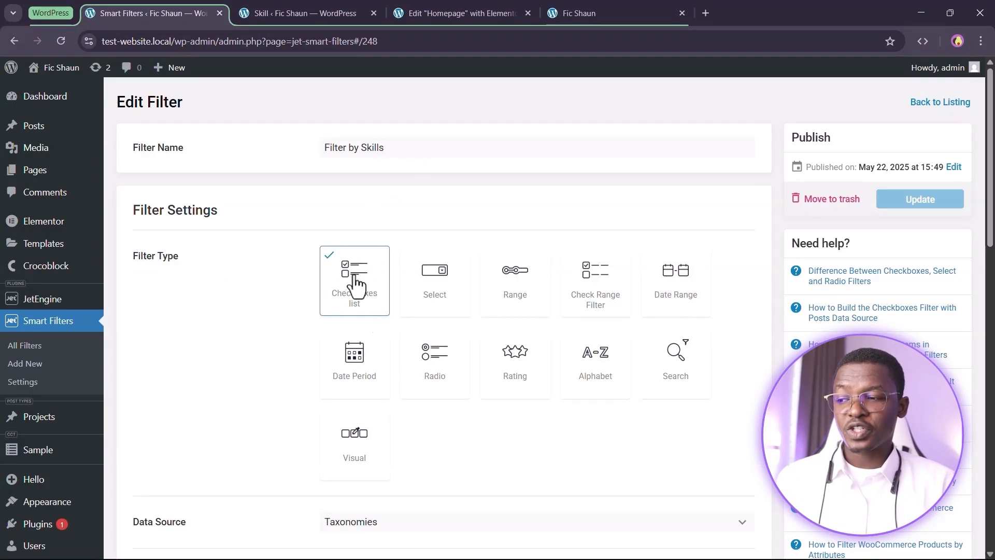
{"action": "left_click", "coordinate": [461, 13]}
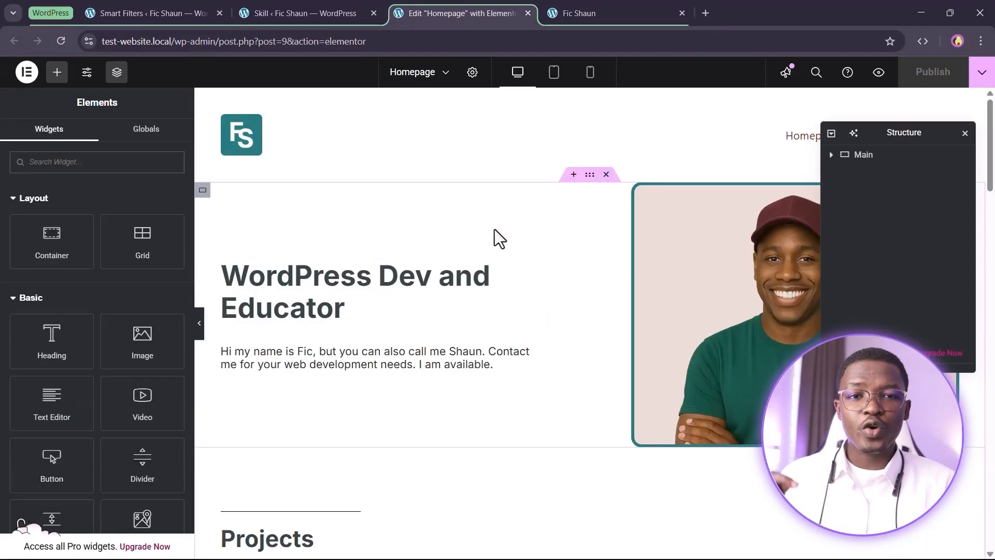
Add a Checkboxes Filter widget directly below the Projects heading on the Homepage.
{"action": "scroll", "coordinate": [500, 276], "scroll_direction": "down", "scroll_amount": 10}
{"action": "scroll", "coordinate": [278, 194], "scroll_direction": "up", "scroll_amount": 4}
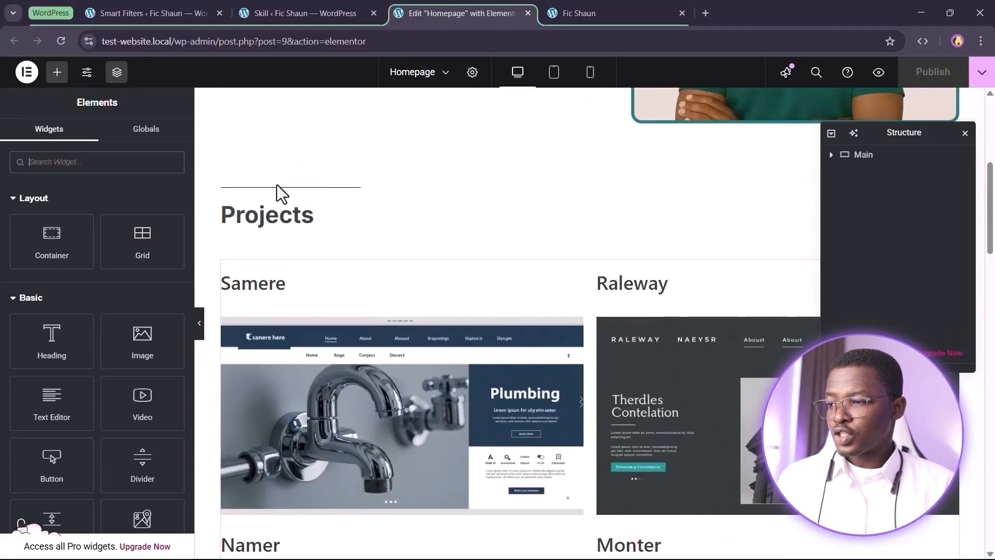
{"action": "left_click", "coordinate": [278, 218]}
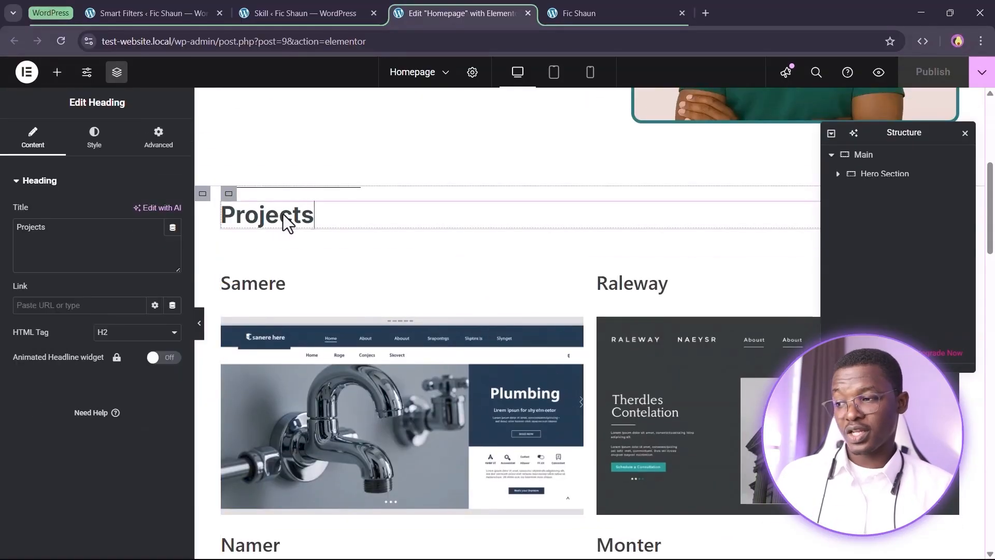
{"action": "left_click", "coordinate": [58, 80]}
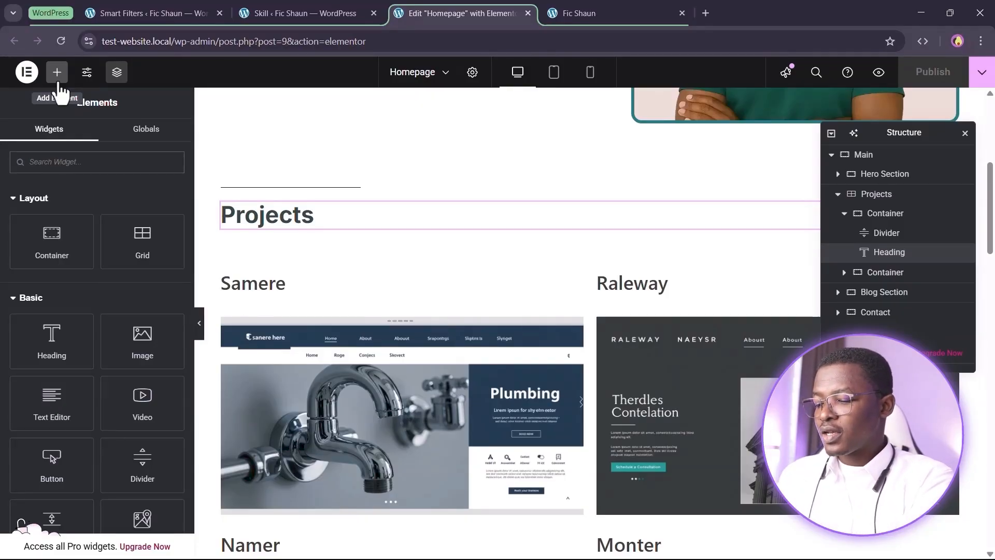
{"action": "type", "text": "check"}
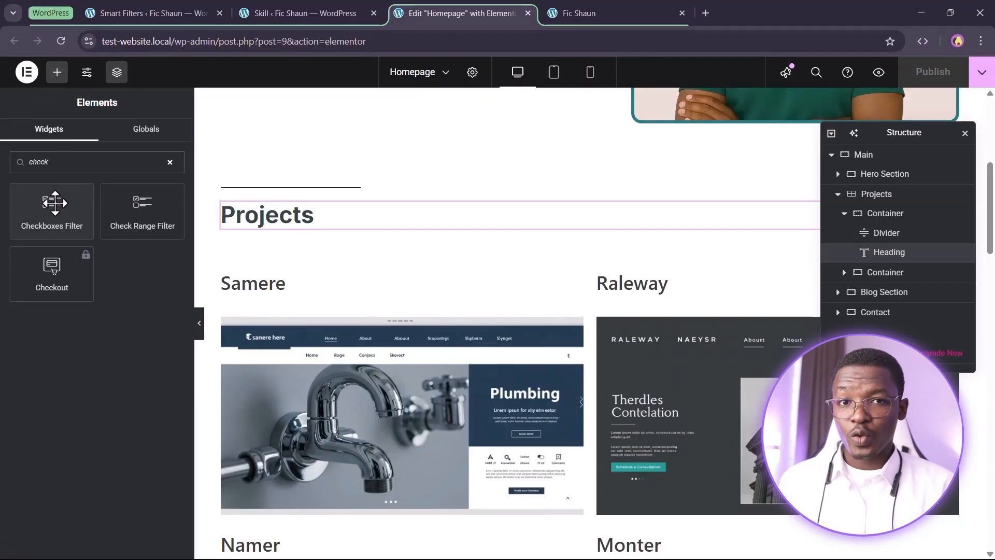
{"action": "left_click", "coordinate": [52, 204]}
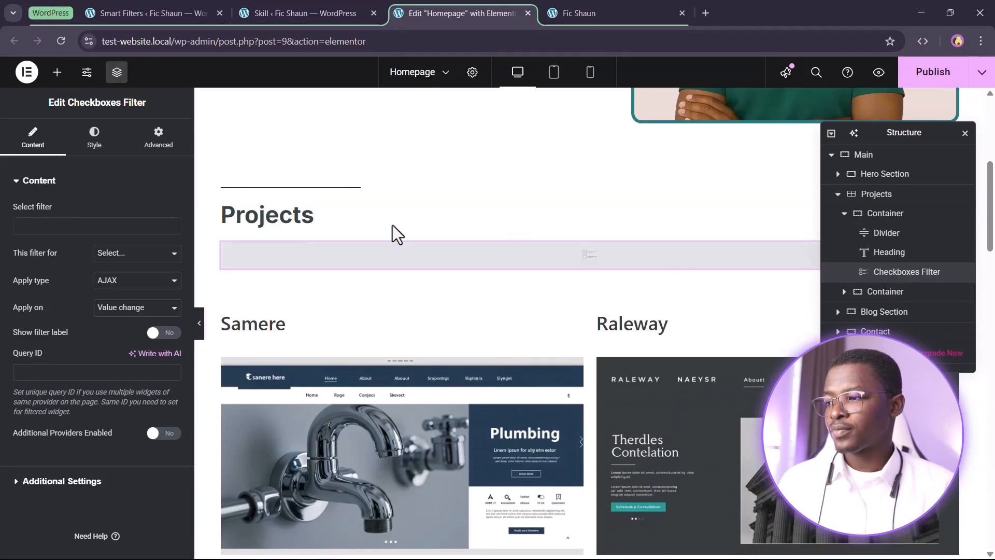
Assign Filter by Skills to the Checkboxes Filter widget and set This filter for to JetEngine.
{"action": "left_click", "coordinate": [34, 231]}
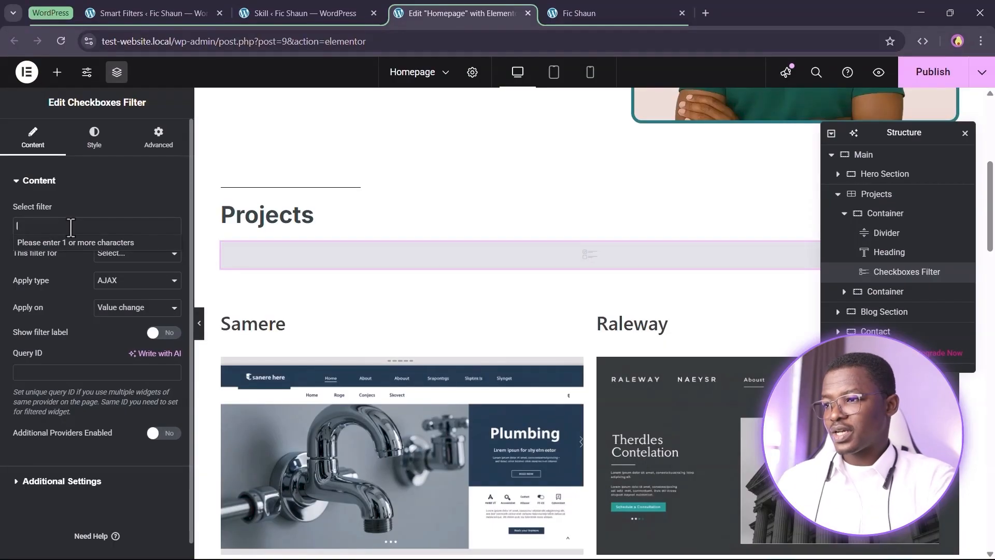
{"action": "type", "text": "skill"}
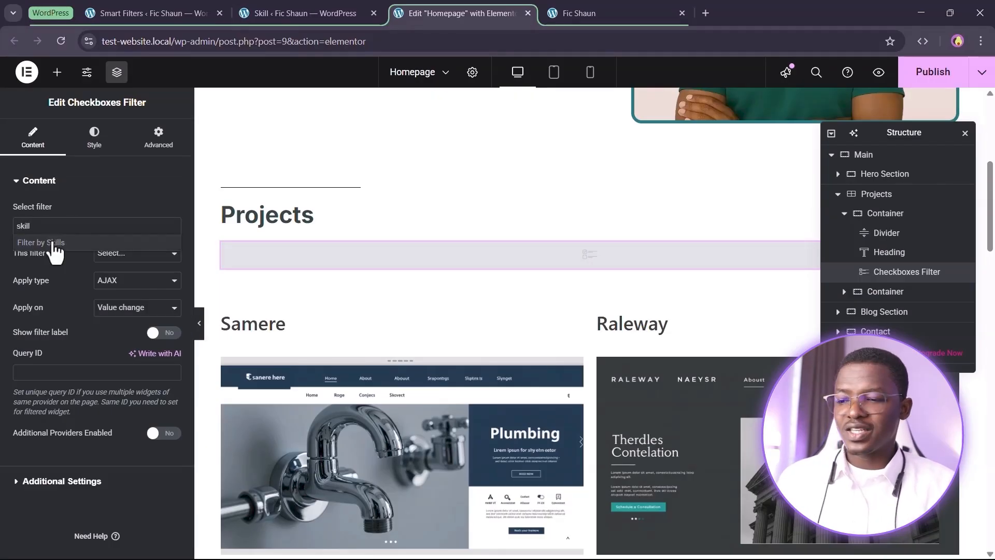
{"action": "left_click", "coordinate": [52, 243]}
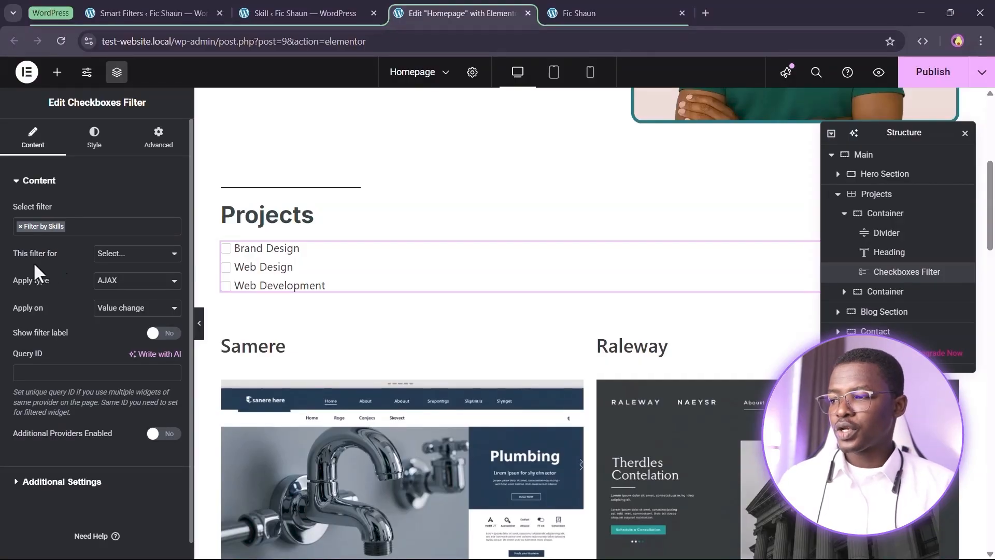
{"action": "left_click", "coordinate": [128, 253]}
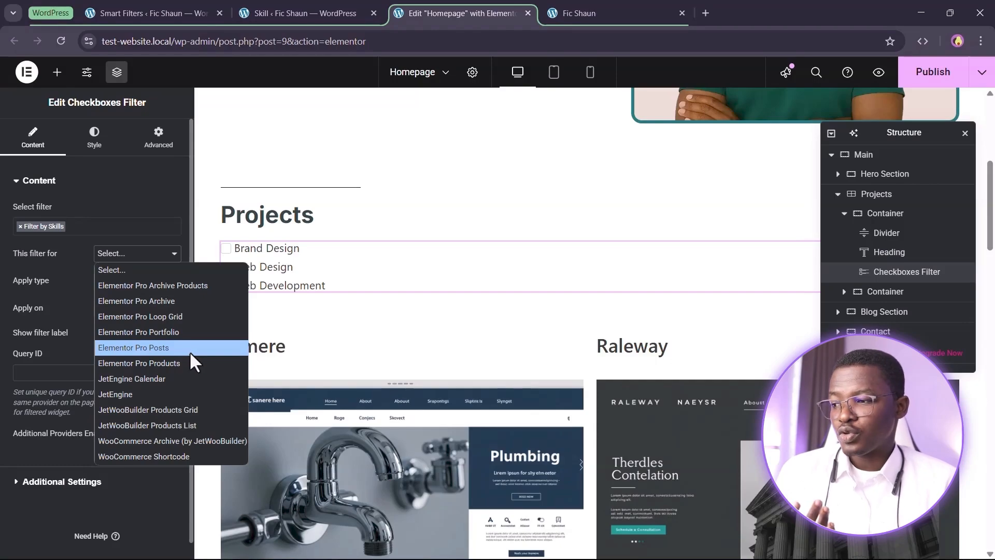
{"action": "left_click", "coordinate": [167, 394]}
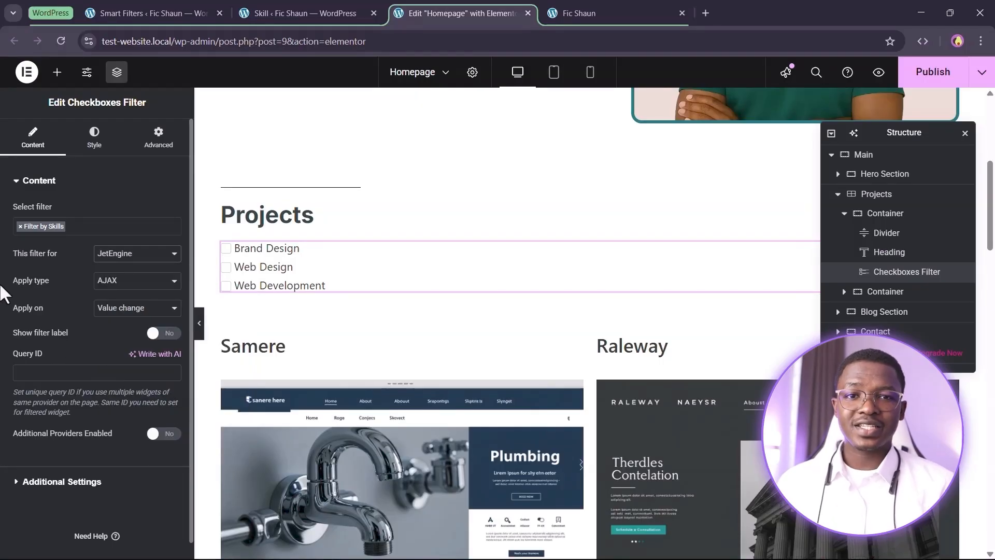
Check the Checkboxes Filter's Apply type options, try Click on apply button for Apply on, and search the widgets for a button.
{"action": "left_click", "coordinate": [123, 281]}
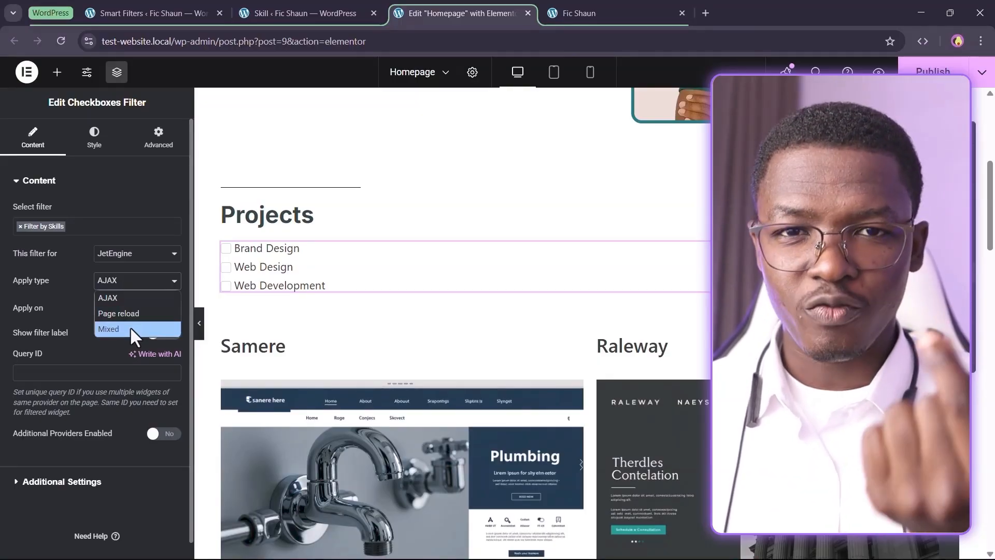
{"action": "left_click", "coordinate": [9, 307]}
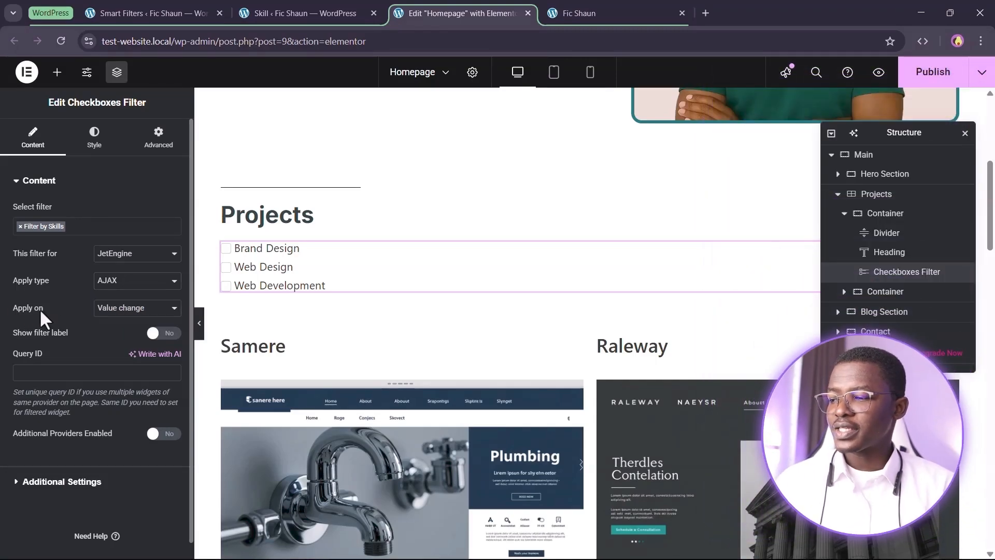
{"action": "left_click", "coordinate": [120, 311]}
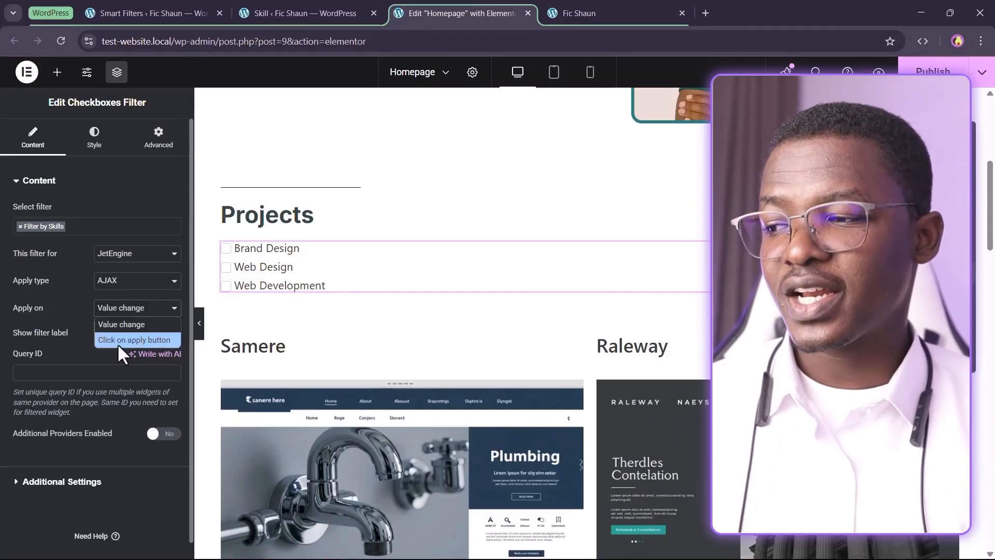
{"action": "left_click", "coordinate": [118, 342]}
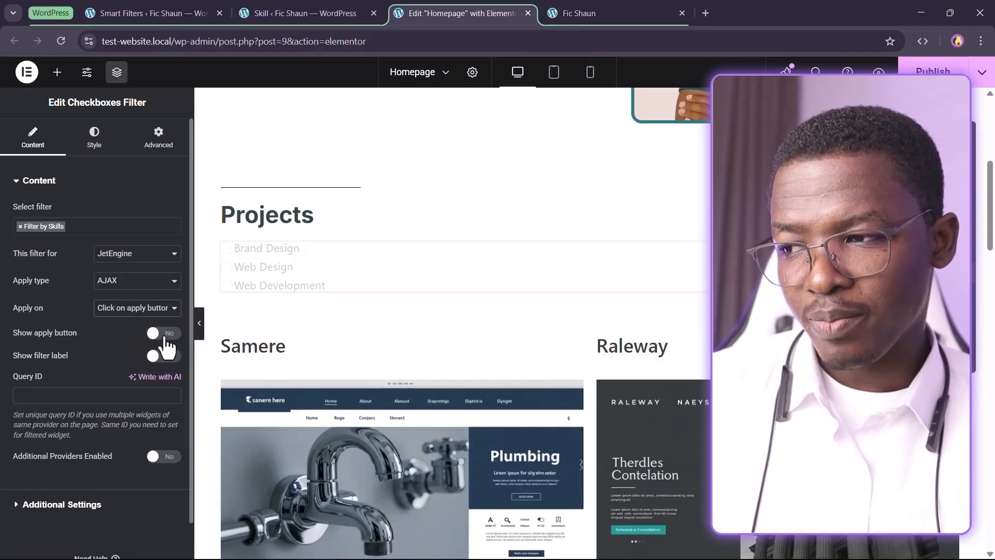
{"action": "left_click", "coordinate": [57, 73]}
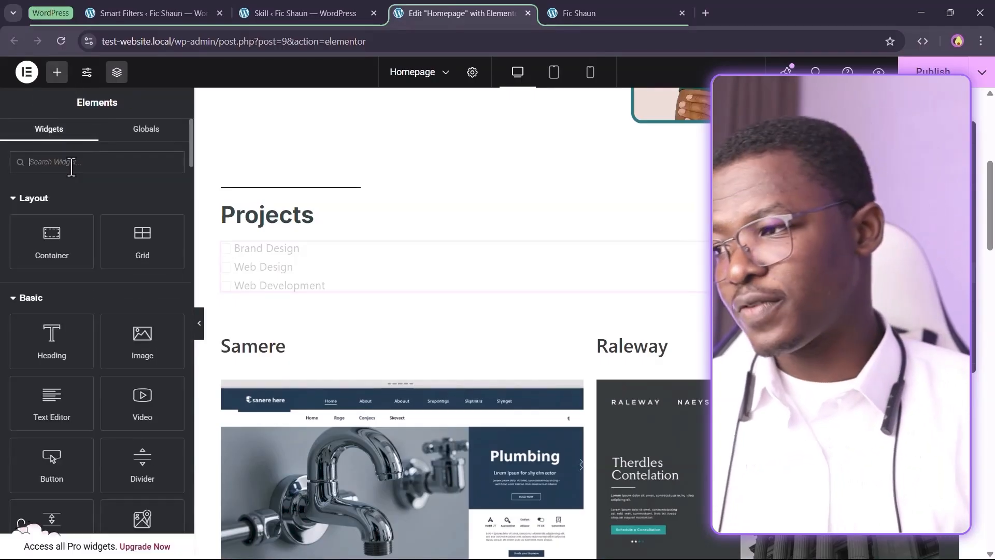
{"action": "type", "text": "butto"}
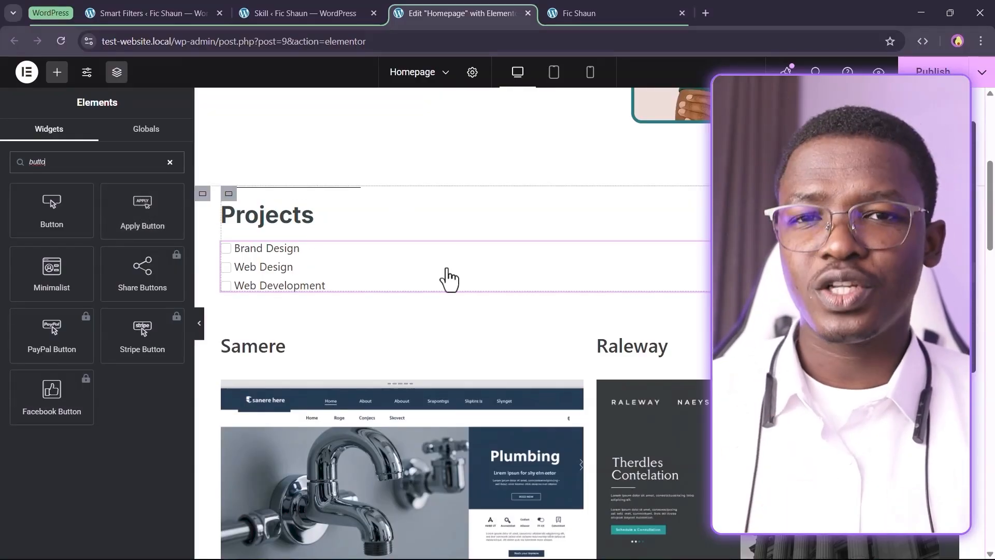
Set the Checkboxes Filter's Apply on back to Value change, and turn the filter label on and off again.
{"action": "left_click", "coordinate": [416, 258]}
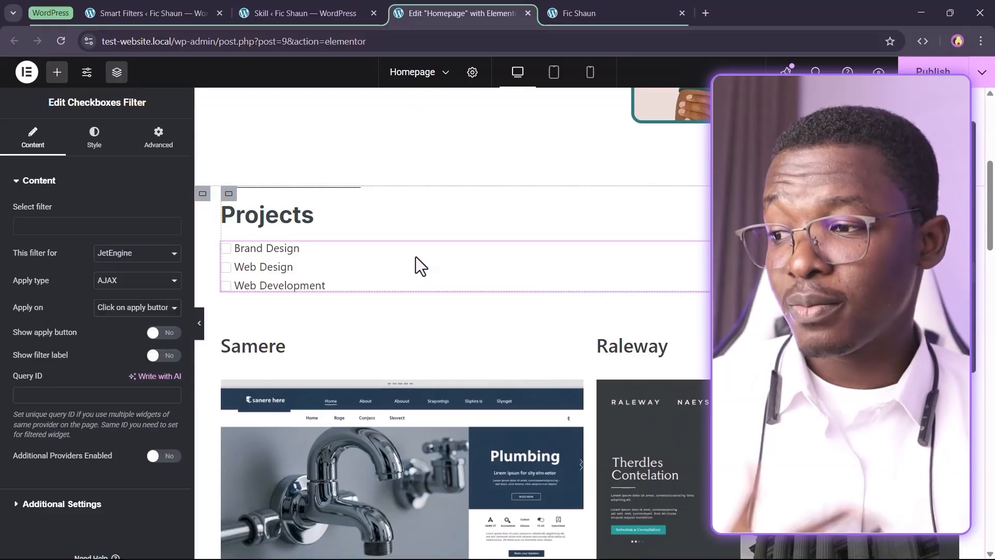
{"action": "left_click", "coordinate": [129, 311]}
{"action": "left_click", "coordinate": [129, 322]}
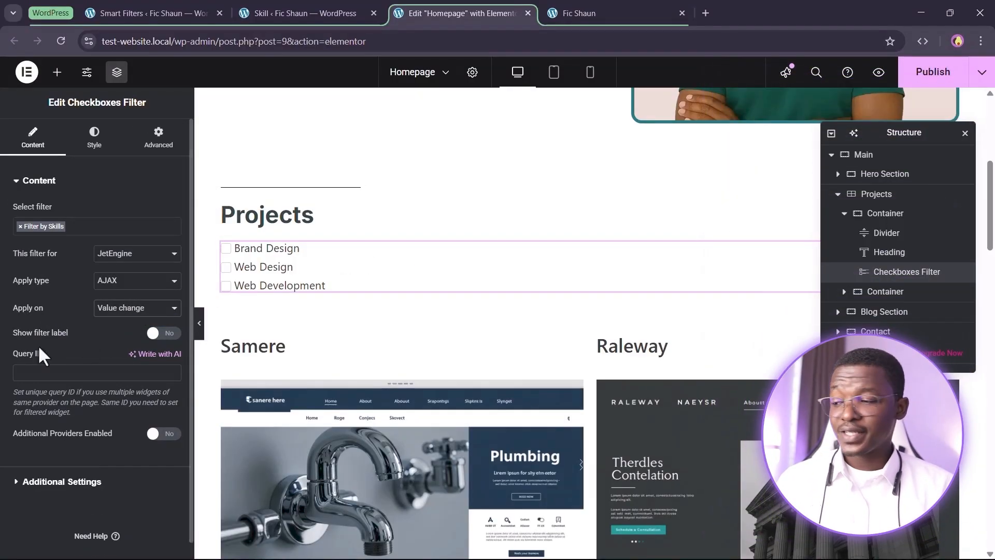
{"action": "left_click", "coordinate": [162, 334]}
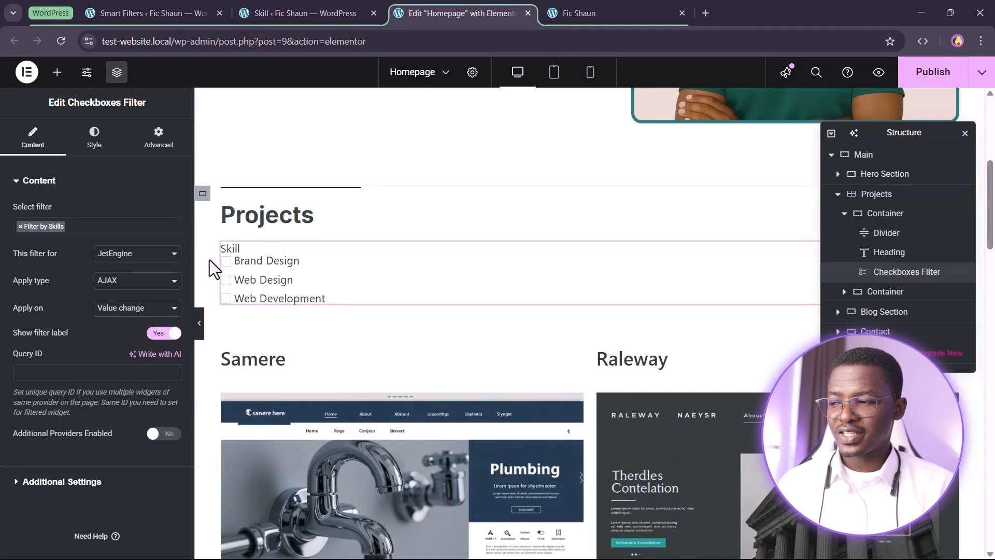
{"action": "left_click", "coordinate": [166, 336]}
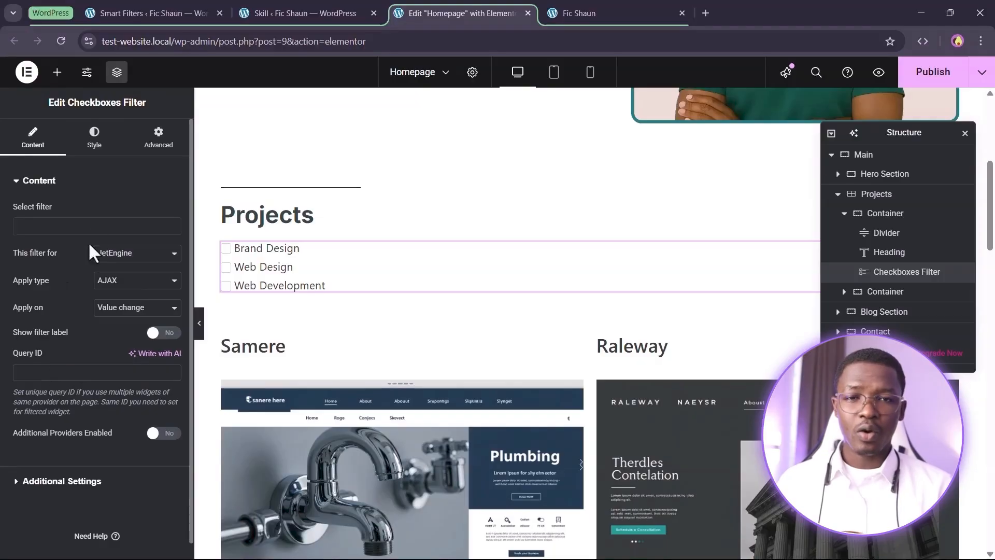
Style the Checkboxes Filter so its items sit inline in one row, and turn off Show Checkbox.
{"action": "left_click", "coordinate": [97, 136]}
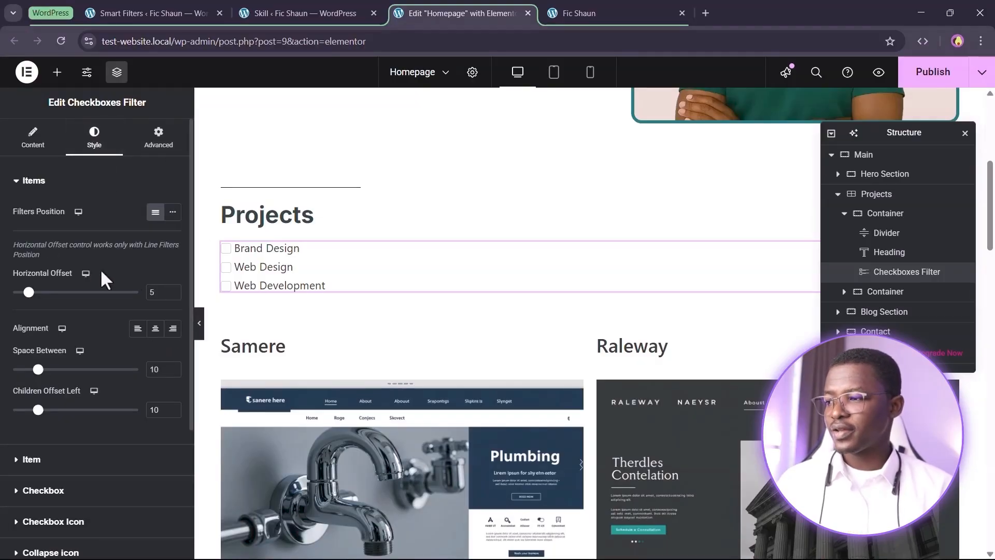
{"action": "left_click", "coordinate": [173, 213]}
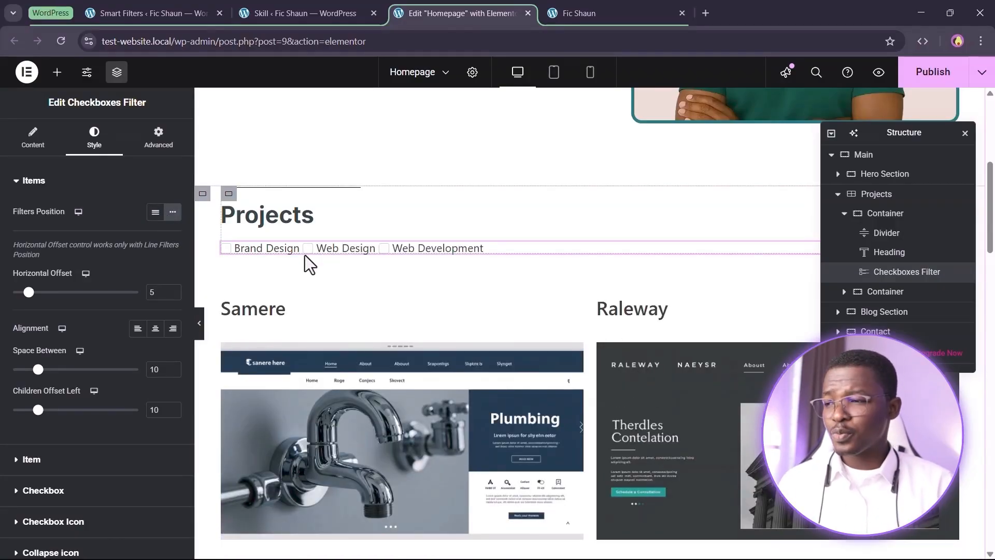
{"action": "scroll", "coordinate": [107, 369], "scroll_direction": "down", "scroll_amount": 4}
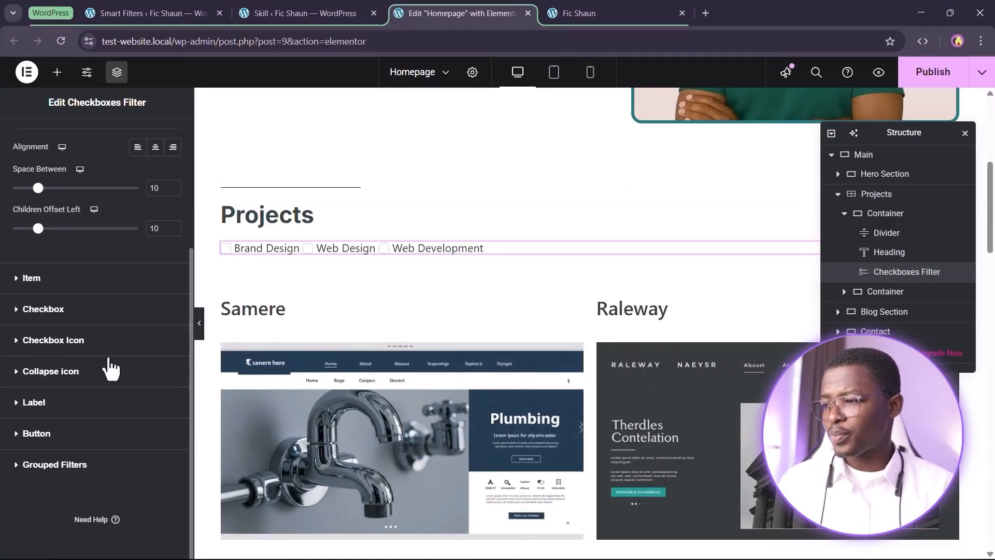
{"action": "left_click", "coordinate": [35, 280]}
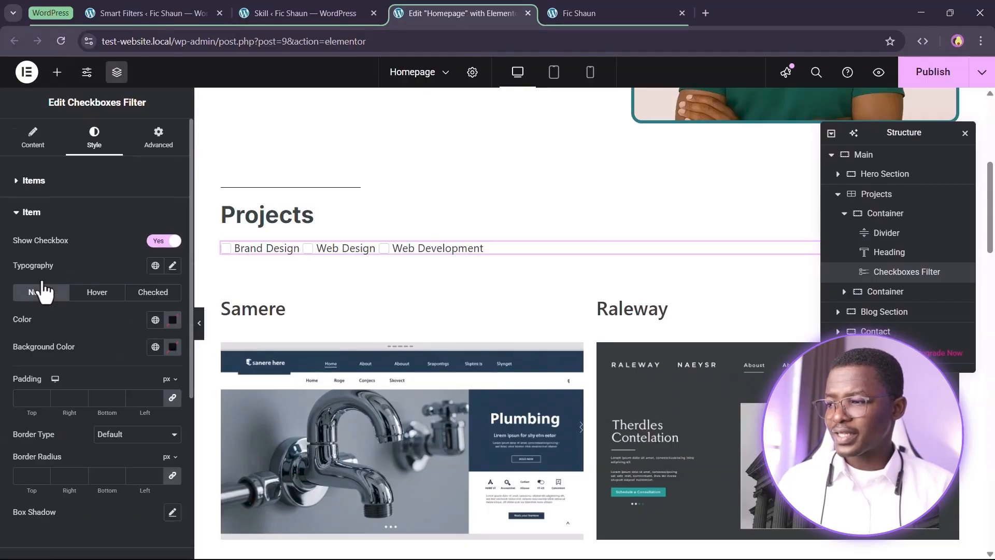
{"action": "left_click", "coordinate": [161, 241]}
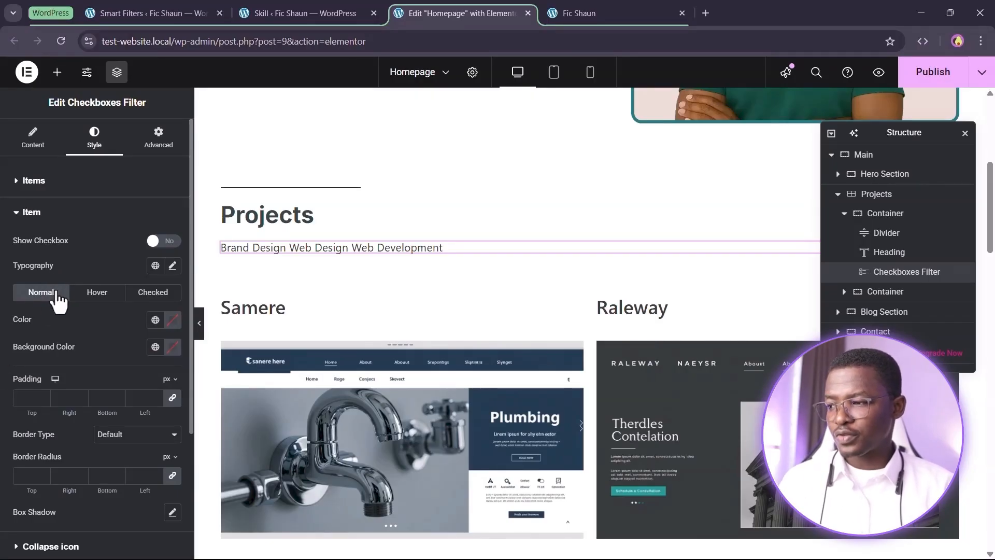
Set the filter items' normal text color to Global Background and their background color to Alternate Color.
{"action": "left_click", "coordinate": [98, 296]}
{"action": "left_click", "coordinate": [151, 302]}
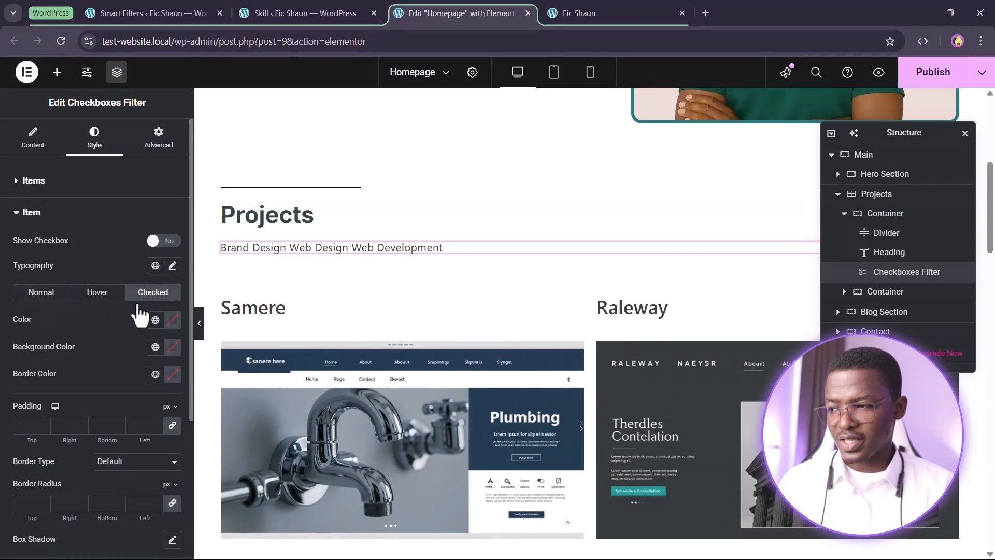
{"action": "left_click", "coordinate": [42, 298]}
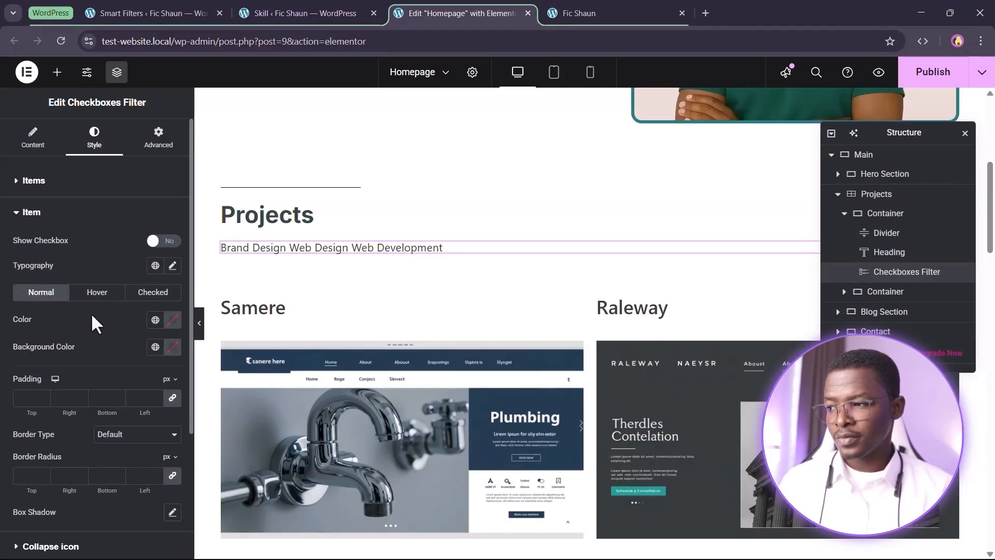
{"action": "left_click", "coordinate": [155, 320]}
{"action": "left_click", "coordinate": [73, 483]}
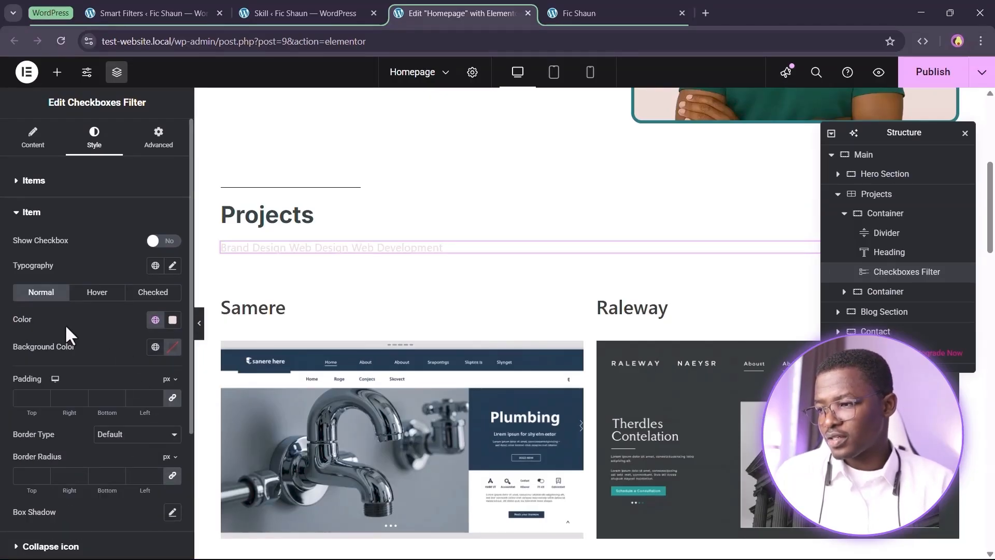
{"action": "left_click", "coordinate": [156, 347]}
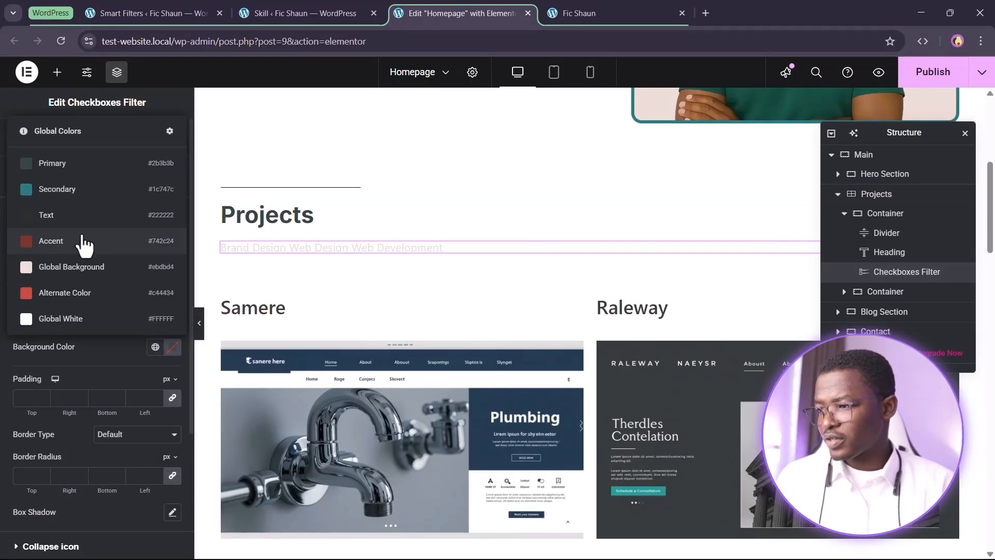
{"action": "left_click", "coordinate": [95, 294]}
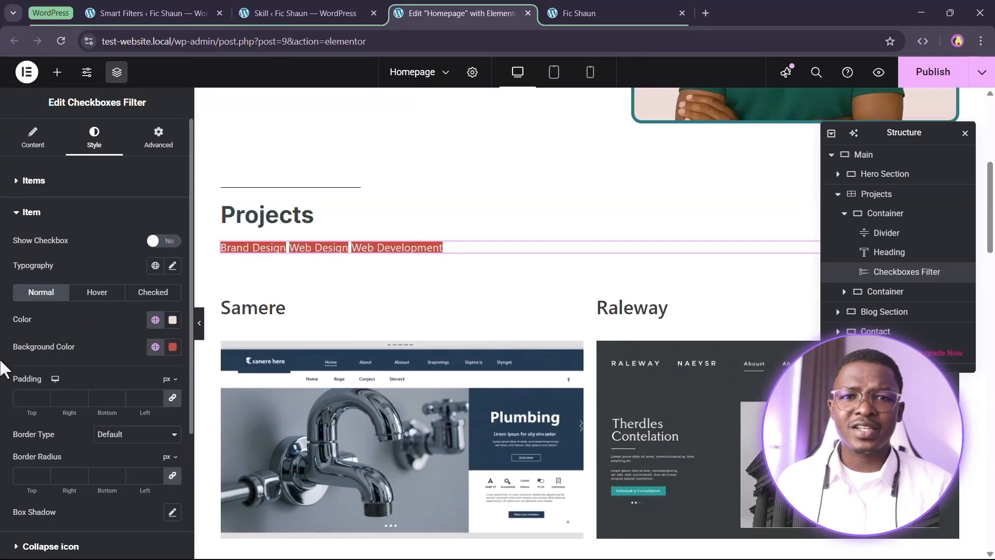
Try the Small Font global typography on the filter items.
{"action": "scroll", "coordinate": [1, 373], "scroll_direction": "down", "scroll_amount": 1}
{"action": "scroll", "coordinate": [2, 376], "scroll_direction": "up", "scroll_amount": 1}
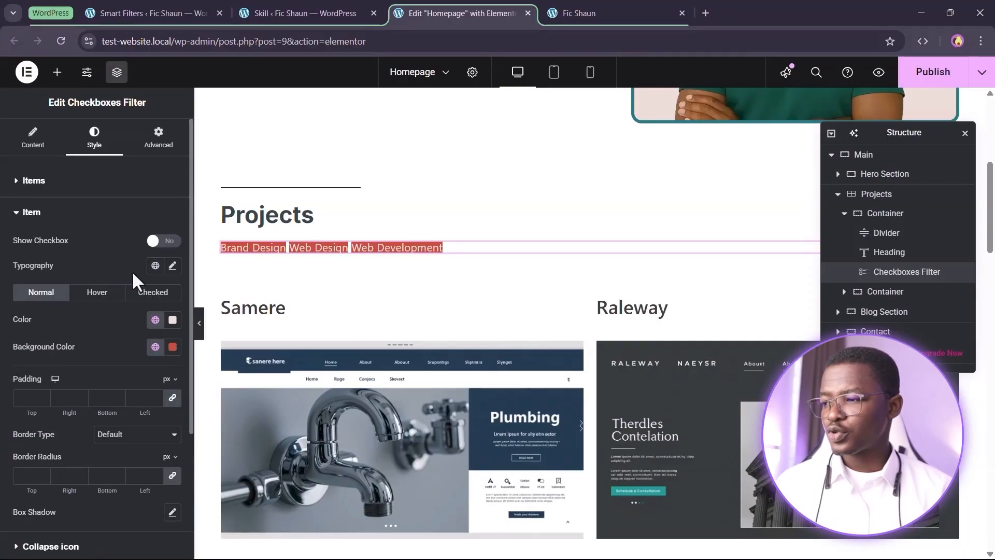
{"action": "left_click", "coordinate": [155, 265]}
{"action": "scroll", "coordinate": [133, 411], "scroll_direction": "down", "scroll_amount": 3}
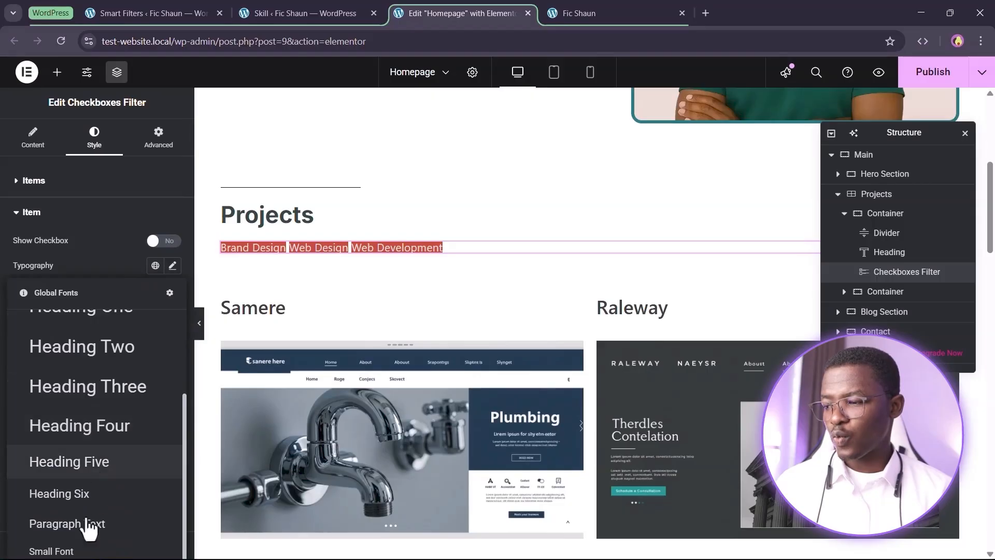
{"action": "left_click", "coordinate": [69, 552]}
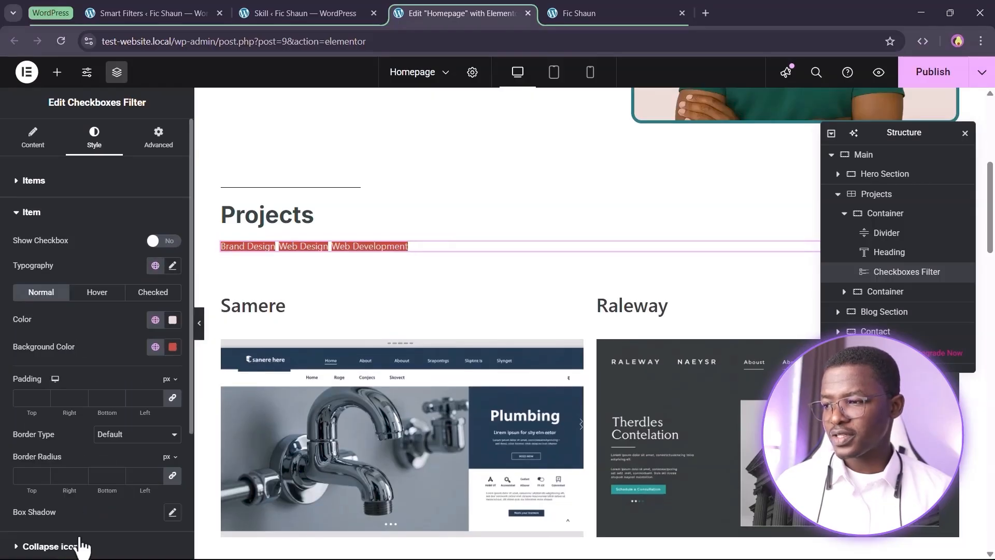
Set the filter items' typography to the Paragraph Text global font.
{"action": "left_click", "coordinate": [155, 266]}
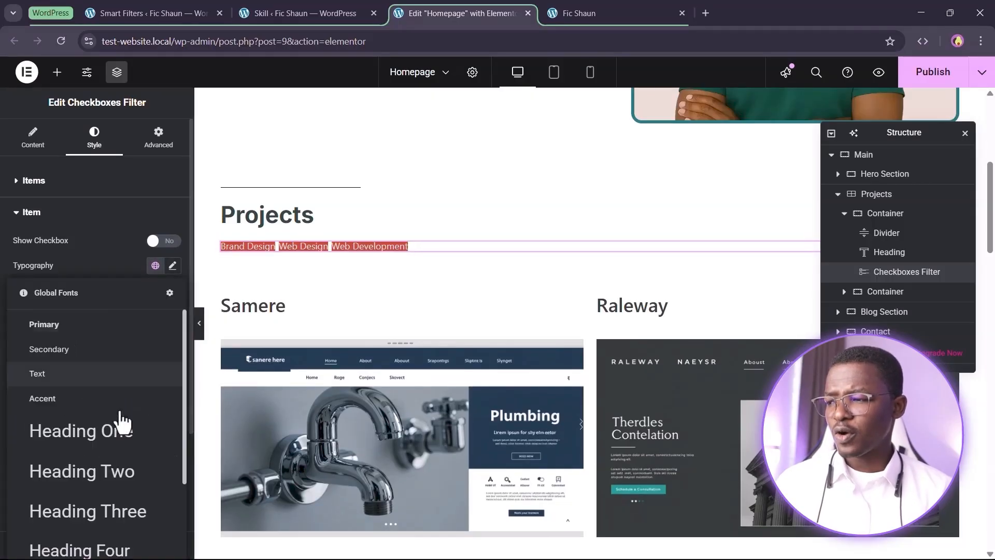
{"action": "scroll", "coordinate": [123, 466], "scroll_direction": "down", "scroll_amount": 3}
{"action": "left_click", "coordinate": [100, 526]}
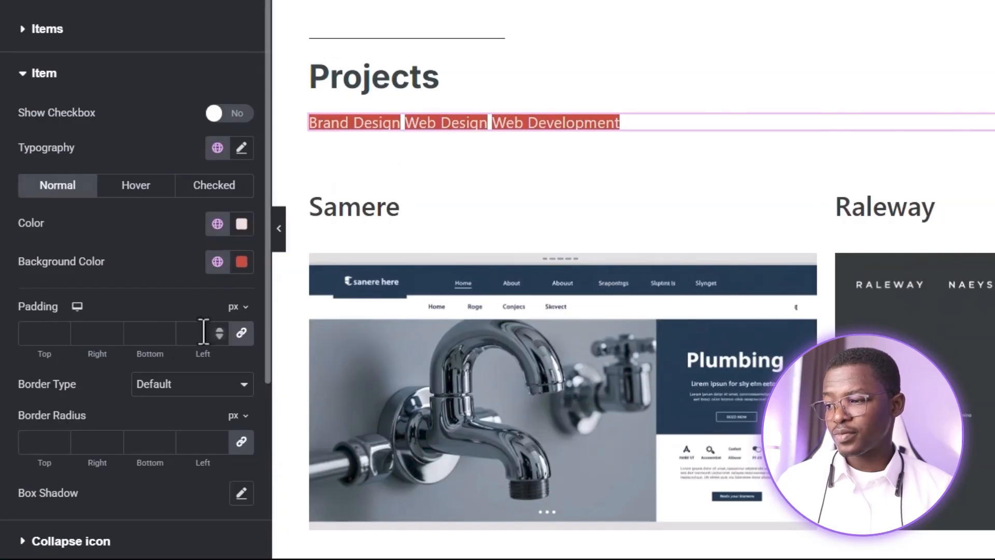
Unlink the filter items' padding and set it to 8 px top and bottom and 16 px right and left.
{"action": "left_click", "coordinate": [241, 309]}
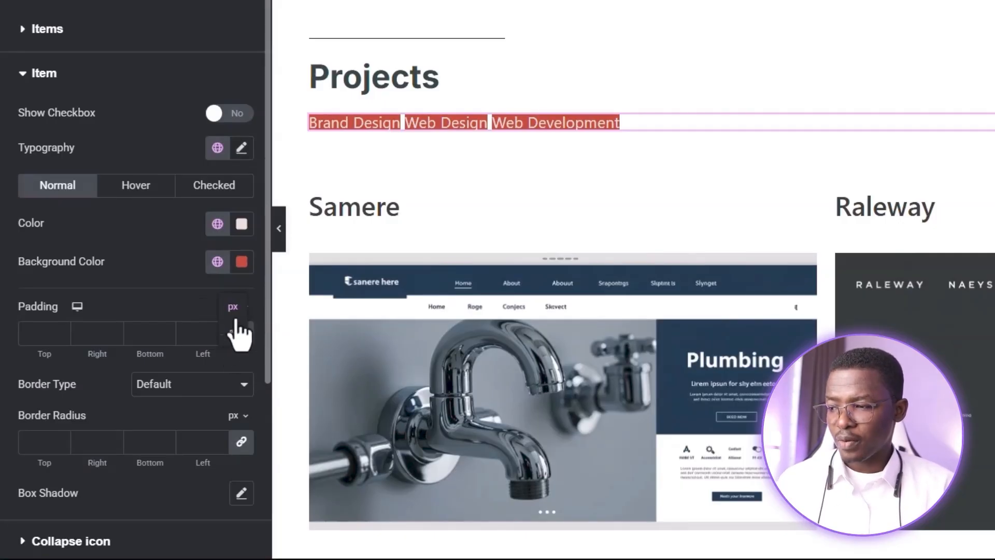
{"action": "left_click", "coordinate": [189, 311]}
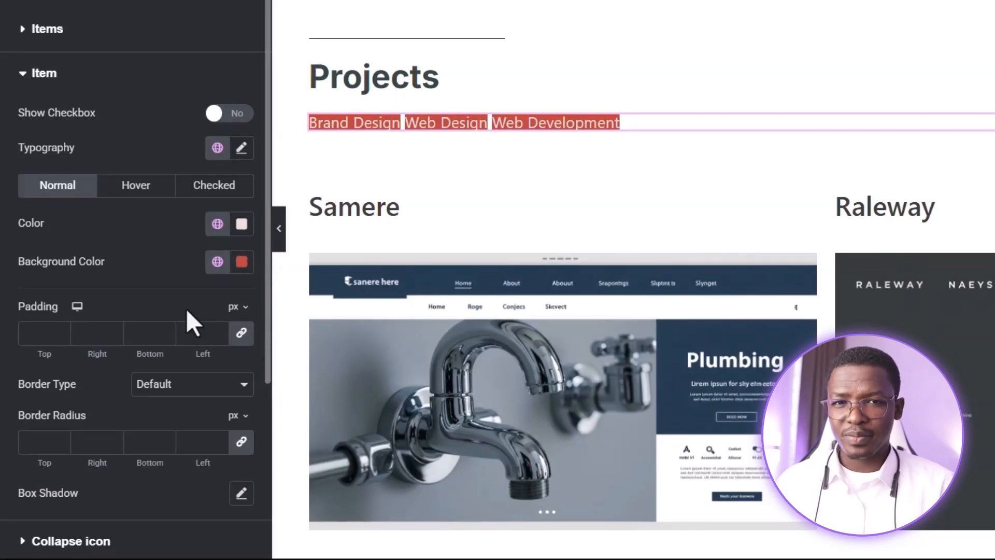
{"action": "left_click", "coordinate": [247, 336]}
{"action": "left_click_drag", "start_coordinate": [45, 340], "coordinate": [10, 328]}
{"action": "type", "text": "8"}
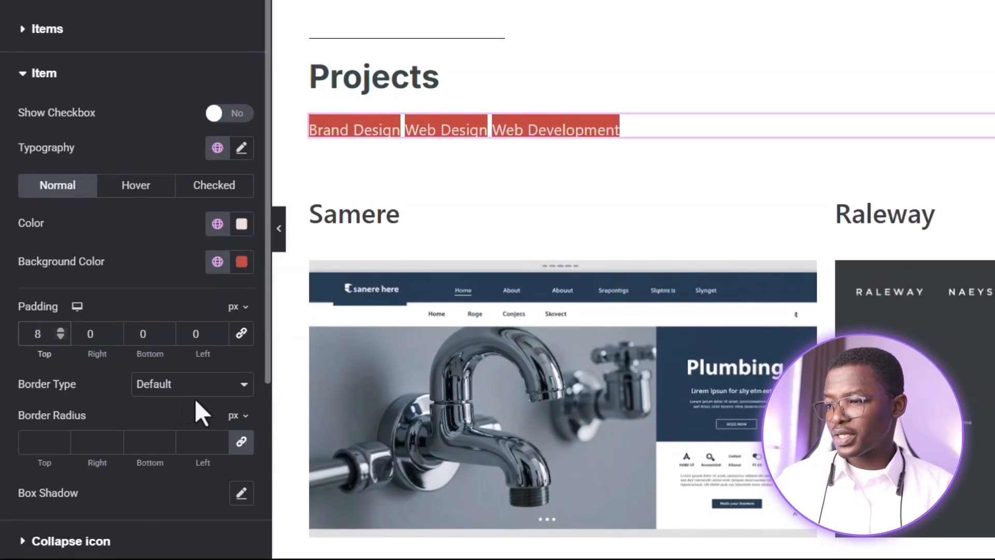
{"action": "left_click_drag", "start_coordinate": [156, 335], "coordinate": [90, 336]}
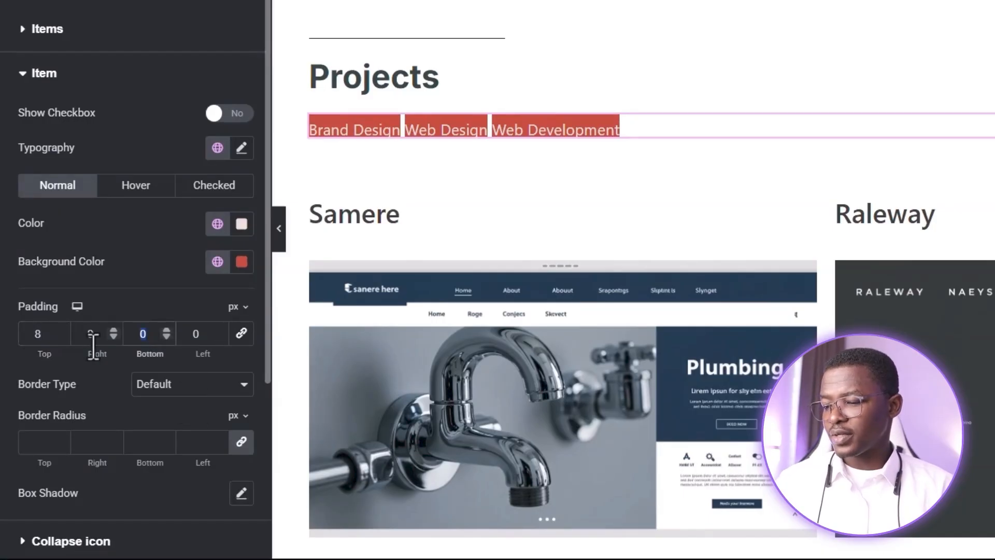
{"action": "type", "text": "8"}
{"action": "left_click_drag", "start_coordinate": [95, 332], "coordinate": [66, 334]}
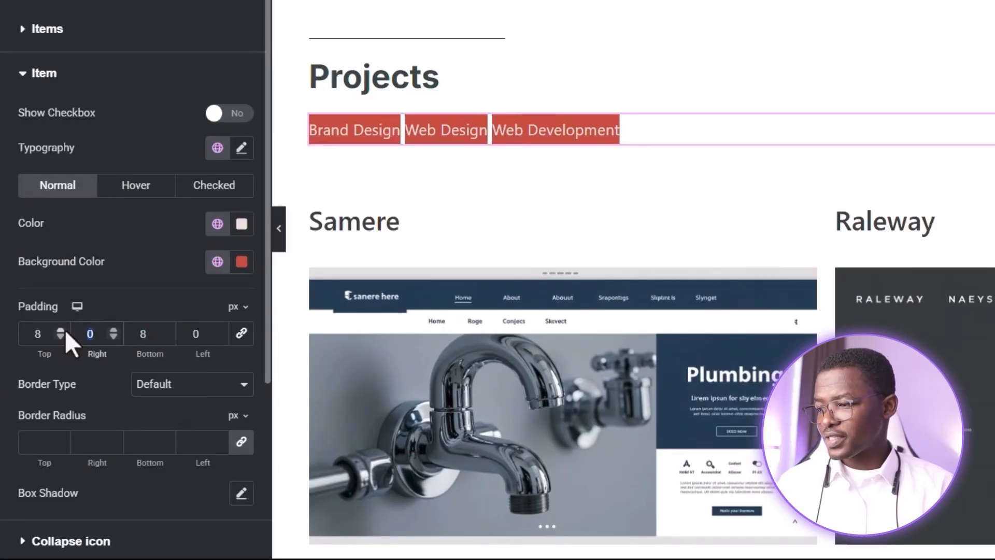
{"action": "type", "text": "16"}
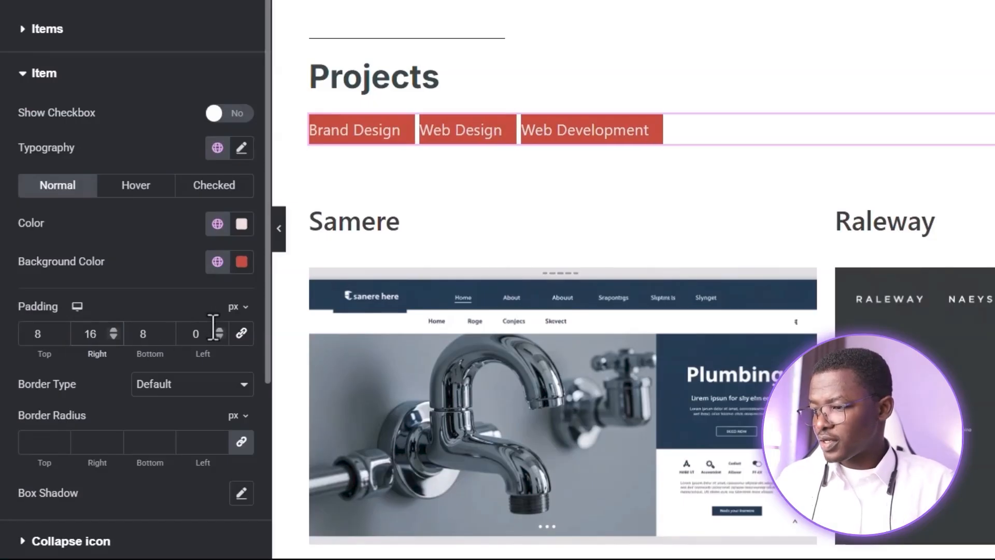
{"action": "left_click_drag", "start_coordinate": [213, 332], "coordinate": [178, 334]}
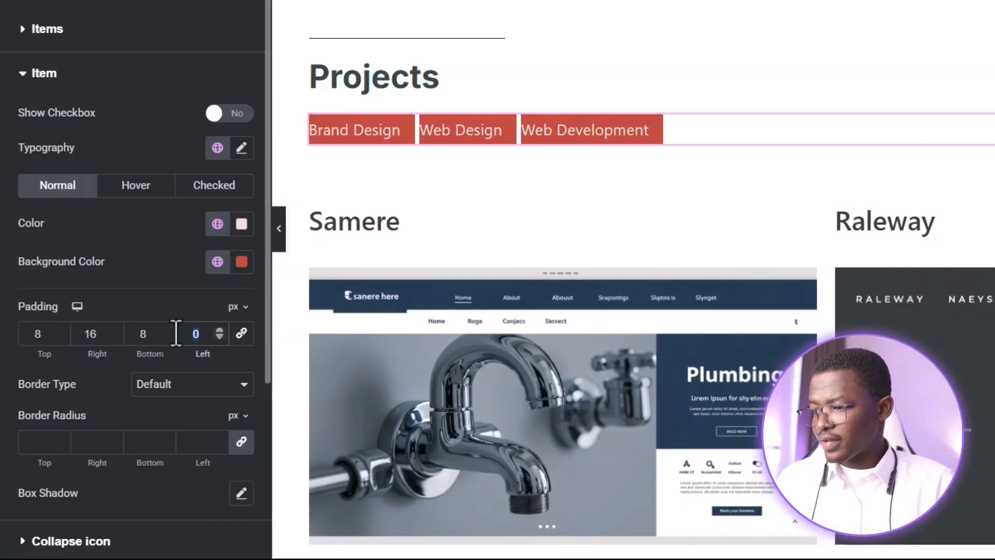
{"action": "type", "text": "16"}
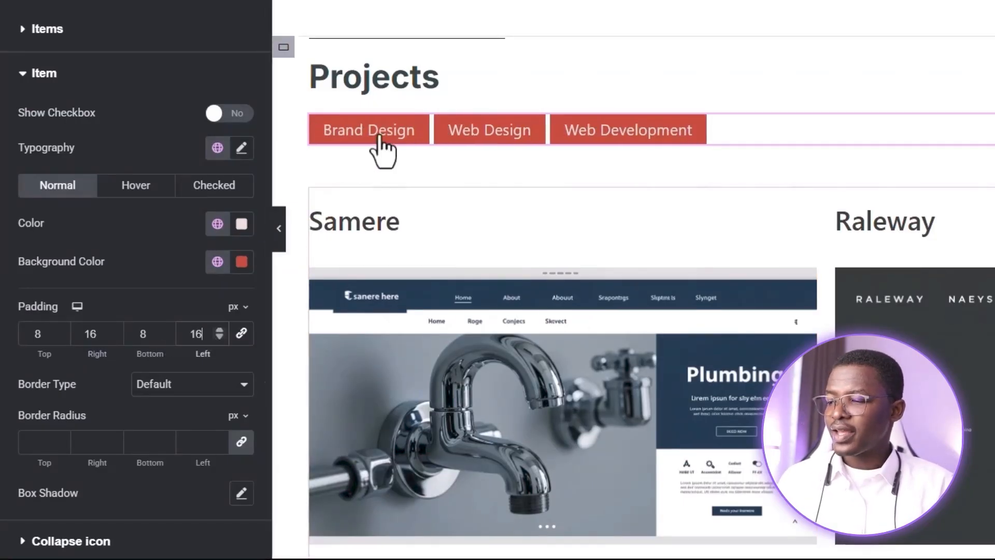
{"action": "scroll", "coordinate": [630, 132], "scroll_direction": "up", "scroll_amount": 8}
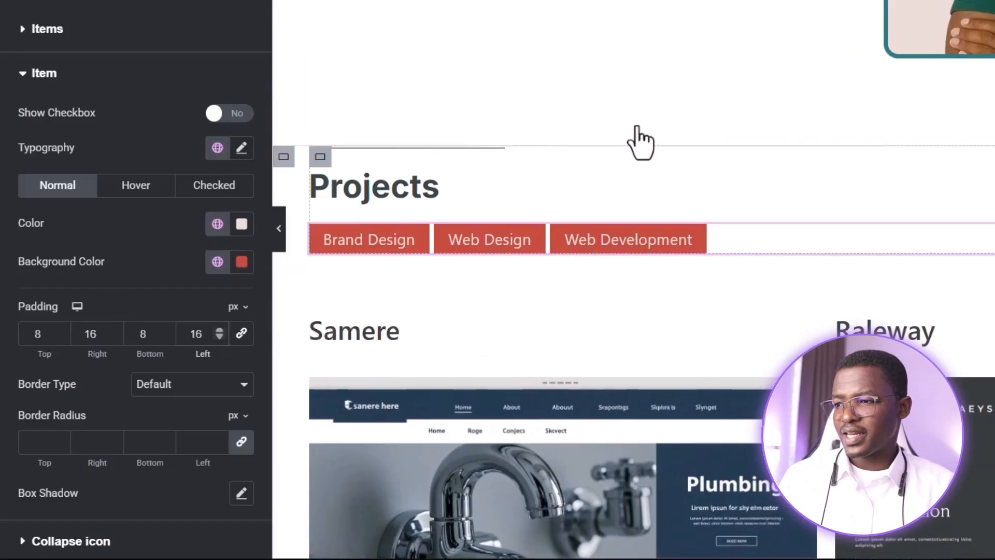
{"action": "scroll", "coordinate": [638, 66], "scroll_direction": "down", "scroll_amount": 10}
{"action": "scroll", "coordinate": [638, 173], "scroll_direction": "up", "scroll_amount": 3}
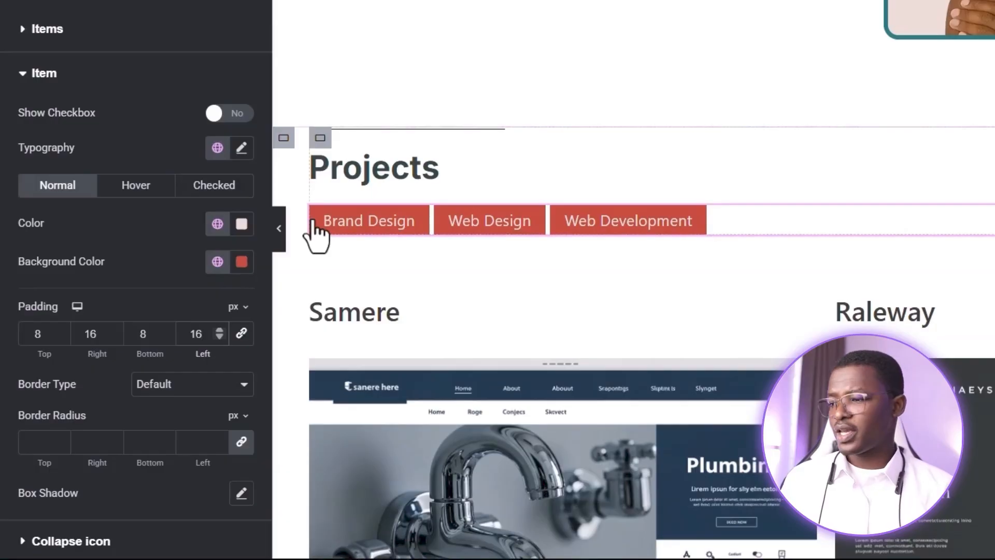
Set the filter items' background color to Secondary in the normal state and Alternate Color in the hover state.
{"action": "left_click", "coordinate": [217, 262]}
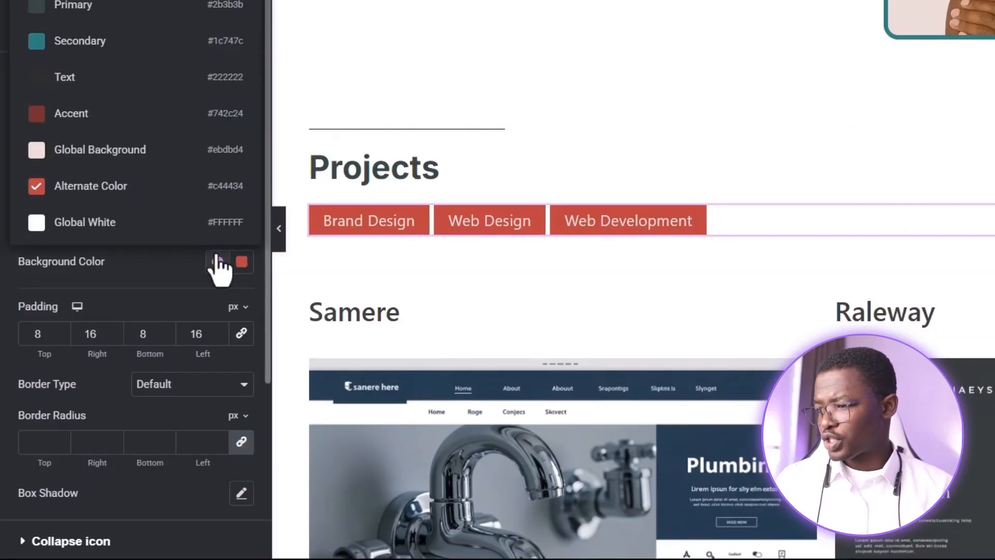
{"action": "left_click", "coordinate": [154, 40]}
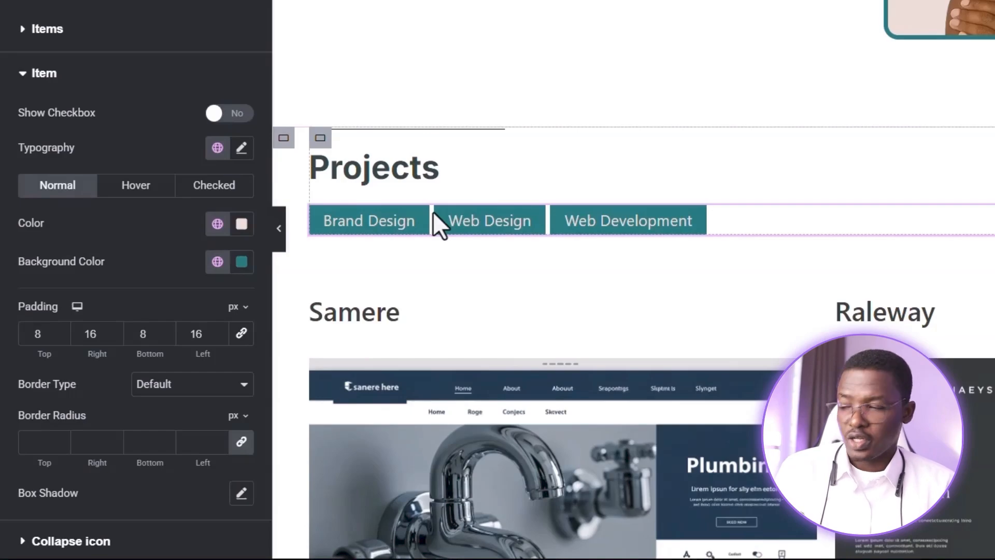
{"action": "left_click", "coordinate": [144, 190]}
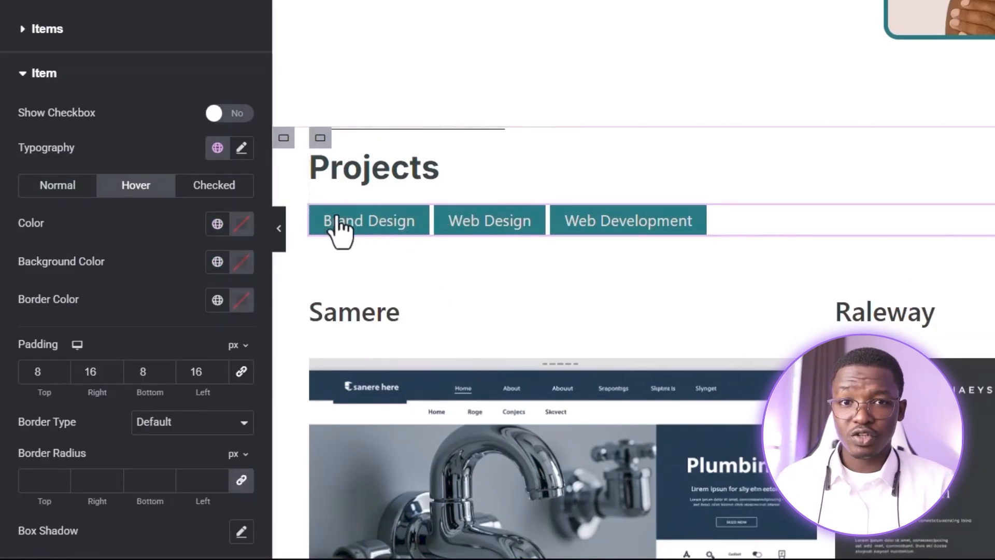
{"action": "left_click", "coordinate": [217, 262]}
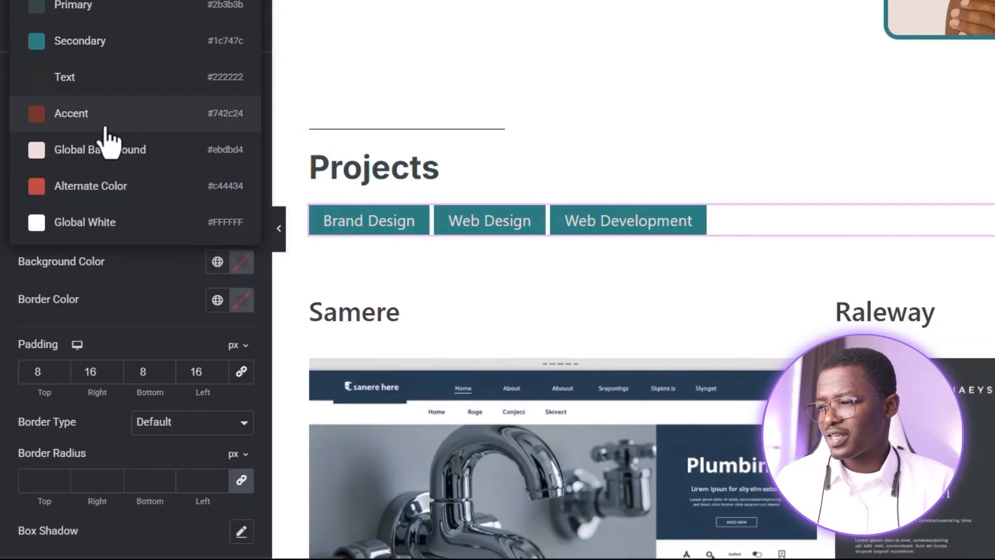
{"action": "left_click", "coordinate": [103, 188]}
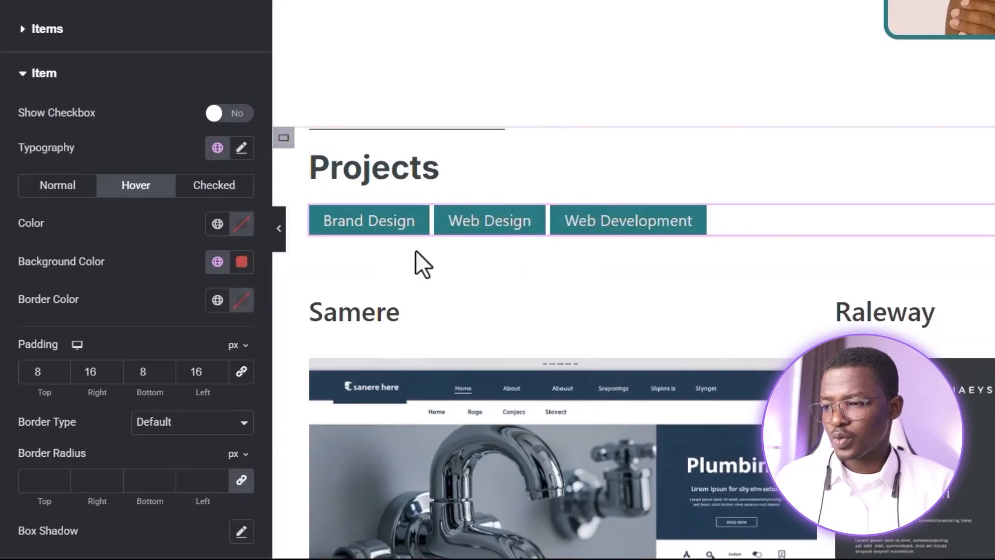
Set the filter items' checked-state background color to Accent.
{"action": "left_click", "coordinate": [207, 188]}
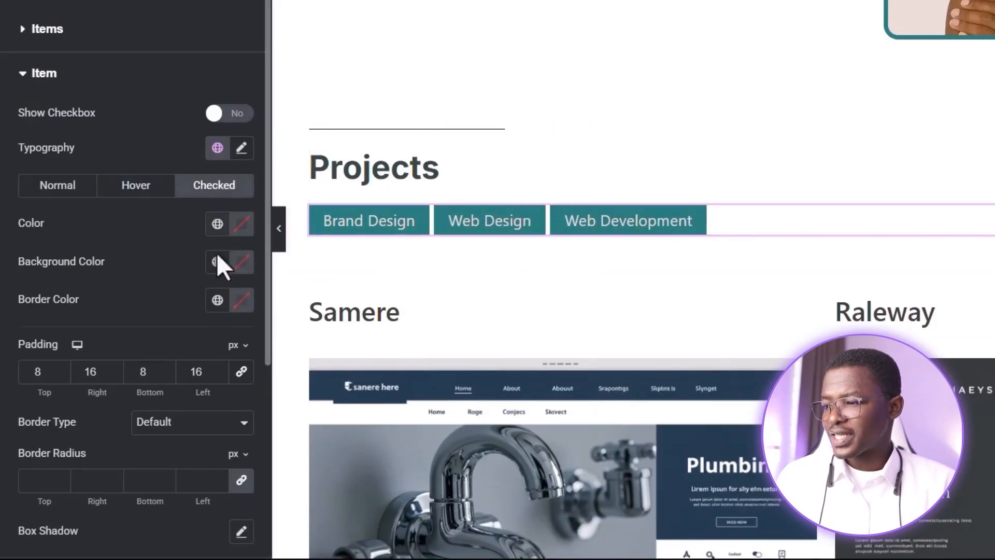
{"action": "left_click", "coordinate": [217, 262]}
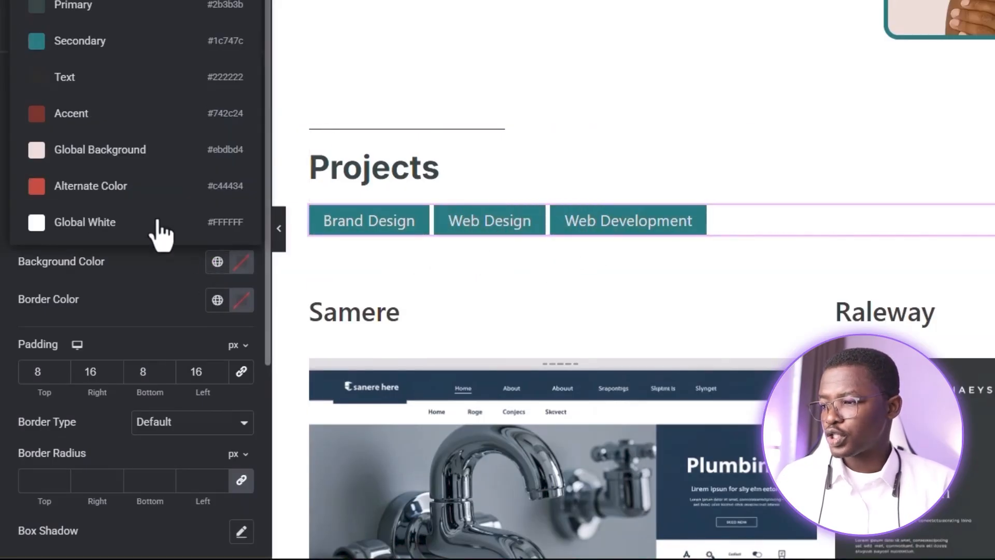
{"action": "left_click", "coordinate": [109, 123]}
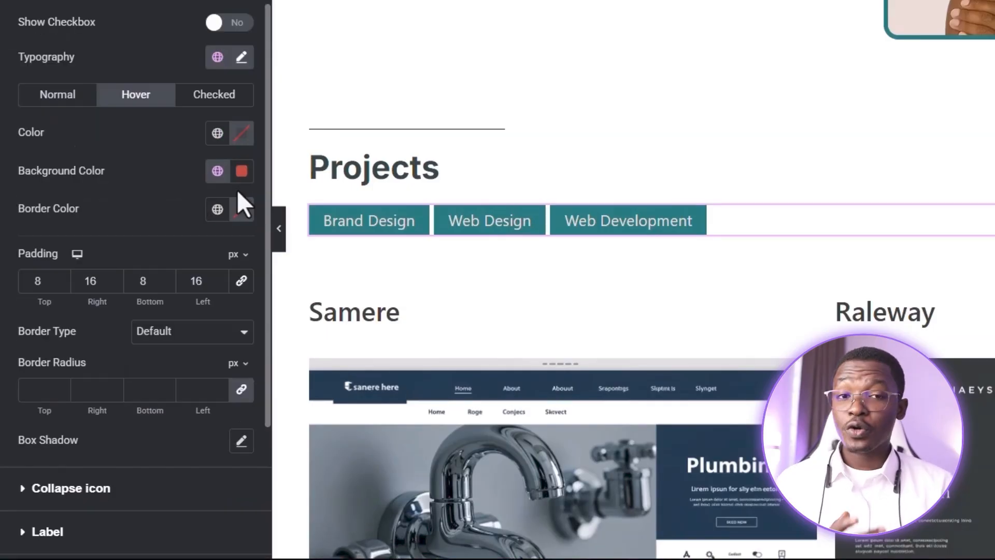
Set the filter items' text color to Global White in the normal, hover and checked states.
{"action": "left_click", "coordinate": [67, 101]}
{"action": "left_click", "coordinate": [218, 136]}
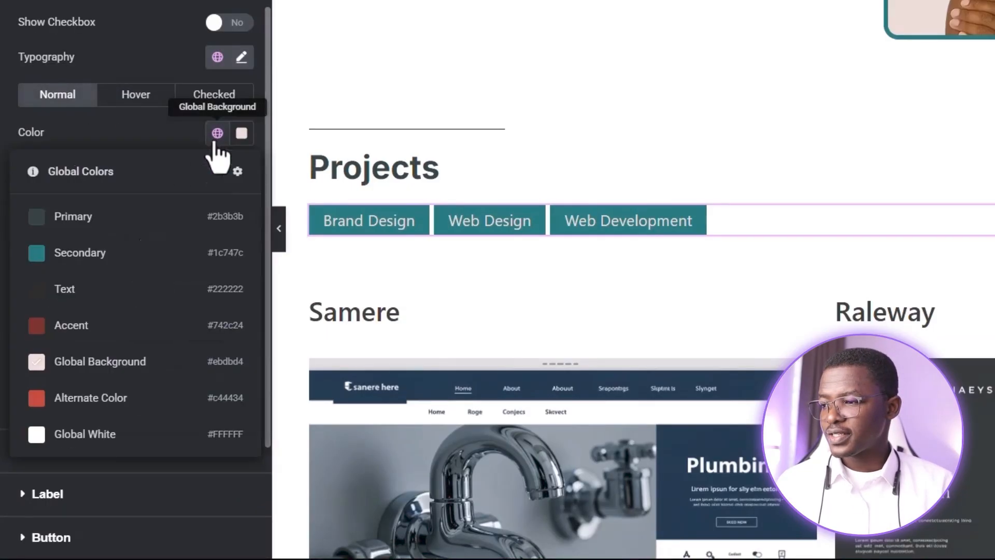
{"action": "left_click", "coordinate": [116, 435]}
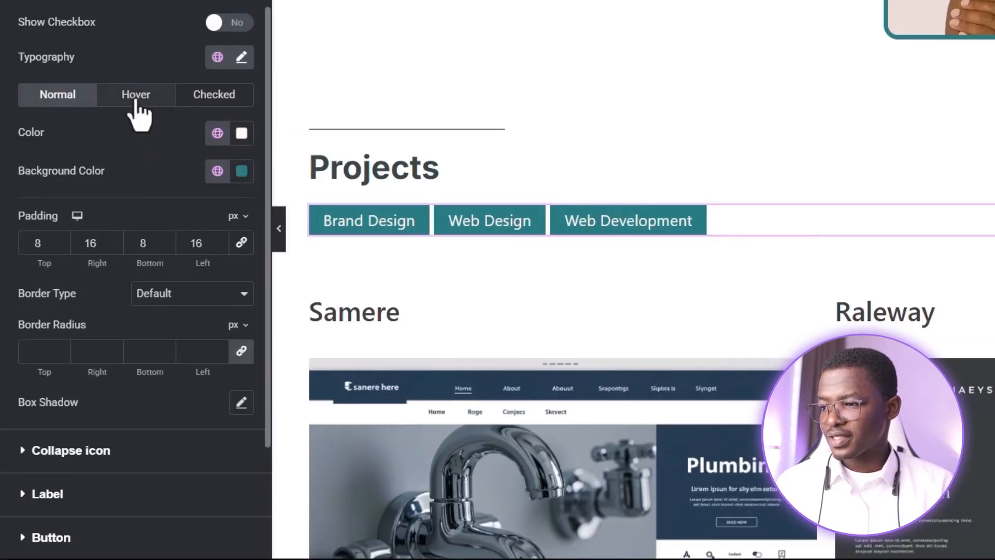
{"action": "left_click", "coordinate": [133, 95]}
{"action": "left_click", "coordinate": [218, 133]}
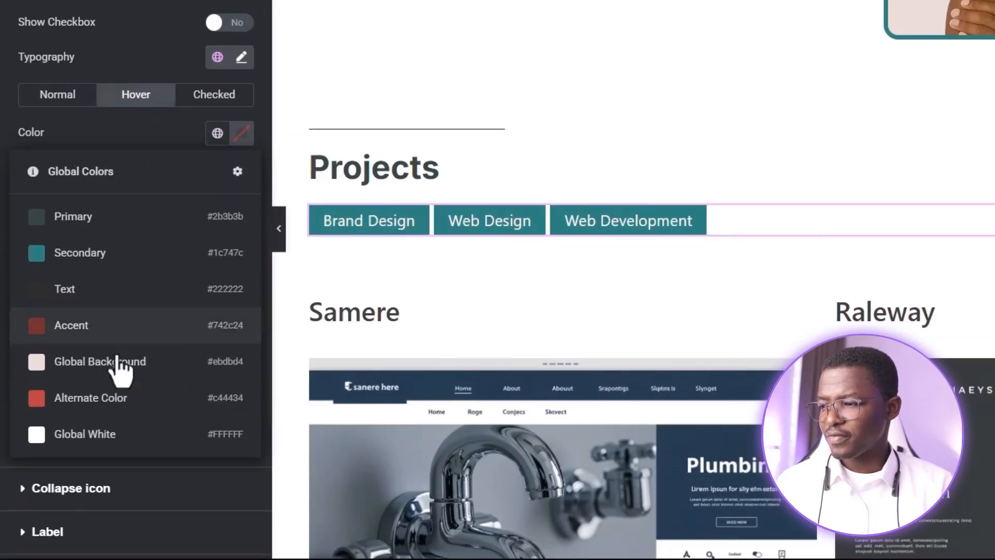
{"action": "left_click", "coordinate": [119, 441]}
{"action": "left_click", "coordinate": [214, 94]}
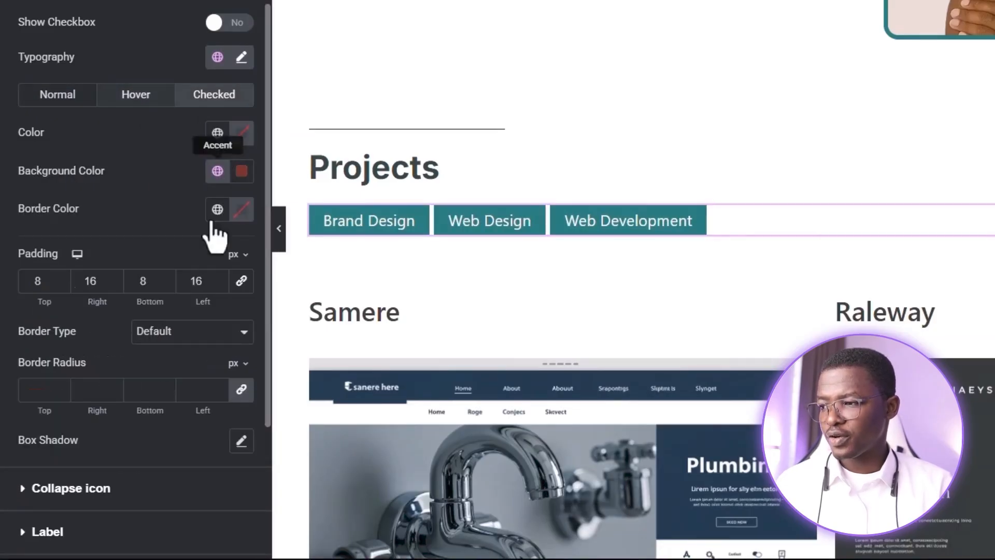
{"action": "left_click", "coordinate": [218, 135]}
{"action": "left_click", "coordinate": [127, 440]}
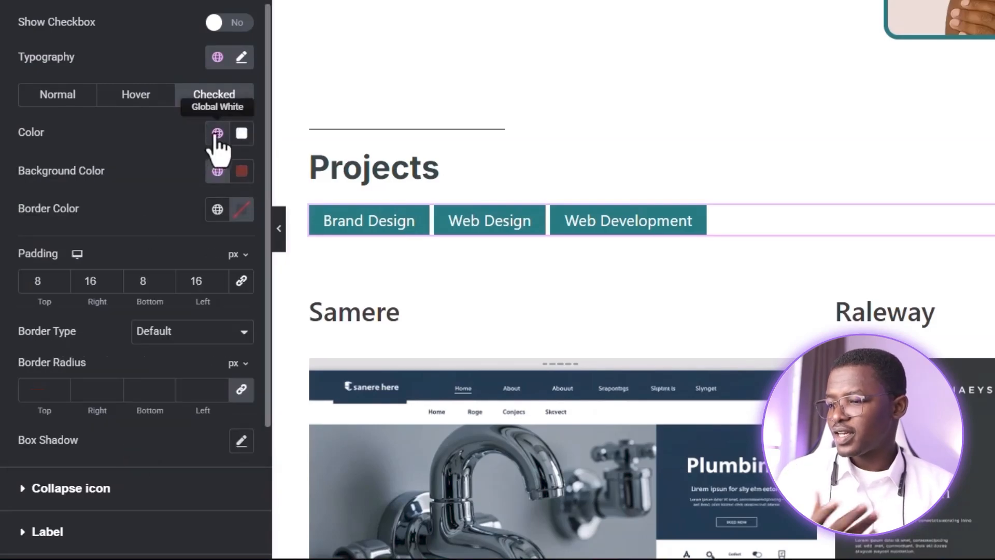
Set the filter items' border radius to 4 px on all corners.
{"action": "scroll", "coordinate": [67, 400], "scroll_direction": "down", "scroll_amount": 2}
{"action": "scroll", "coordinate": [218, 192], "scroll_direction": "up", "scroll_amount": 2}
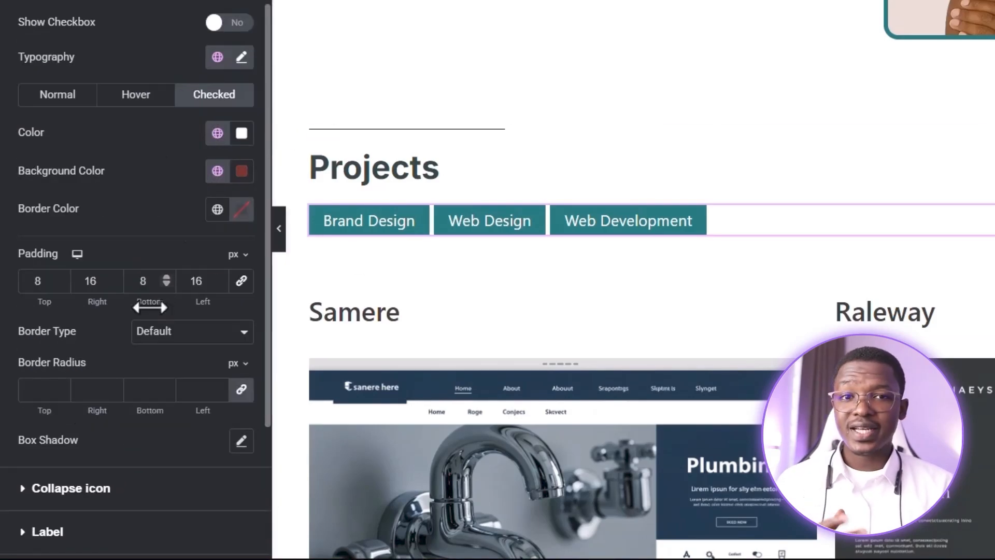
{"action": "scroll", "coordinate": [137, 515], "scroll_direction": "down", "scroll_amount": 2}
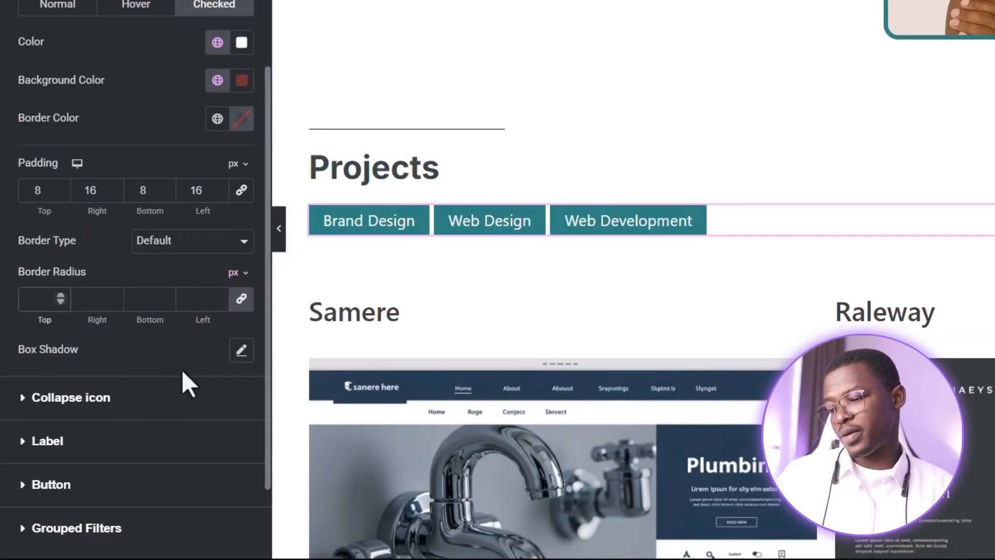
{"action": "type", "text": "4"}
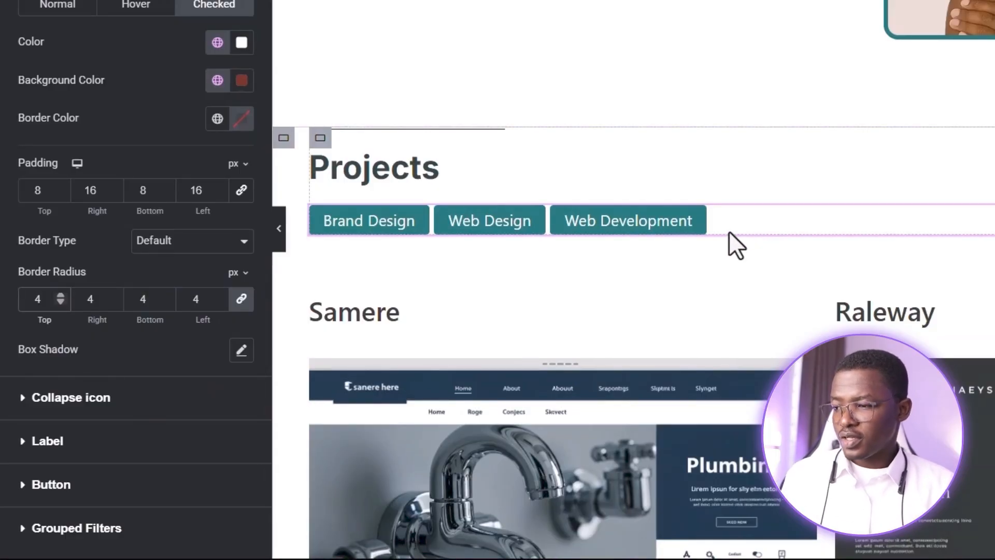
Publish the restyled filter buttons and check them in the Projects section of the reloaded live homepage.
{"action": "scroll", "coordinate": [729, 231], "scroll_direction": "down", "scroll_amount": 1}
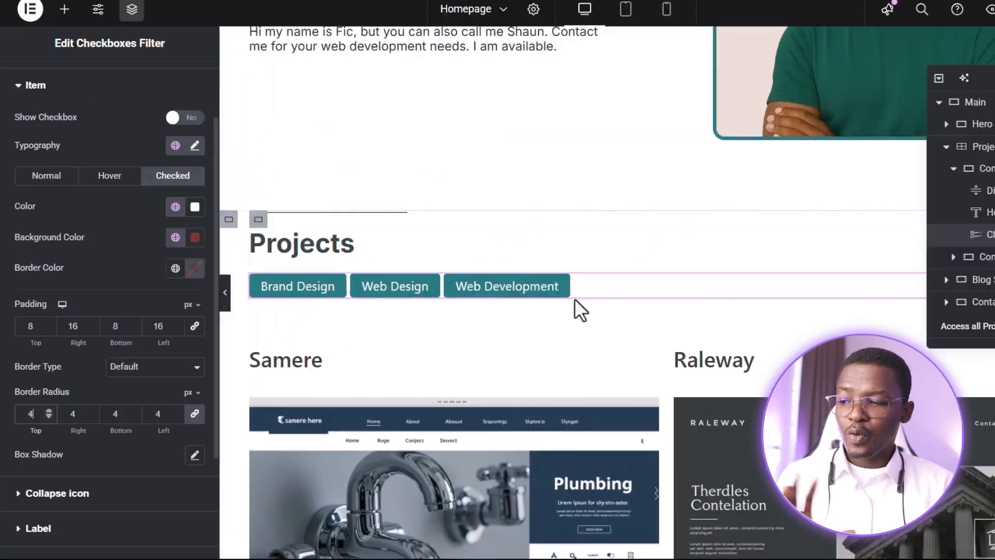
{"action": "scroll", "coordinate": [736, 412], "scroll_direction": "down", "scroll_amount": 1}
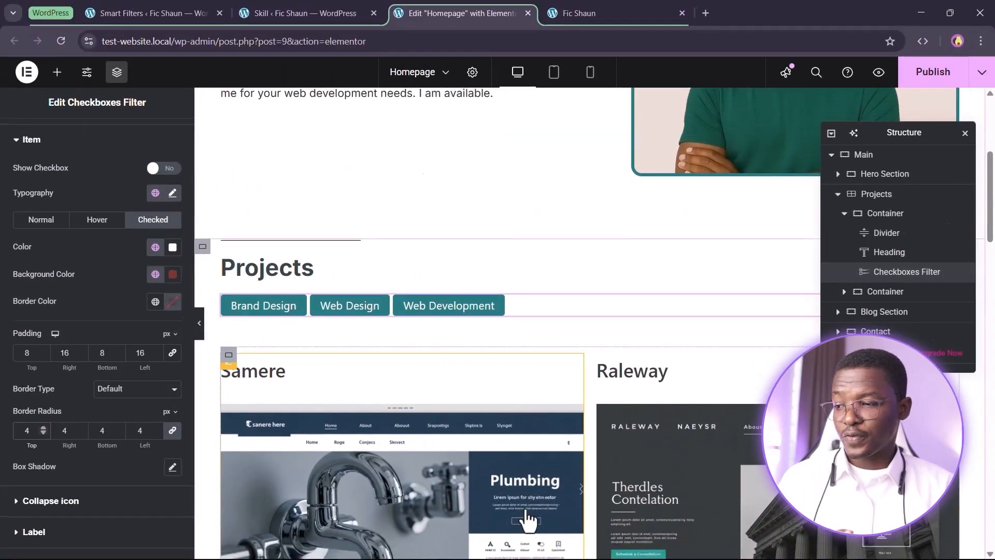
{"action": "scroll", "coordinate": [529, 518], "scroll_direction": "down", "scroll_amount": 1}
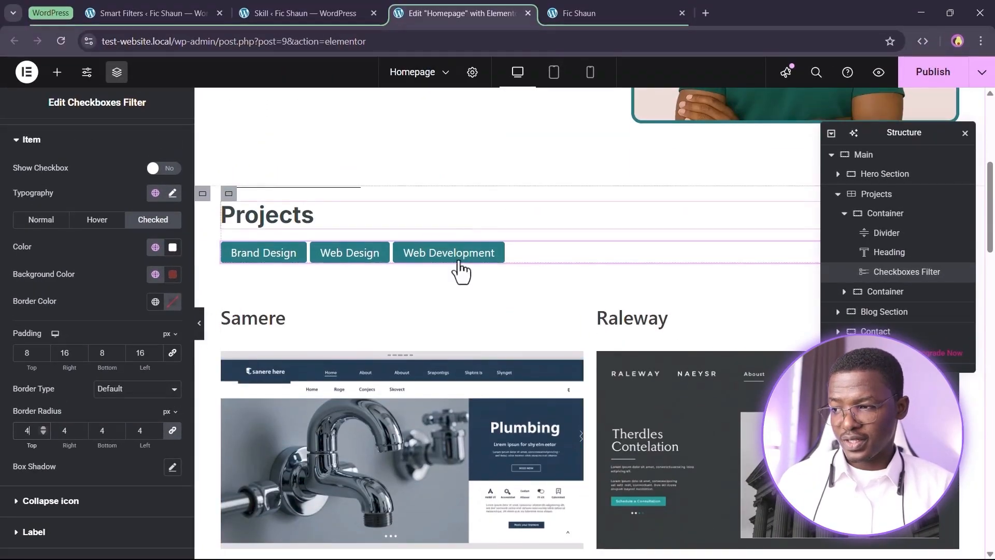
{"action": "scroll", "coordinate": [66, 460], "scroll_direction": "down", "scroll_amount": 3}
{"action": "scroll", "coordinate": [57, 311], "scroll_direction": "up", "scroll_amount": 4}
{"action": "left_click", "coordinate": [50, 186]}
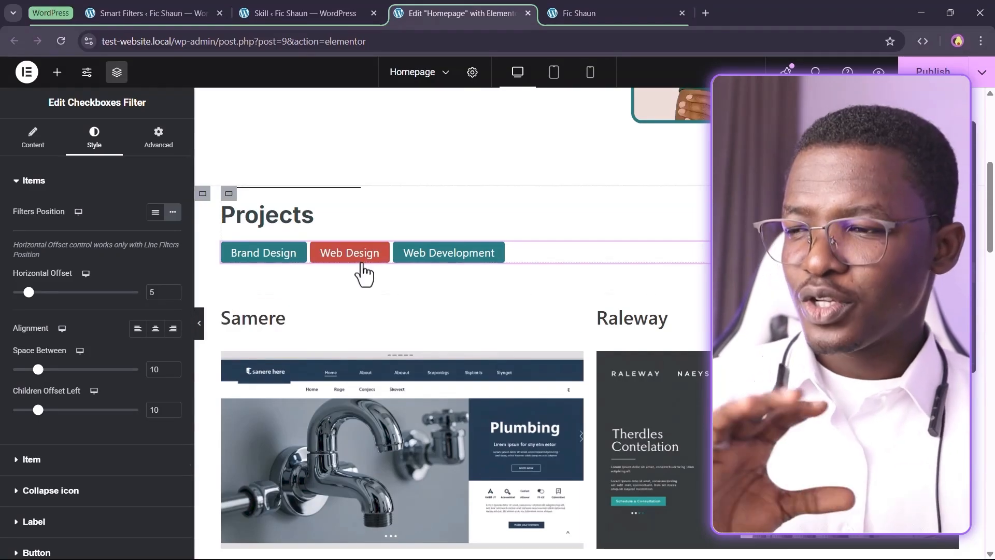
{"action": "scroll", "coordinate": [434, 268], "scroll_direction": "up", "scroll_amount": 3}
{"action": "left_click", "coordinate": [940, 71]}
{"action": "left_click", "coordinate": [591, 13]}
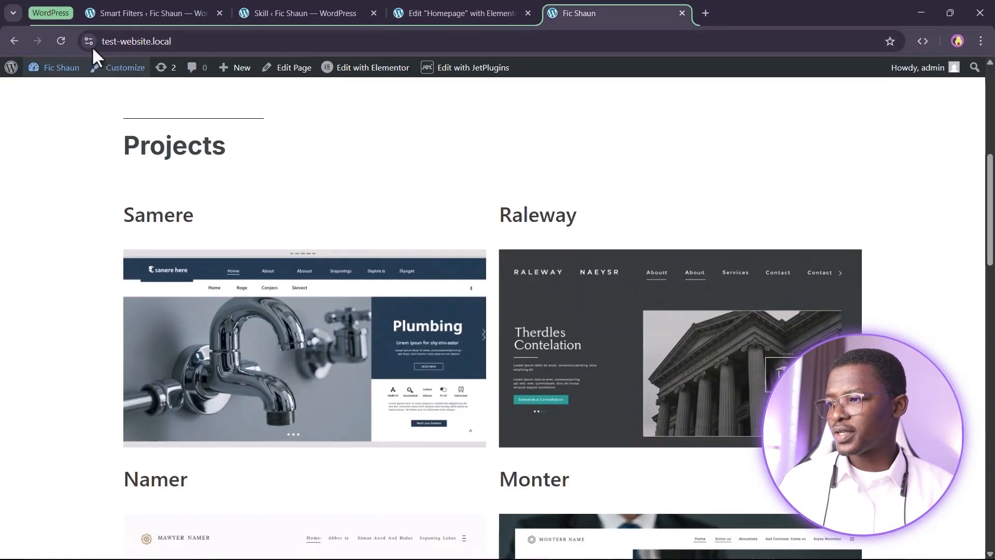
{"action": "scroll", "coordinate": [646, 140], "scroll_direction": "down", "scroll_amount": 8}
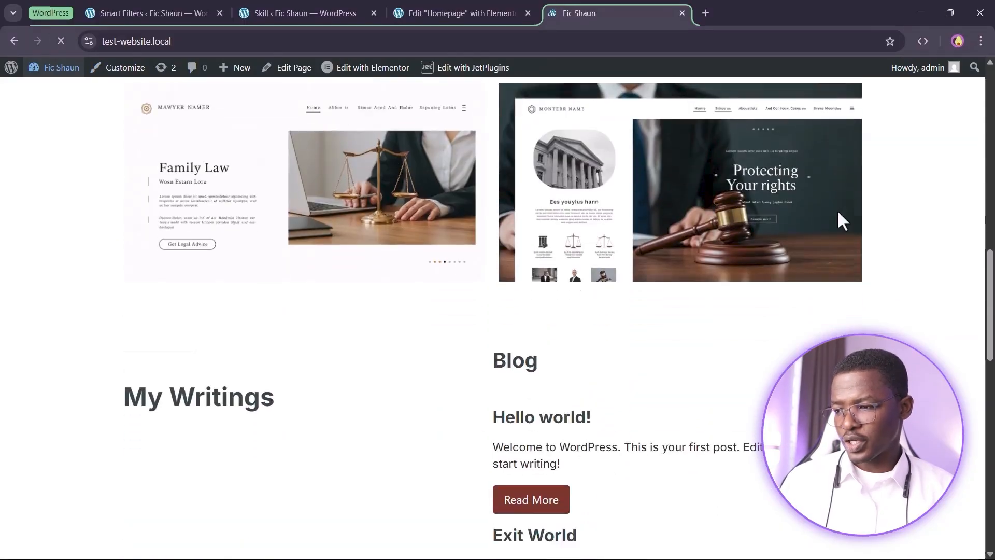
{"action": "scroll", "coordinate": [832, 240], "scroll_direction": "up", "scroll_amount": 10}
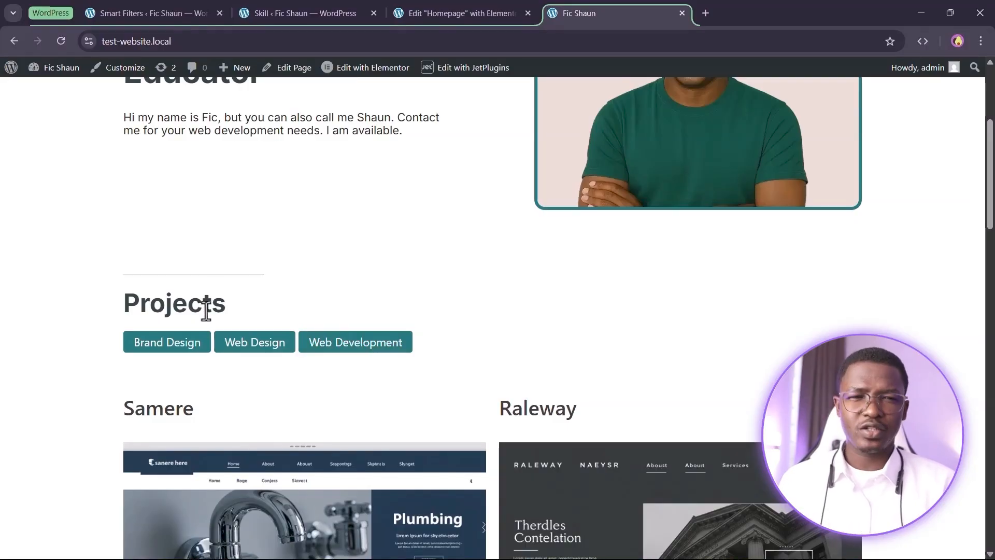
Back in the Homepage editor, add a container below the Projects divider and nest the heading and Checkboxes Filter inside it.
{"action": "left_click", "coordinate": [460, 10]}
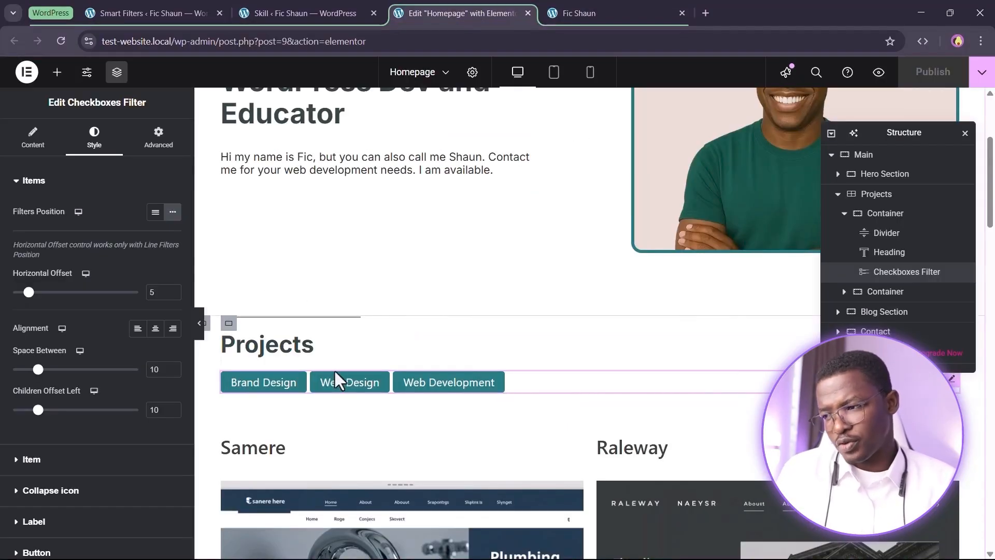
{"action": "scroll", "coordinate": [448, 342], "scroll_direction": "down", "scroll_amount": 1}
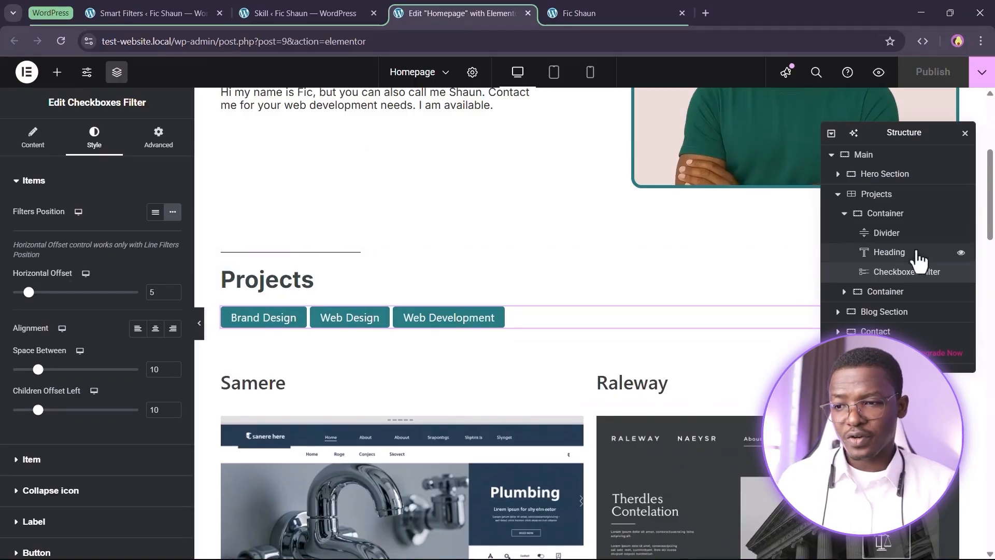
{"action": "left_click", "coordinate": [886, 233]}
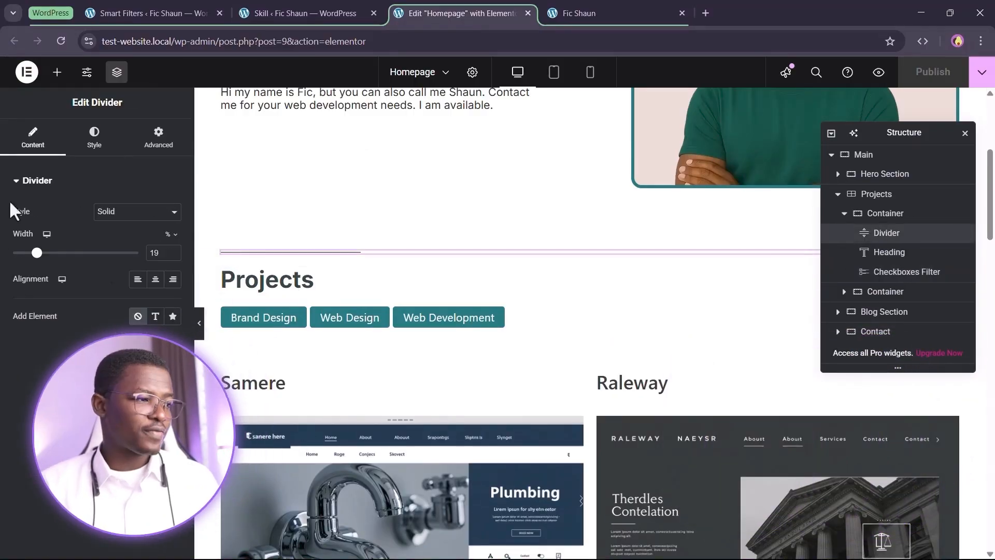
{"action": "left_click", "coordinate": [57, 72]}
{"action": "left_click_drag", "start_coordinate": [48, 241], "coordinate": [862, 455]}
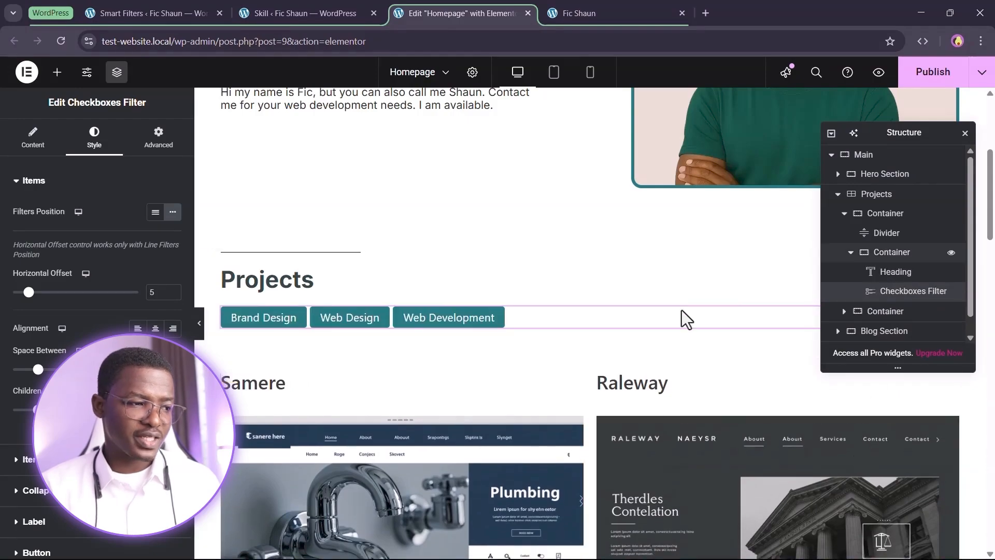
Lay out the container holding the heading and filter as a row with its items aligned to the center.
{"action": "left_click", "coordinate": [892, 252]}
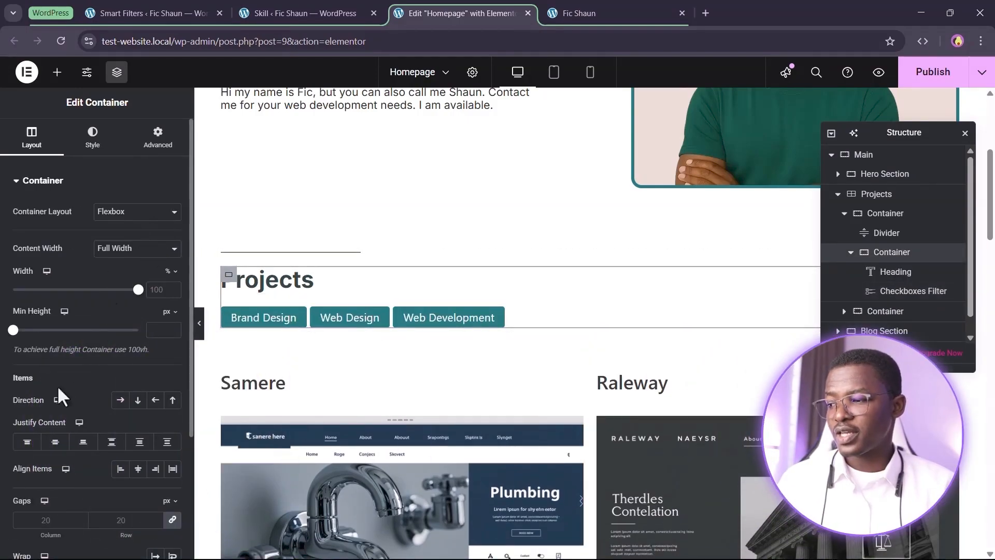
{"action": "left_click", "coordinate": [121, 400]}
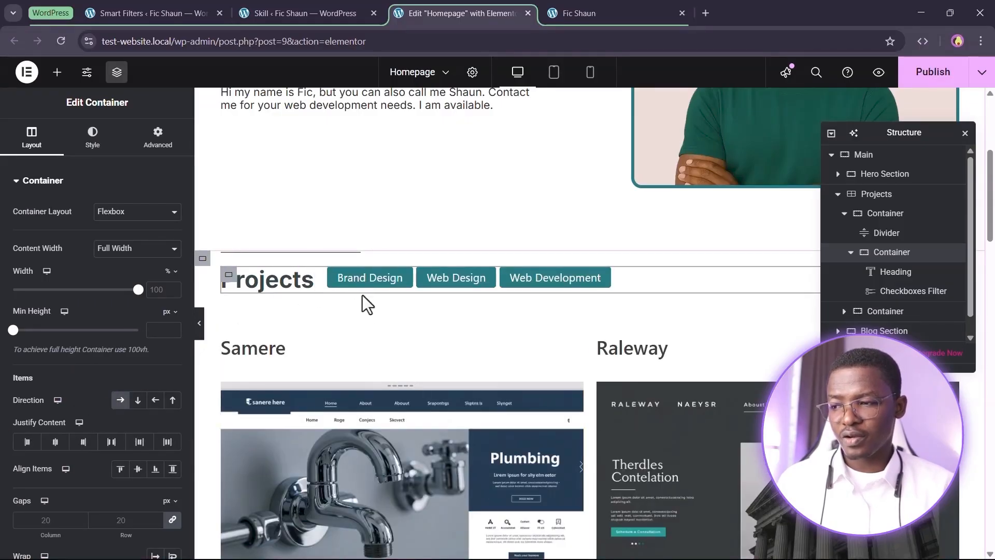
{"action": "left_click", "coordinate": [138, 468]}
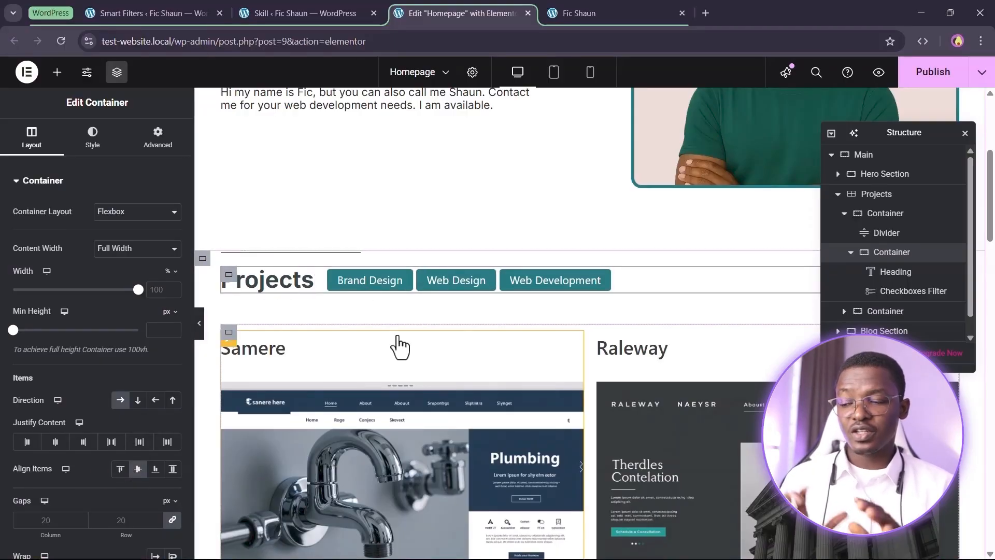
Publish the new heading and filter layout and review the Projects section on the refreshed live homepage.
{"action": "left_click", "coordinate": [933, 71]}
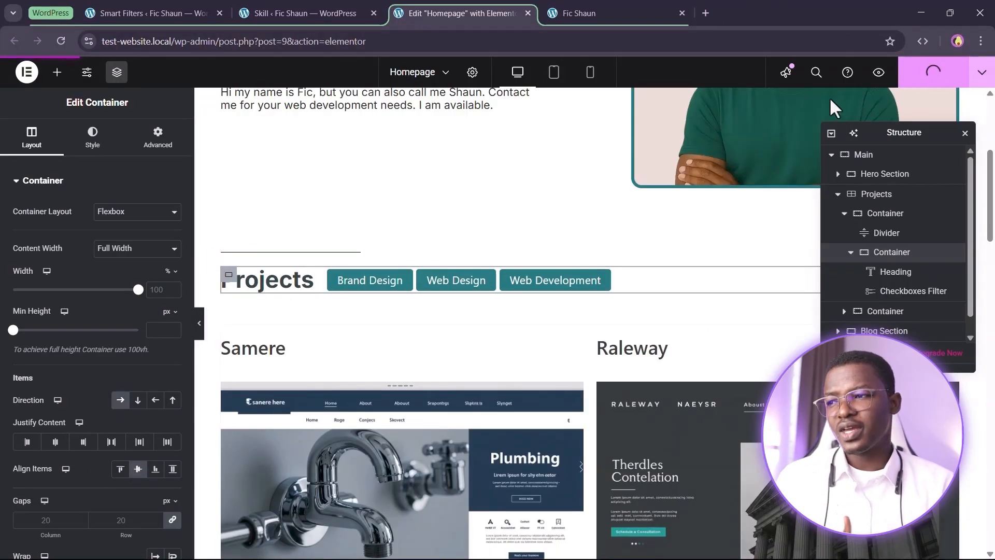
{"action": "left_click", "coordinate": [599, 12]}
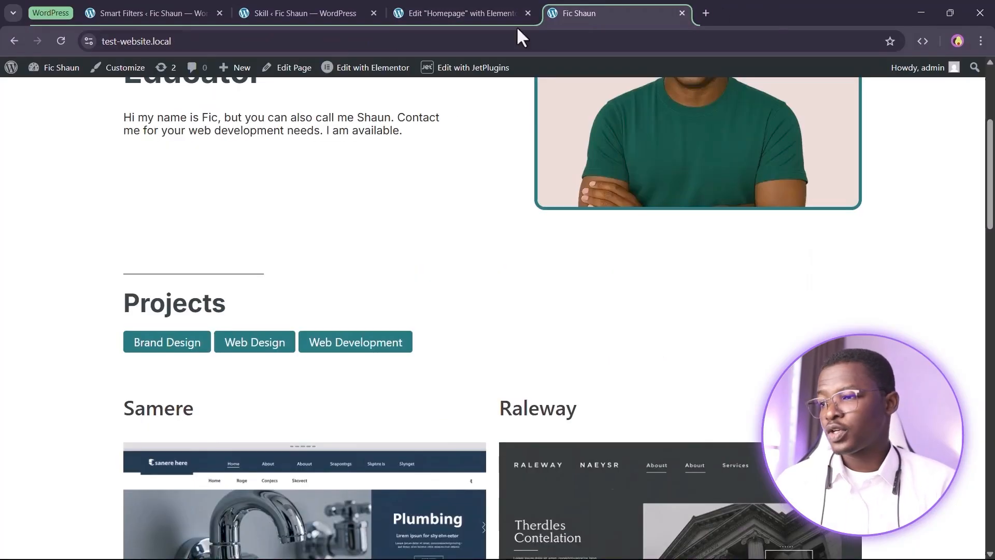
{"action": "left_click", "coordinate": [60, 41]}
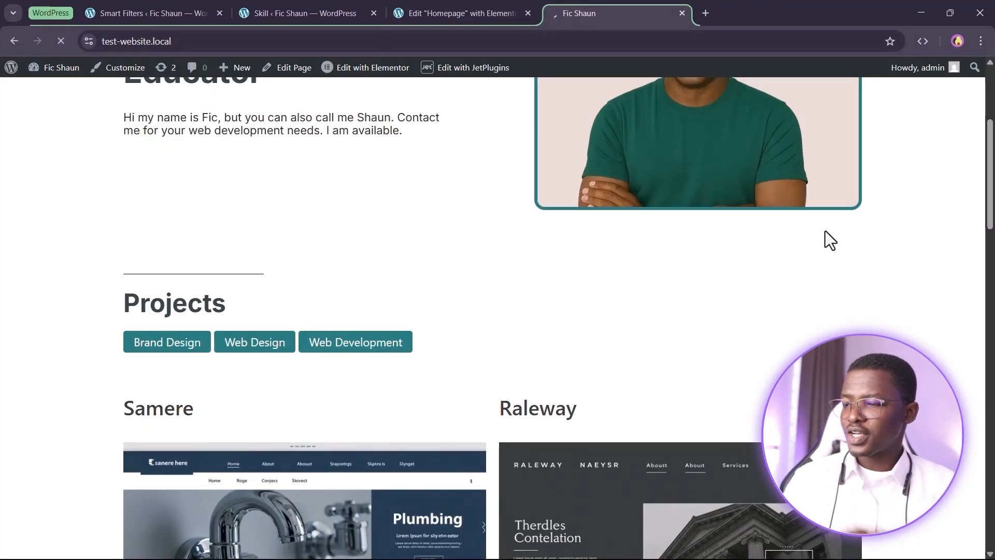
{"action": "scroll", "coordinate": [892, 228], "scroll_direction": "down", "scroll_amount": 2}
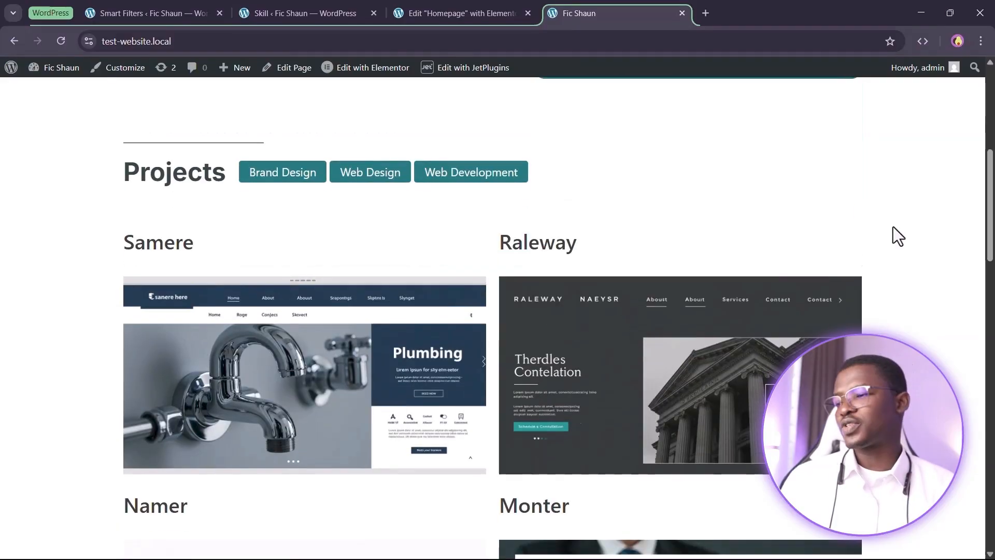
{"action": "scroll", "coordinate": [872, 193], "scroll_direction": "down", "scroll_amount": 9}
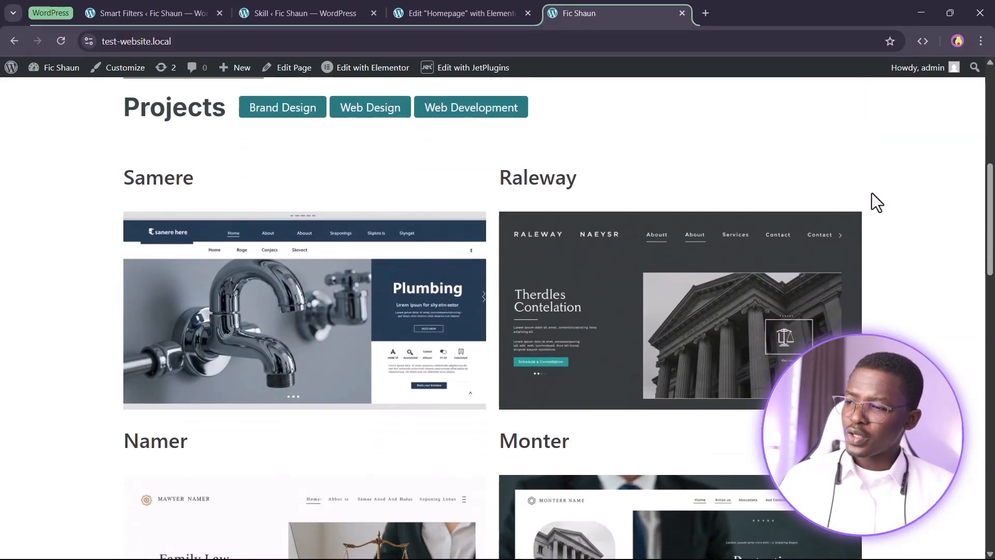
Examine the unfiltered Projects and Blog sections on the live homepage.
{"action": "scroll", "coordinate": [862, 236], "scroll_direction": "down", "scroll_amount": 4}
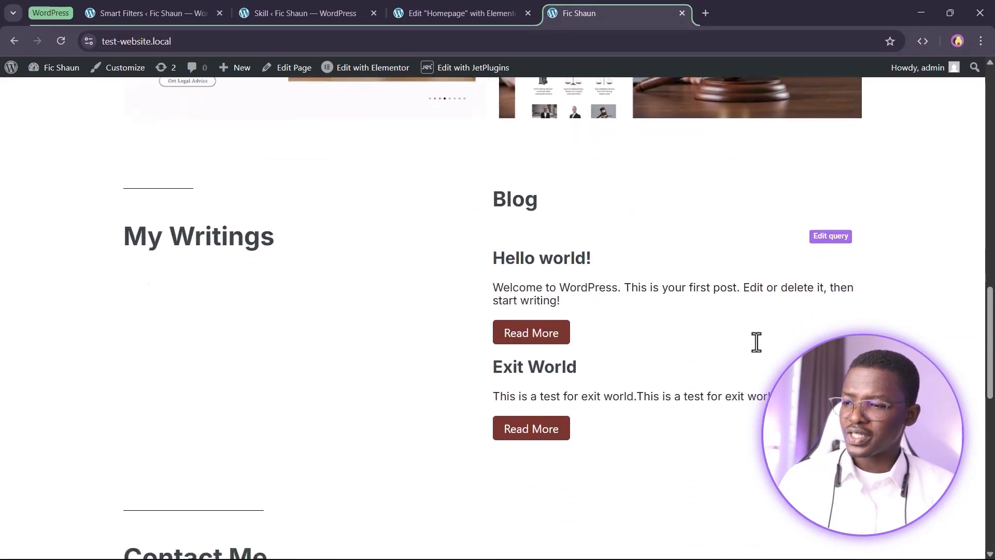
{"action": "scroll", "coordinate": [612, 317], "scroll_direction": "up", "scroll_amount": 12}
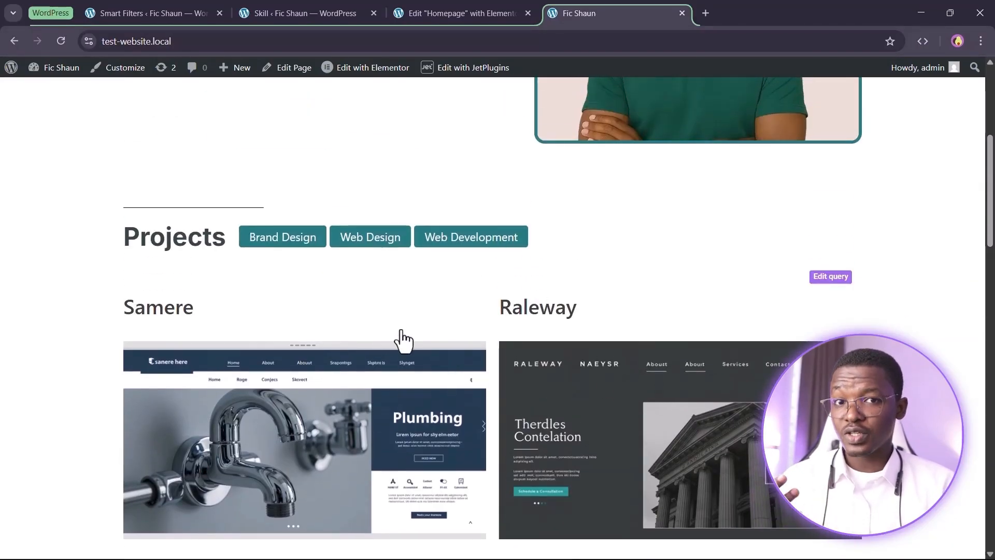
{"action": "scroll", "coordinate": [405, 337], "scroll_direction": "down", "scroll_amount": 7}
{"action": "scroll", "coordinate": [738, 429], "scroll_direction": "down", "scroll_amount": 6}
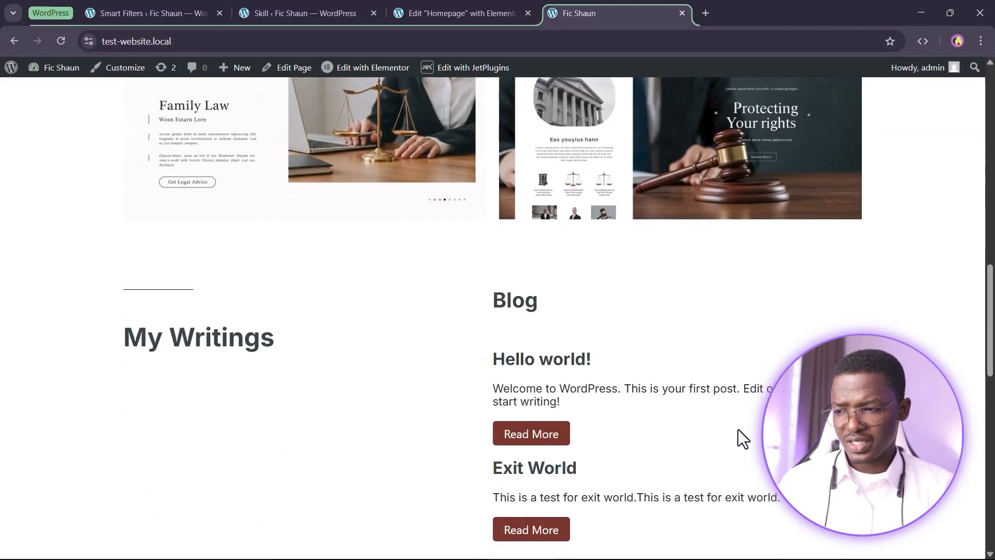
{"action": "scroll", "coordinate": [757, 424], "scroll_direction": "up", "scroll_amount": 11}
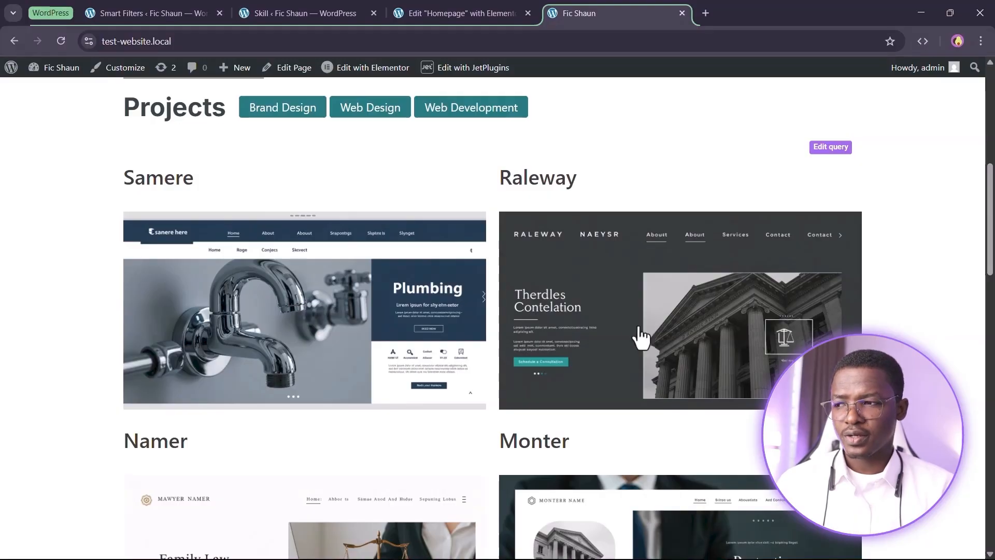
Filter the live homepage by Web Design and compare how the Projects and Blog sections respond.
{"action": "left_click", "coordinate": [357, 111]}
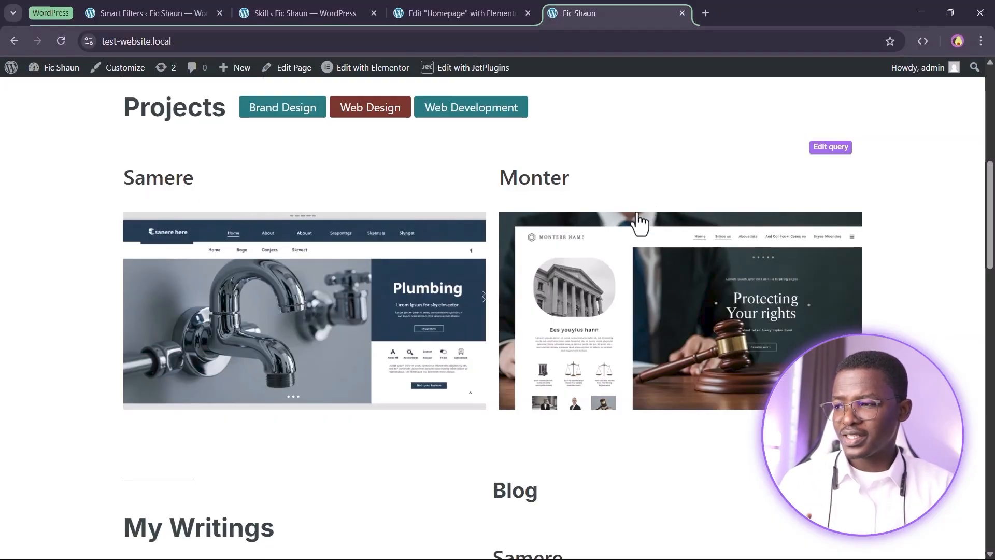
{"action": "scroll", "coordinate": [639, 221], "scroll_direction": "down", "scroll_amount": 5}
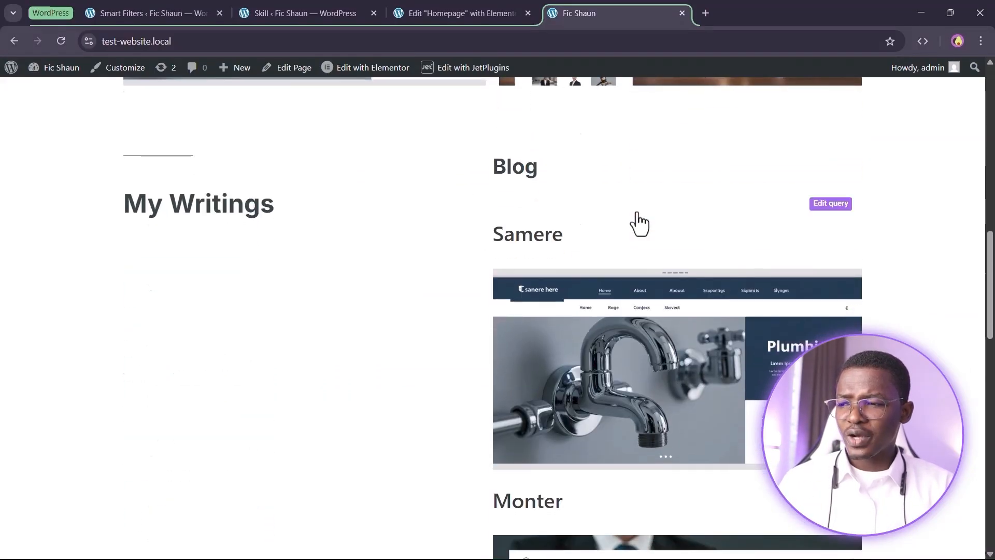
{"action": "scroll", "coordinate": [510, 172], "scroll_direction": "down", "scroll_amount": 2}
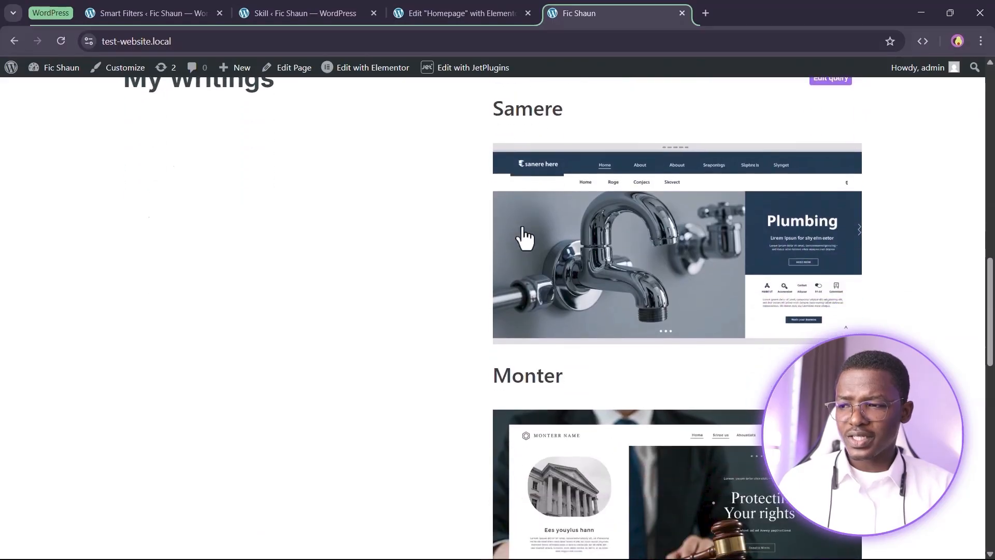
{"action": "scroll", "coordinate": [602, 443], "scroll_direction": "down", "scroll_amount": 1}
{"action": "scroll", "coordinate": [622, 389], "scroll_direction": "down", "scroll_amount": 1}
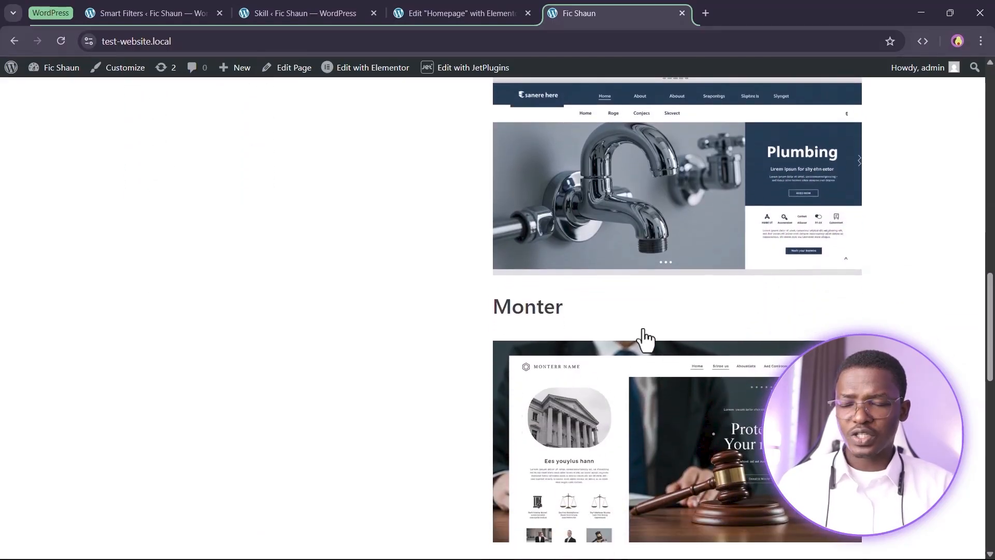
{"action": "scroll", "coordinate": [638, 338], "scroll_direction": "up", "scroll_amount": 3}
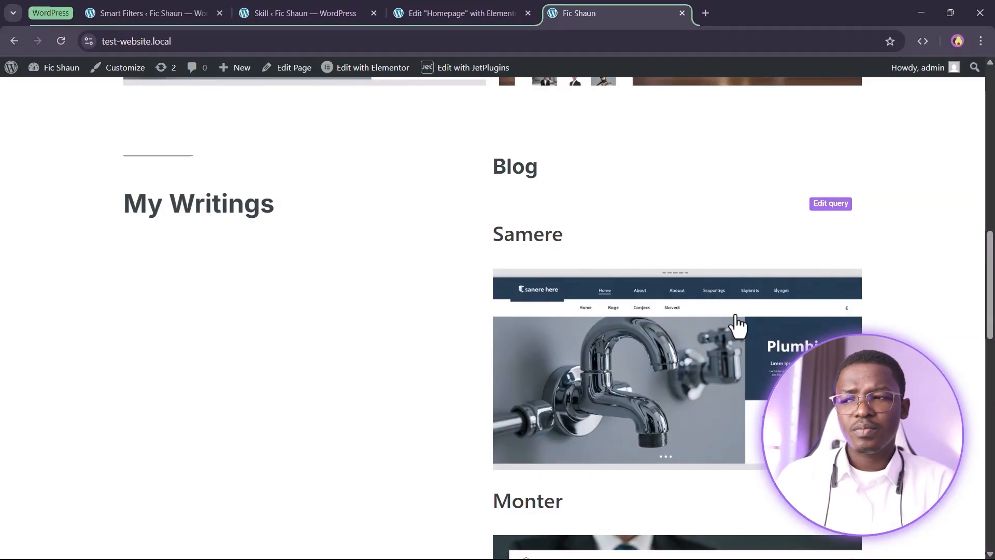
{"action": "scroll", "coordinate": [762, 298], "scroll_direction": "up", "scroll_amount": 4}
{"action": "scroll", "coordinate": [643, 259], "scroll_direction": "down", "scroll_amount": 3}
{"action": "scroll", "coordinate": [631, 303], "scroll_direction": "down", "scroll_amount": 3}
{"action": "scroll", "coordinate": [536, 278], "scroll_direction": "up", "scroll_amount": 2}
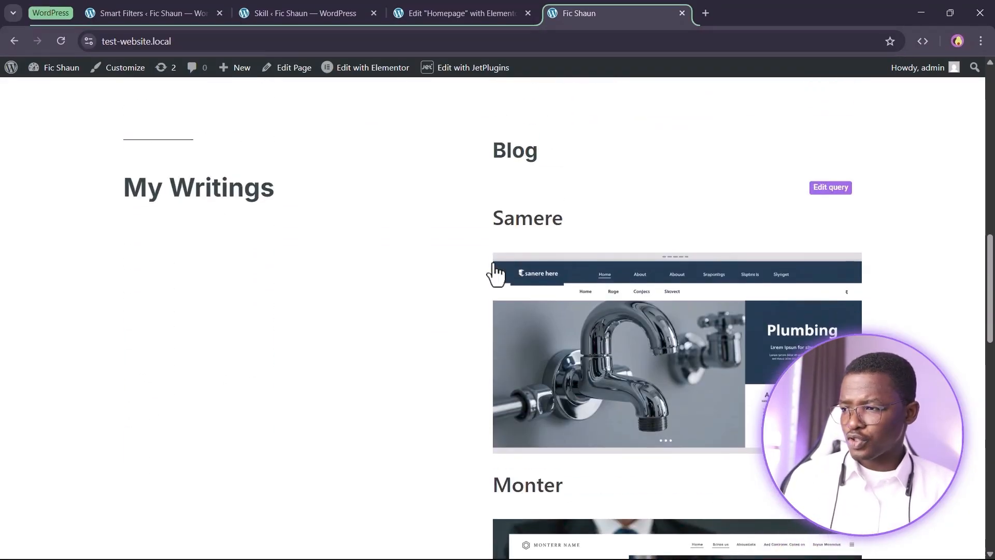
{"action": "scroll", "coordinate": [649, 383], "scroll_direction": "up", "scroll_amount": 8}
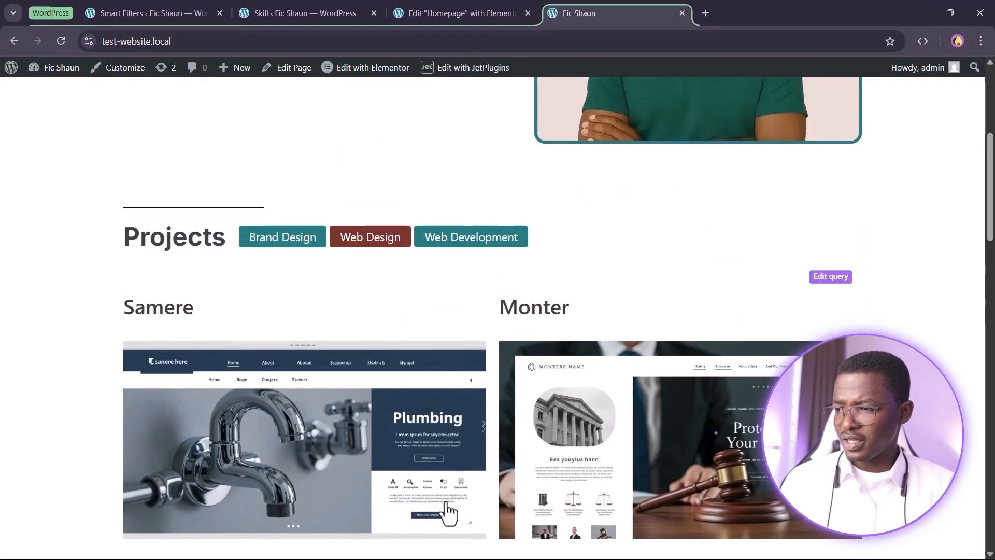
{"action": "scroll", "coordinate": [694, 353], "scroll_direction": "down", "scroll_amount": 8}
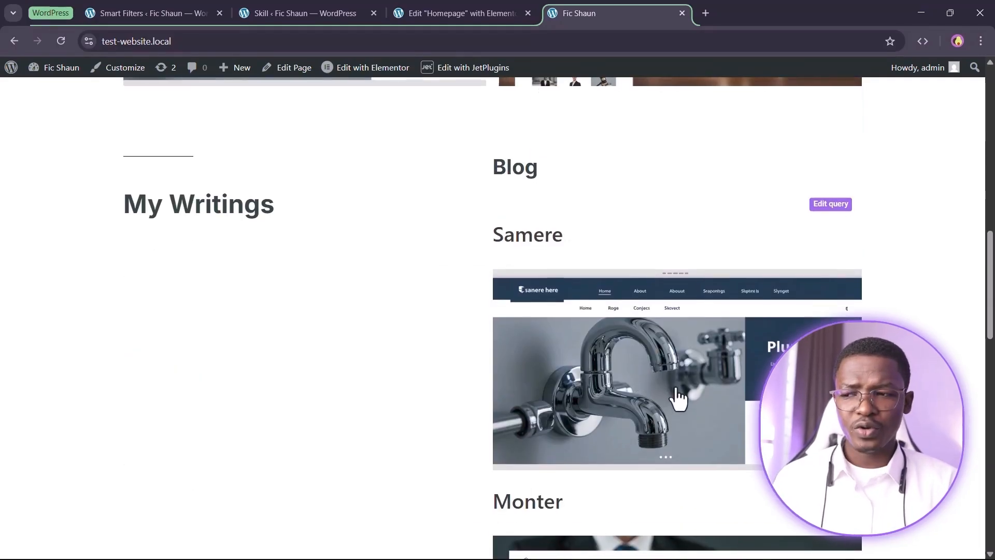
{"action": "scroll", "coordinate": [674, 404], "scroll_direction": "up", "scroll_amount": 6}
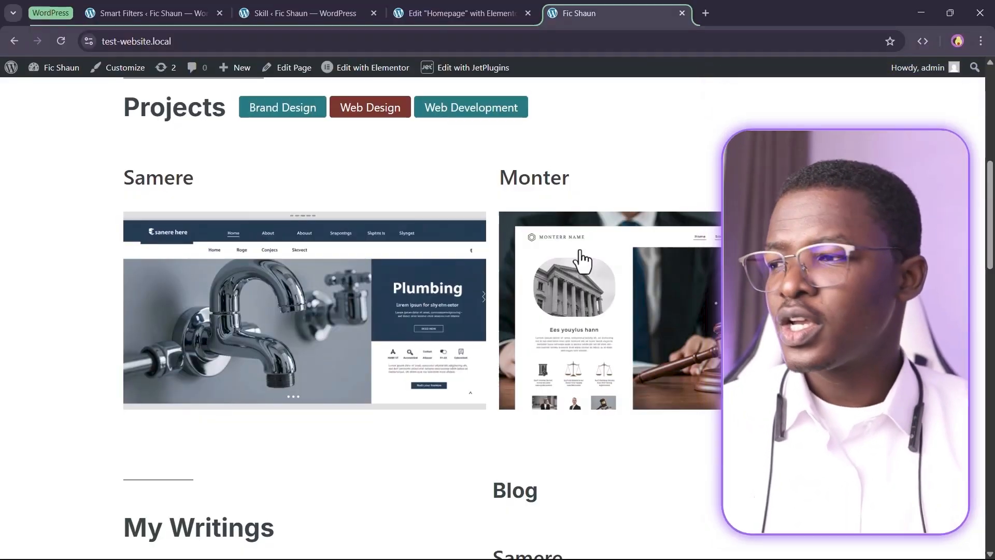
Reload the live homepage to clear the filter and recheck the Projects and Blog listings.
{"action": "left_click", "coordinate": [61, 40]}
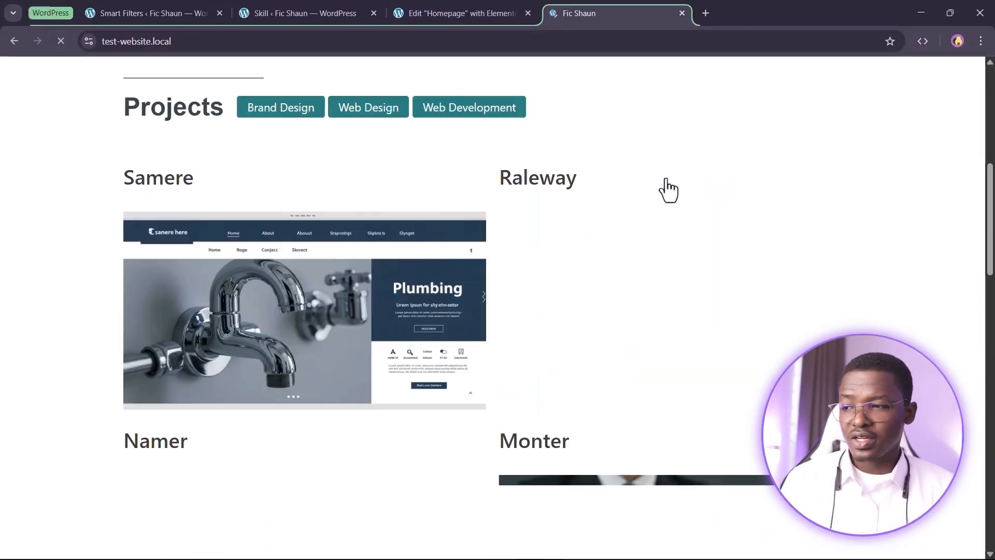
{"action": "scroll", "coordinate": [622, 207], "scroll_direction": "up", "scroll_amount": 2}
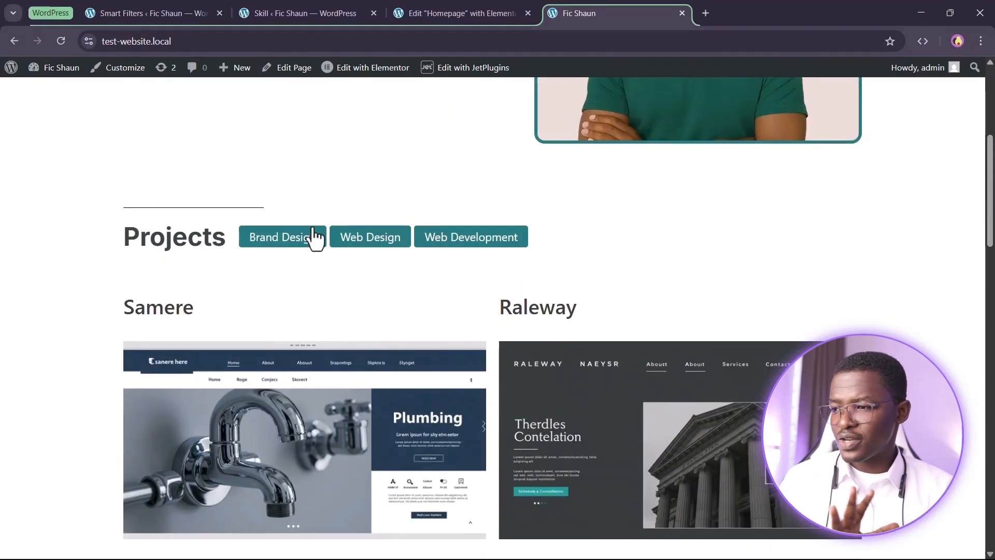
{"action": "scroll", "coordinate": [539, 238], "scroll_direction": "down", "scroll_amount": 5}
{"action": "scroll", "coordinate": [570, 368], "scroll_direction": "down", "scroll_amount": 8}
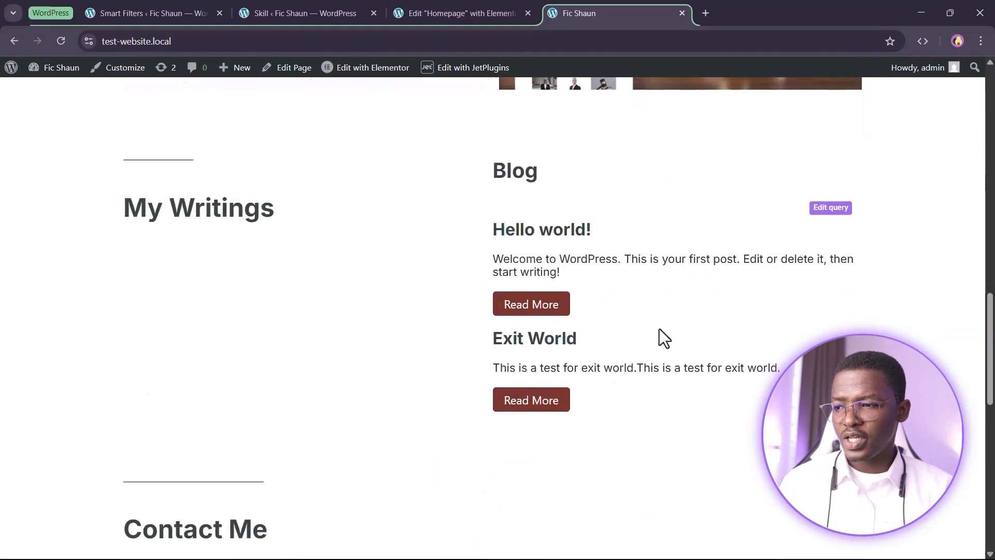
{"action": "scroll", "coordinate": [577, 313], "scroll_direction": "up", "scroll_amount": 10}
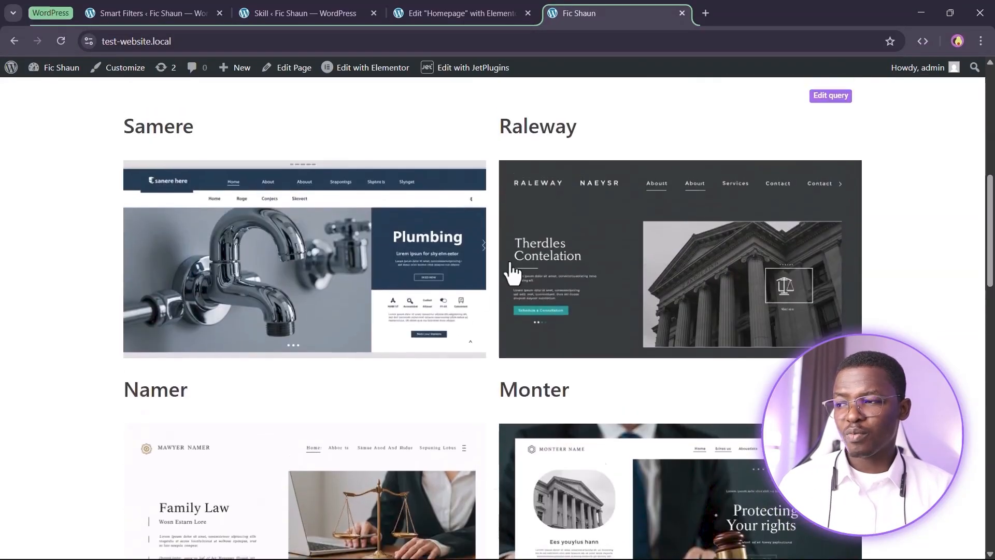
{"action": "scroll", "coordinate": [611, 232], "scroll_direction": "up", "scroll_amount": 1}
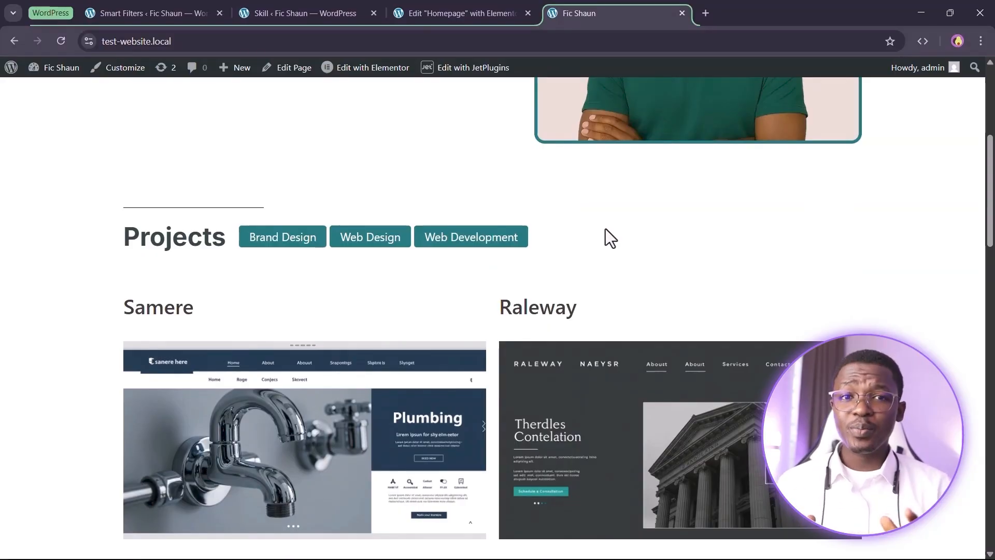
Back in the Homepage editor, give the Projects Listing Grid the CSS ID projectlisting and copy that ID.
{"action": "left_click", "coordinate": [461, 12]}
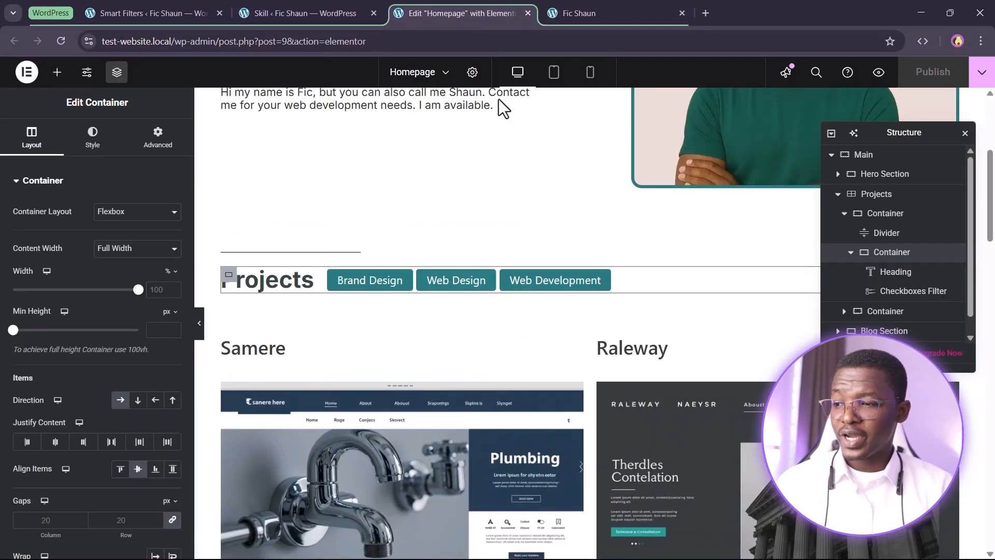
{"action": "scroll", "coordinate": [412, 342], "scroll_direction": "down", "scroll_amount": 5}
{"action": "scroll", "coordinate": [430, 347], "scroll_direction": "up", "scroll_amount": 3}
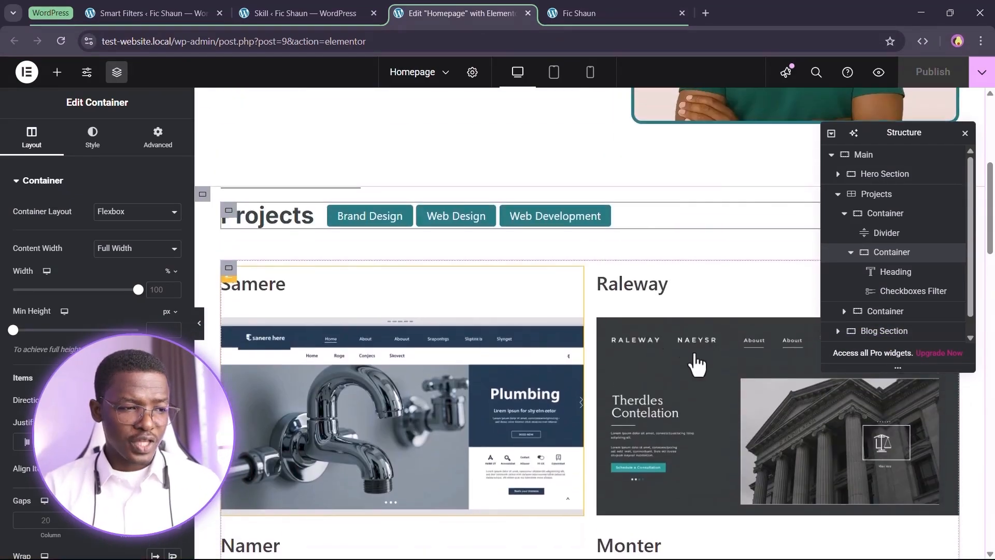
{"action": "scroll", "coordinate": [736, 352], "scroll_direction": "up", "scroll_amount": 1}
{"action": "left_click", "coordinate": [697, 377]}
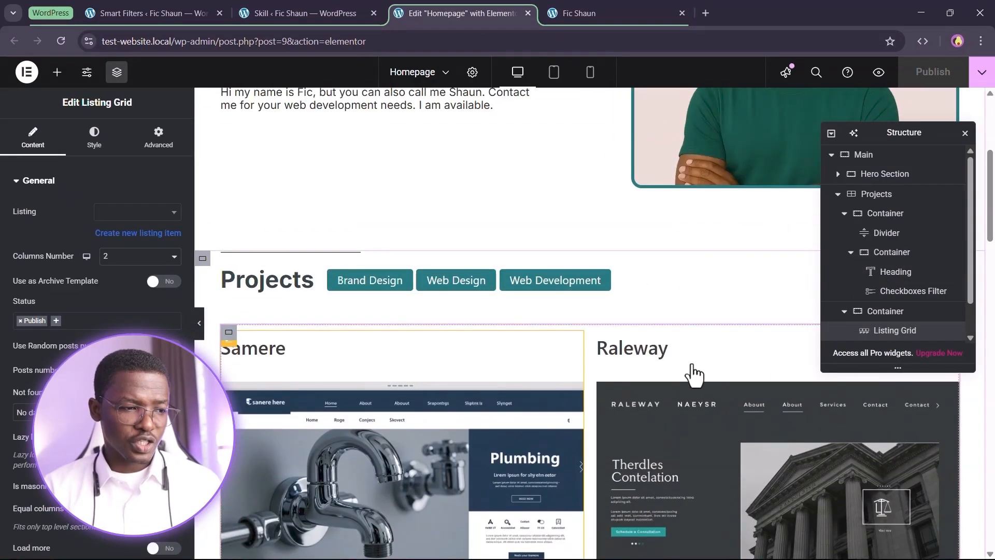
{"action": "scroll", "coordinate": [482, 402], "scroll_direction": "down", "scroll_amount": 3}
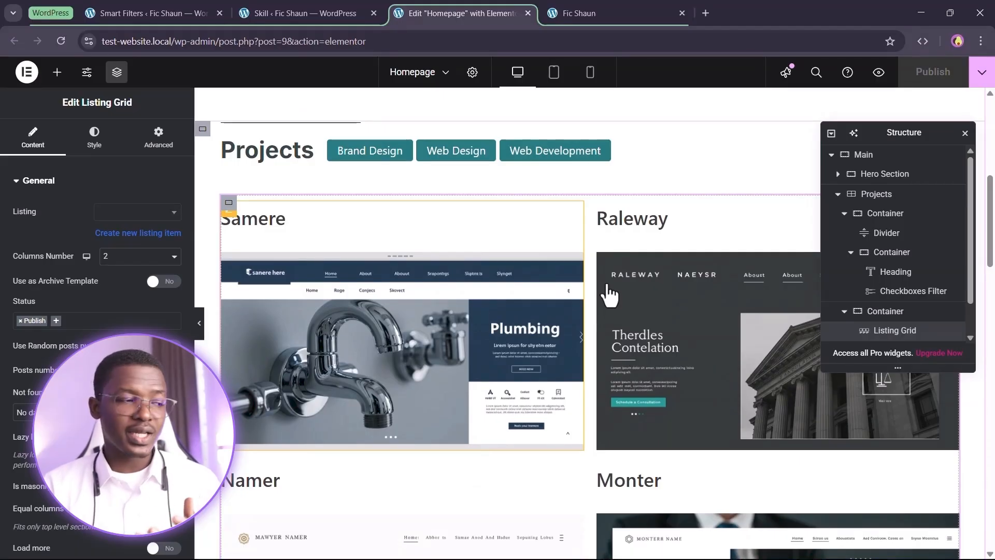
{"action": "left_click", "coordinate": [170, 149]}
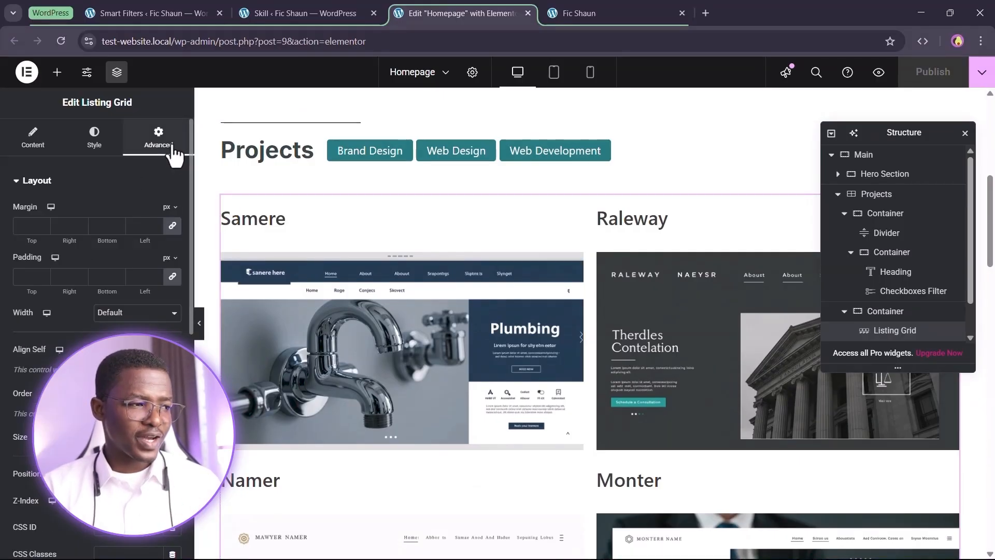
{"action": "scroll", "coordinate": [108, 245], "scroll_direction": "down", "scroll_amount": 3}
{"action": "scroll", "coordinate": [93, 290], "scroll_direction": "down", "scroll_amount": 2}
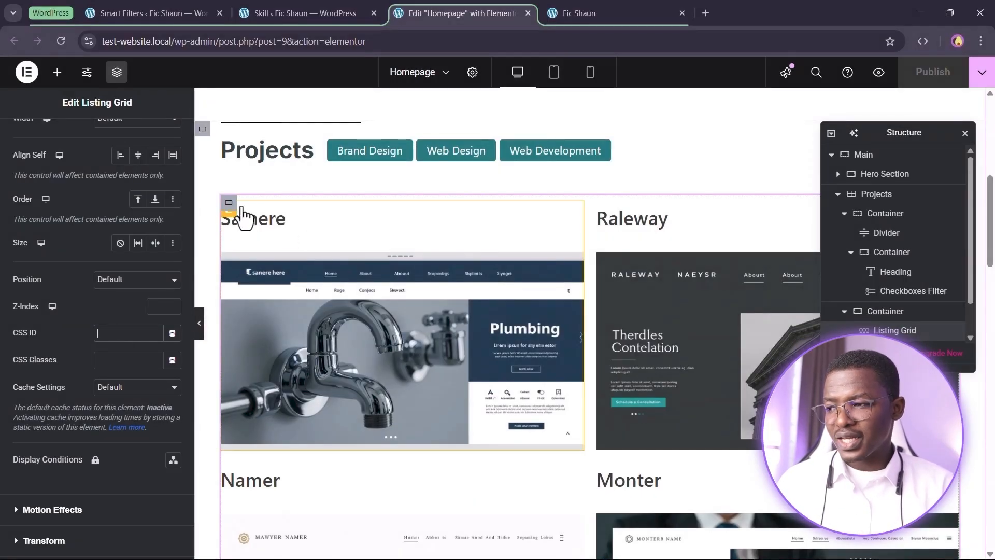
{"action": "left_click", "coordinate": [100, 334]}
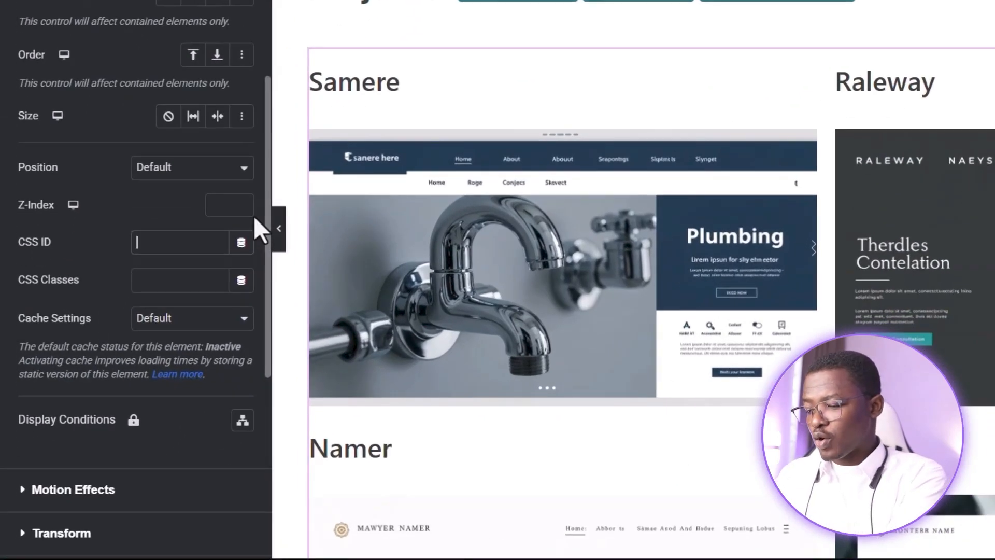
{"action": "type", "text": "projectlisting"}
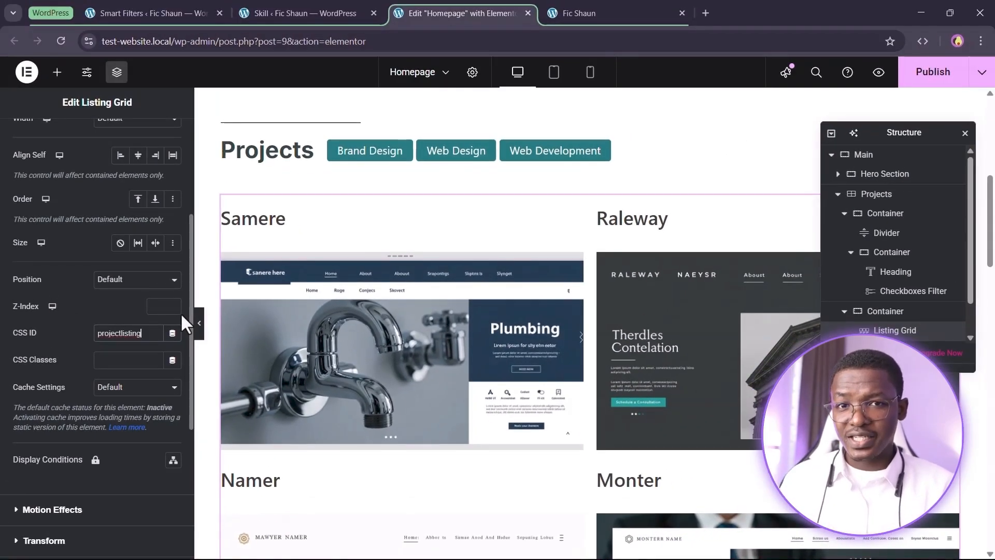
{"action": "key", "text": "ctrl+a"}
{"action": "key", "text": "ctrl+c"}
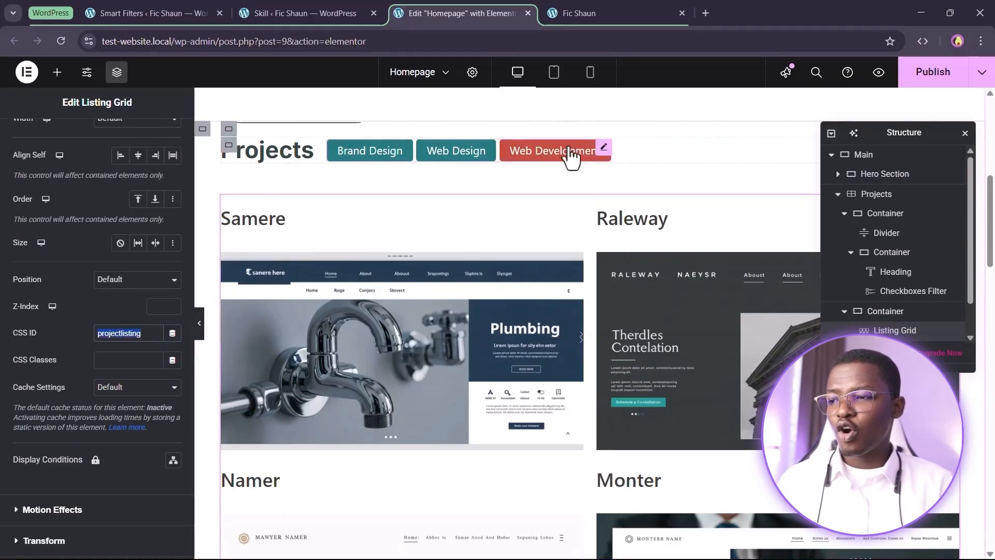
Paste projectlisting as the Query ID of the Checkboxes Filter beside the Projects heading.
{"action": "left_click", "coordinate": [604, 149]}
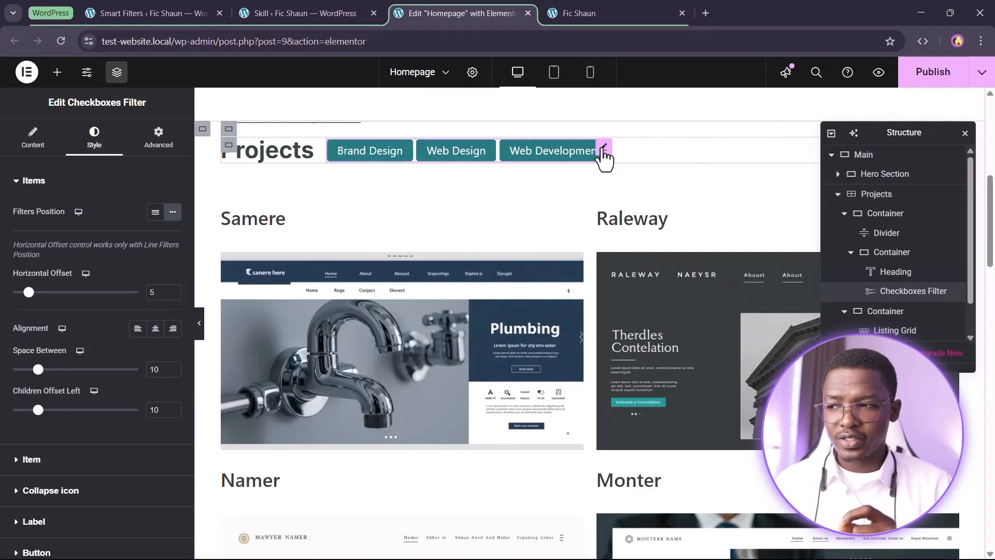
{"action": "left_click", "coordinate": [19, 138]}
{"action": "left_click", "coordinate": [39, 357]}
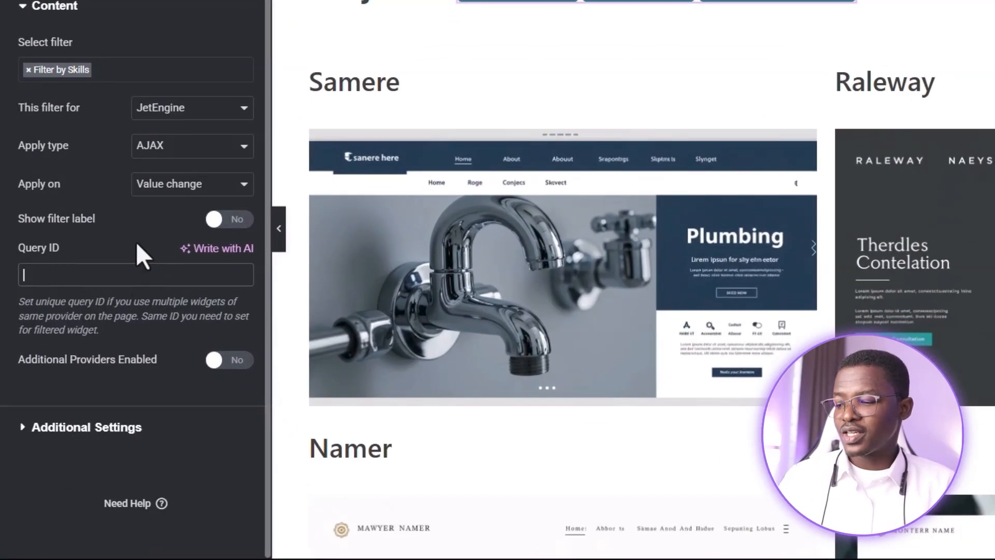
{"action": "key", "text": "ctrl+v"}
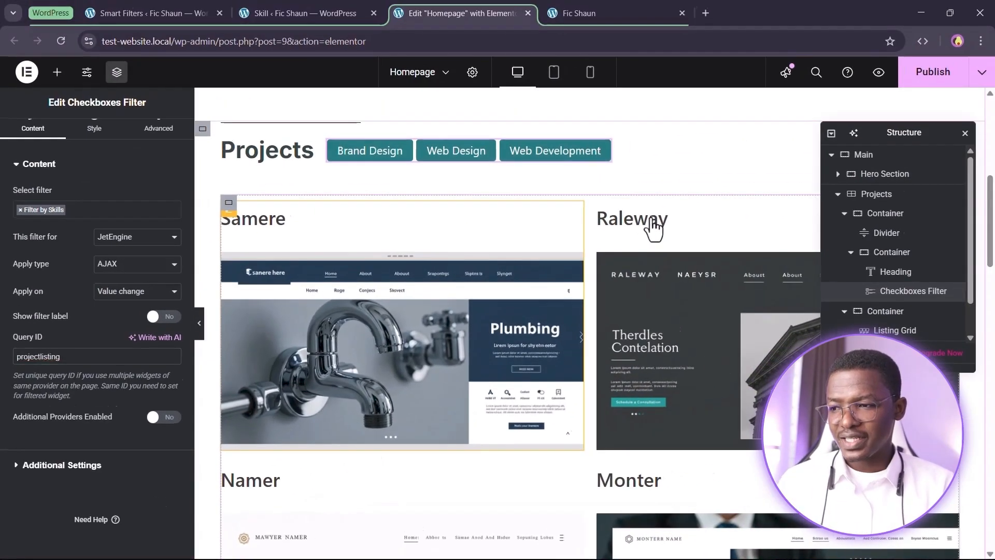
Enable a custom query on the Projects Listing Grid, choose Query of all Projects on the Site, and publish the page.
{"action": "left_click", "coordinate": [831, 106]}
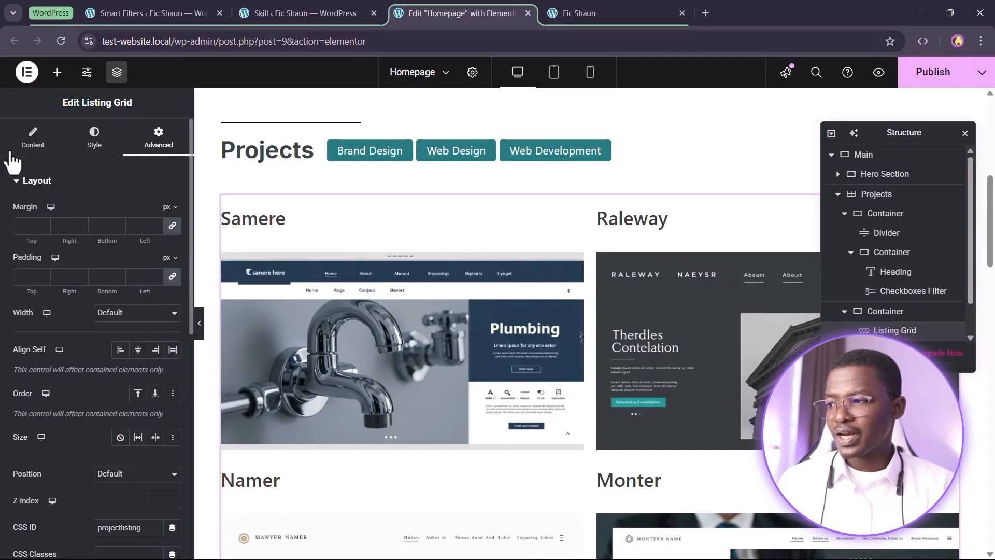
{"action": "left_click", "coordinate": [31, 138]}
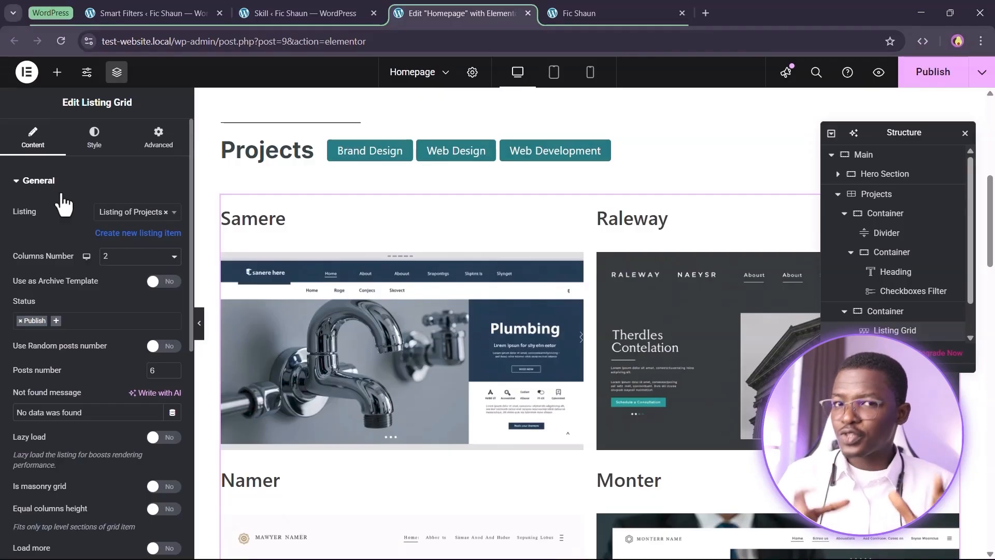
{"action": "scroll", "coordinate": [49, 217], "scroll_direction": "down", "scroll_amount": 4}
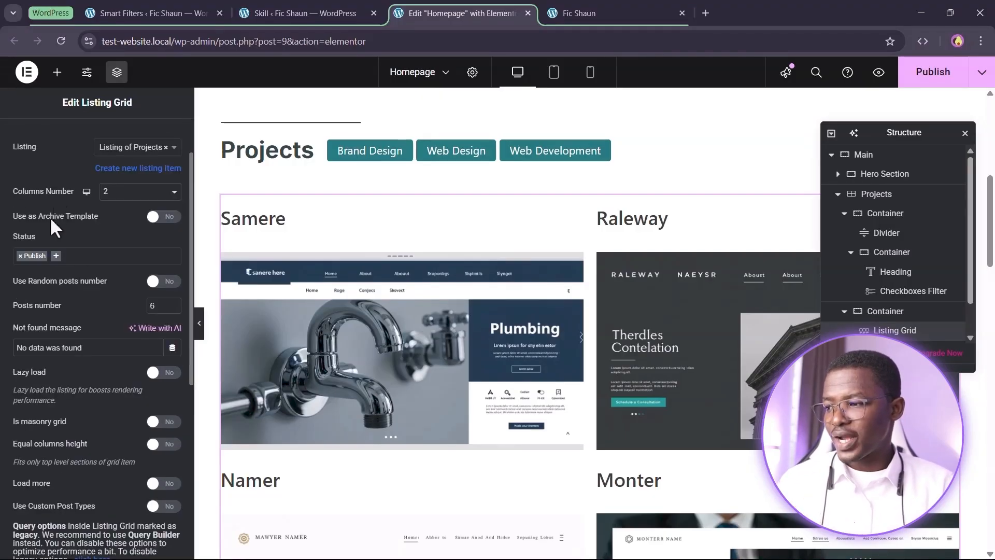
{"action": "scroll", "coordinate": [46, 321], "scroll_direction": "down", "scroll_amount": 3}
{"action": "left_click", "coordinate": [52, 348]}
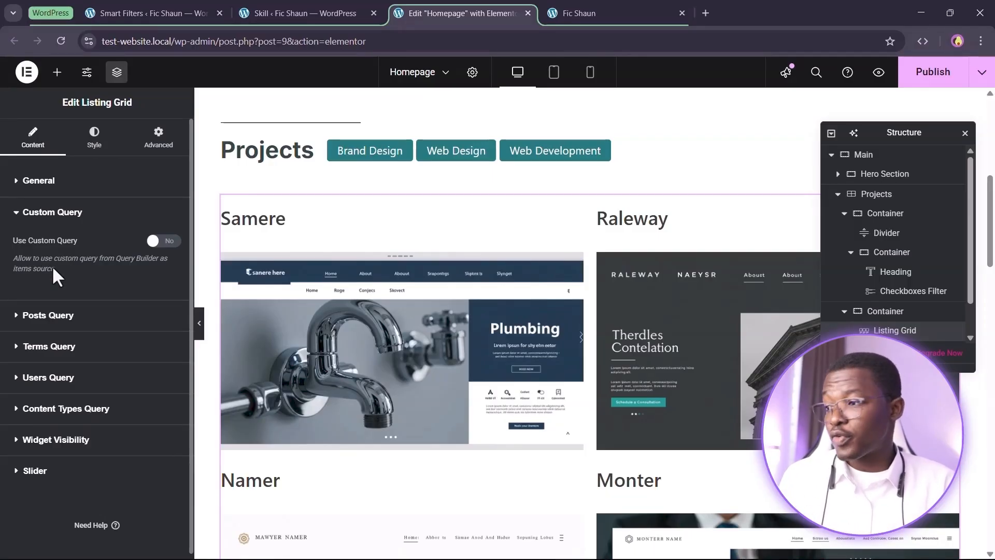
{"action": "left_click", "coordinate": [156, 241]}
{"action": "left_click", "coordinate": [97, 294]}
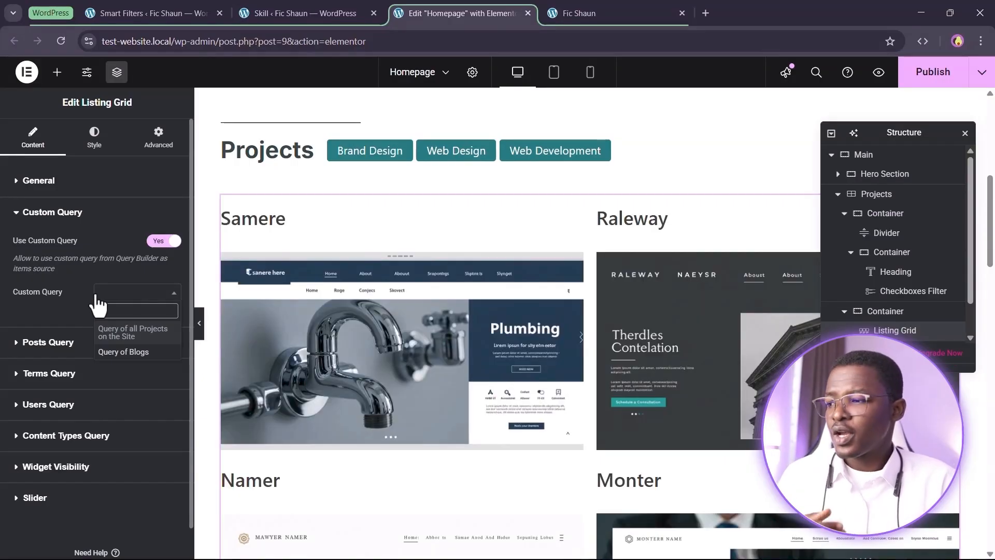
{"action": "left_click", "coordinate": [136, 332]}
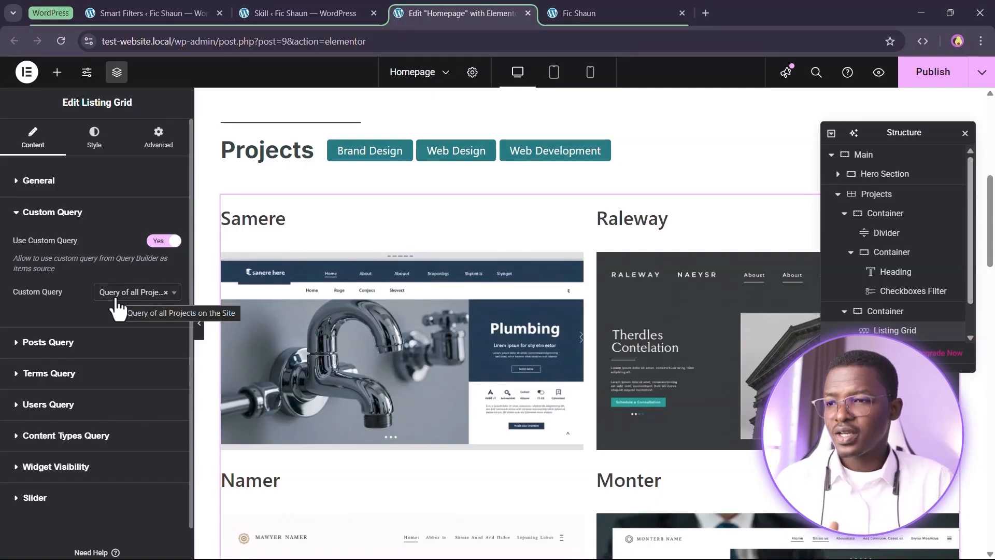
{"action": "left_click", "coordinate": [935, 76]}
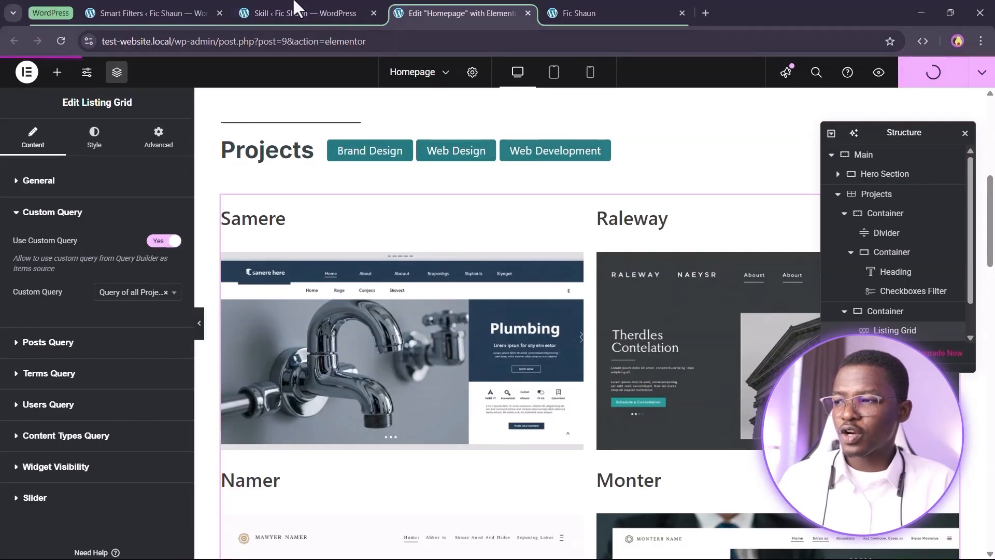
In the WordPress admin's Query Builder, open Query of all Projects on the Site for editing and read its Custom Query ID description.
{"action": "left_click", "coordinate": [284, 13]}
{"action": "scroll", "coordinate": [124, 177], "scroll_direction": "down", "scroll_amount": 1}
{"action": "mouse_move", "coordinate": [57, 250]}
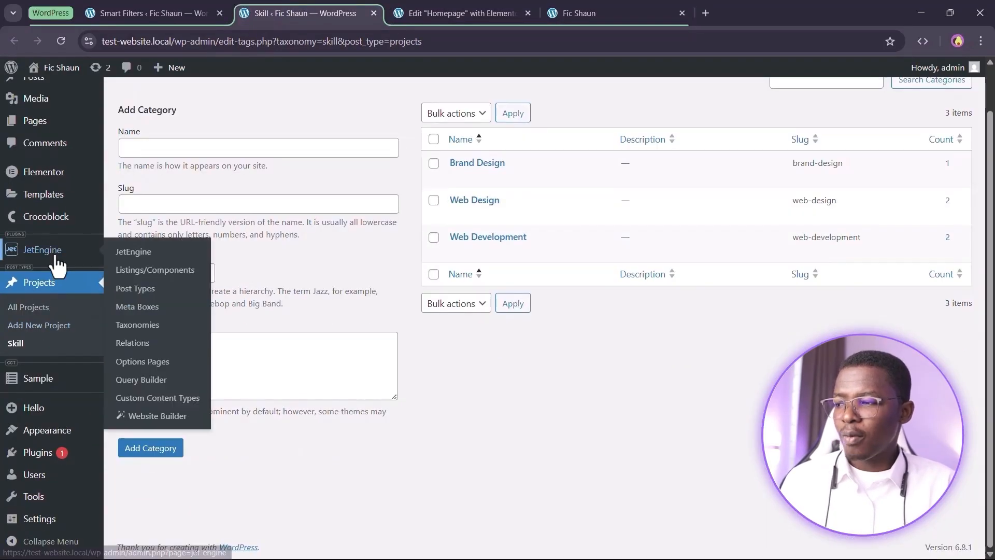
{"action": "left_click", "coordinate": [154, 381]}
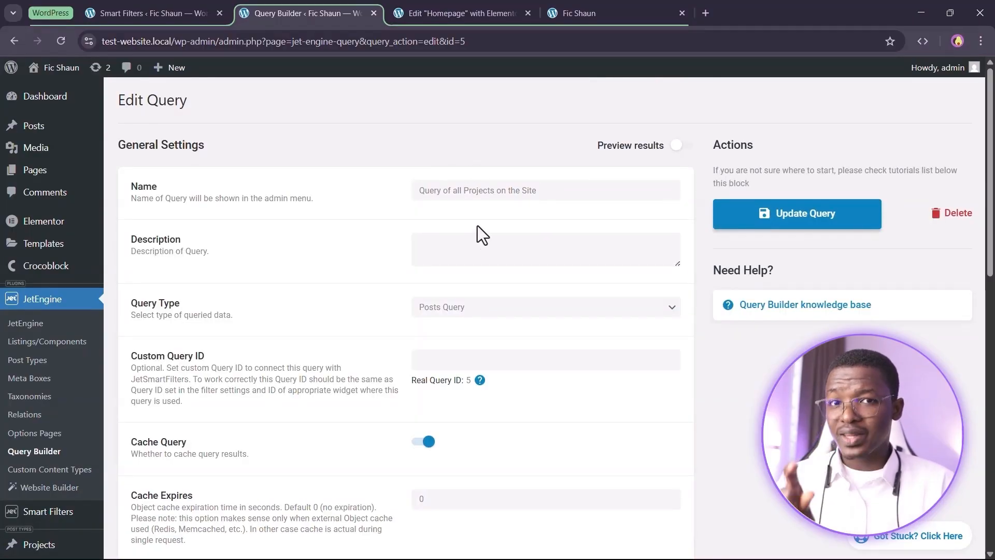
{"action": "scroll", "coordinate": [235, 286], "scroll_direction": "down", "scroll_amount": 1}
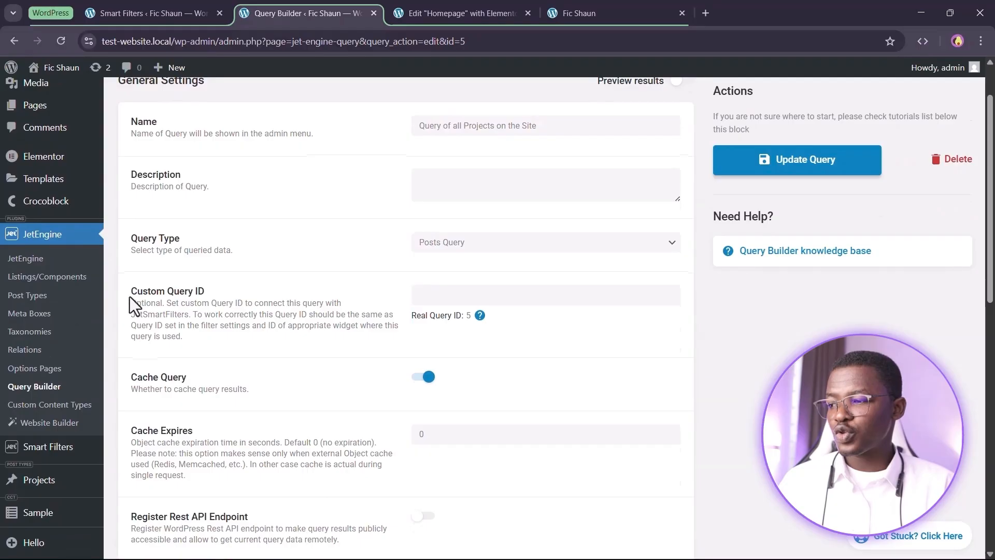
{"action": "left_click_drag", "start_coordinate": [132, 291], "coordinate": [313, 314]}
{"action": "left_click", "coordinate": [344, 314]}
{"action": "left_click_drag", "start_coordinate": [155, 325], "coordinate": [250, 329]}
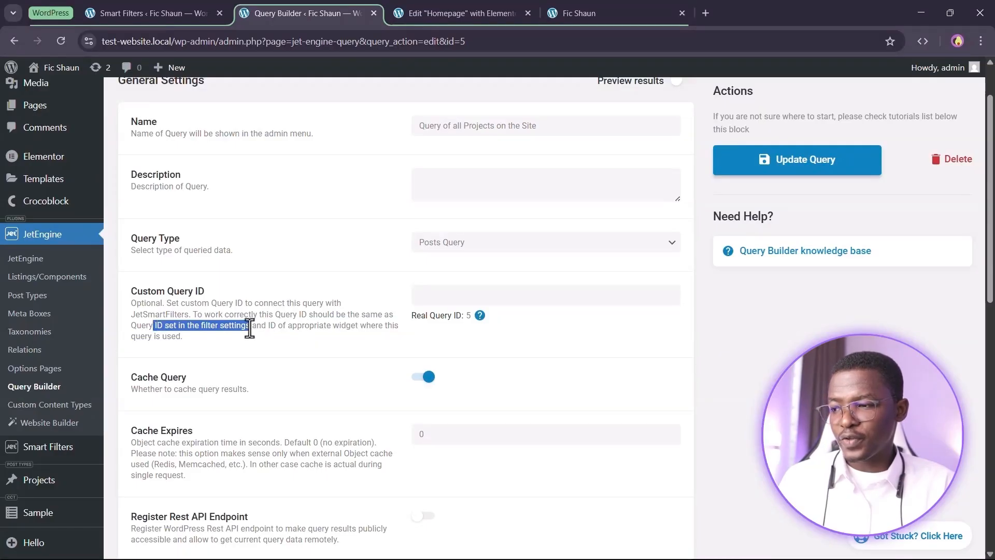
Paste projectlisting as the query's Custom Query ID and update the query.
{"action": "left_click", "coordinate": [465, 292]}
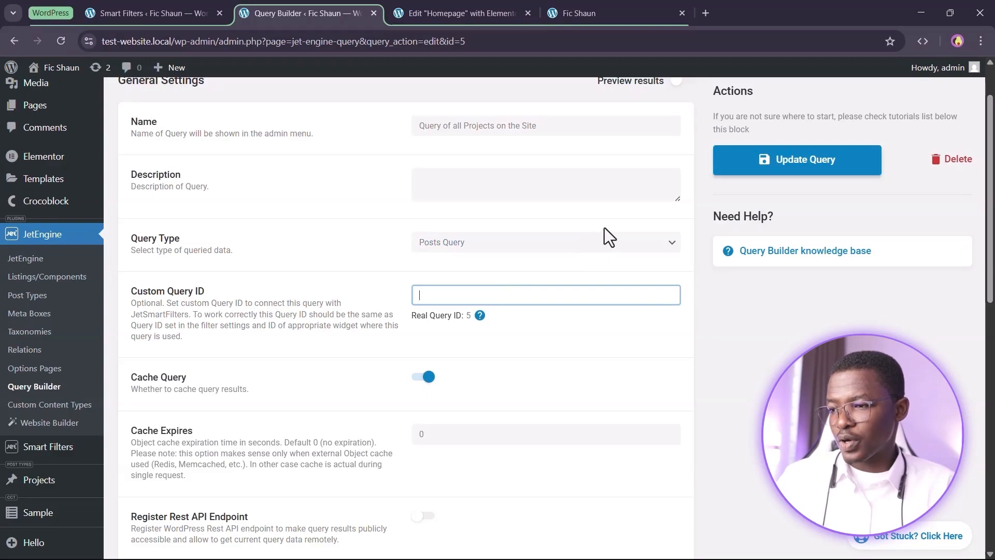
{"action": "key", "text": "ctrl+v"}
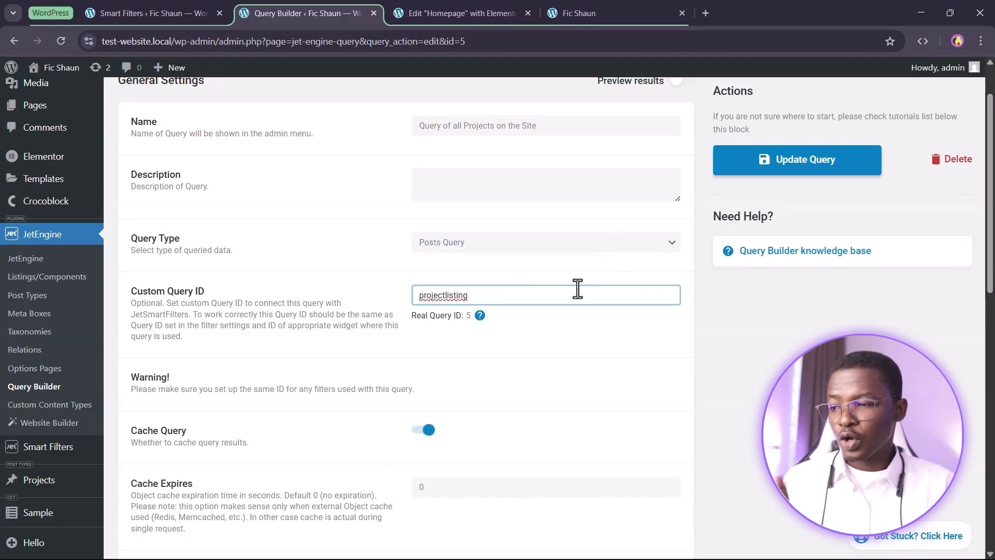
{"action": "left_click", "coordinate": [128, 378]}
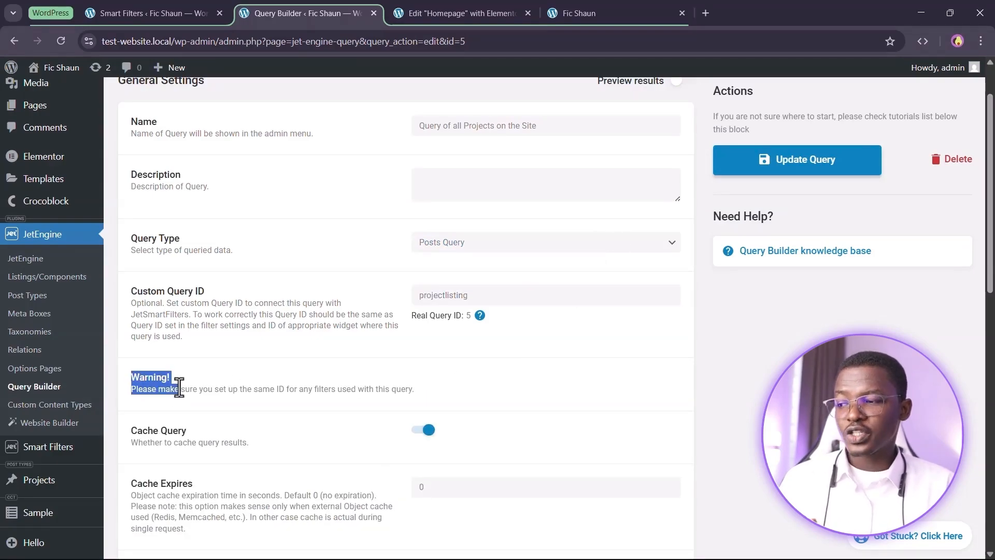
{"action": "left_click_drag", "start_coordinate": [291, 392], "coordinate": [396, 392]}
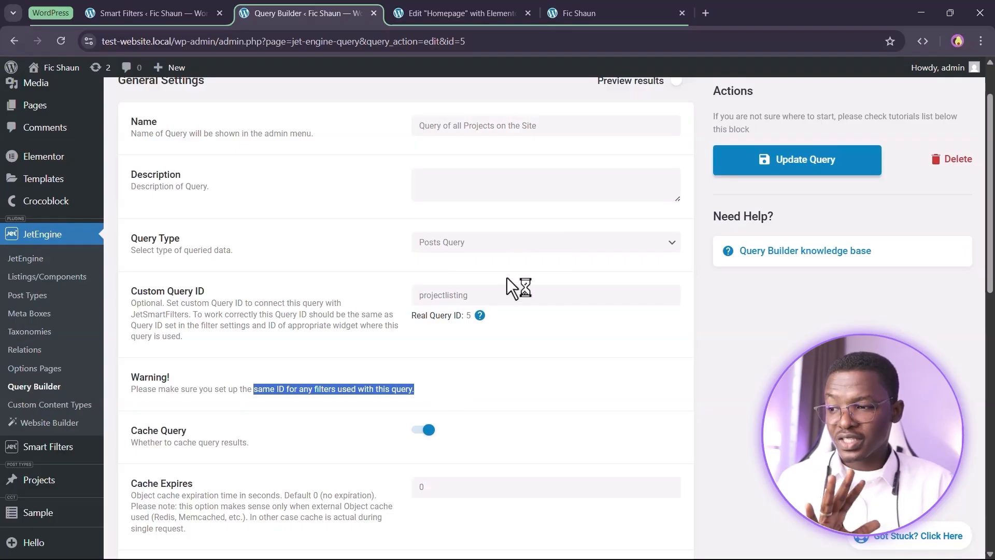
{"action": "double_click", "coordinate": [469, 295]}
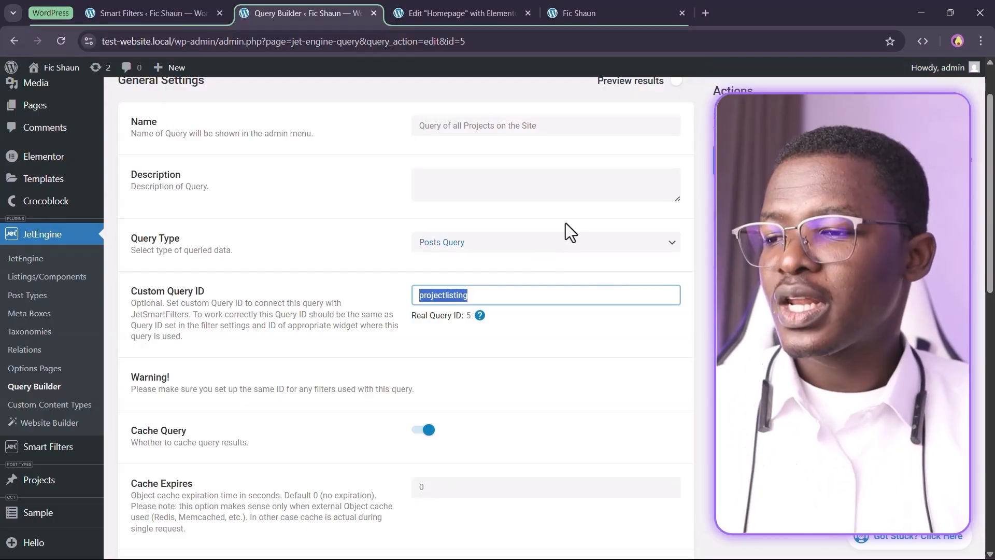
{"action": "left_click", "coordinate": [630, 369]}
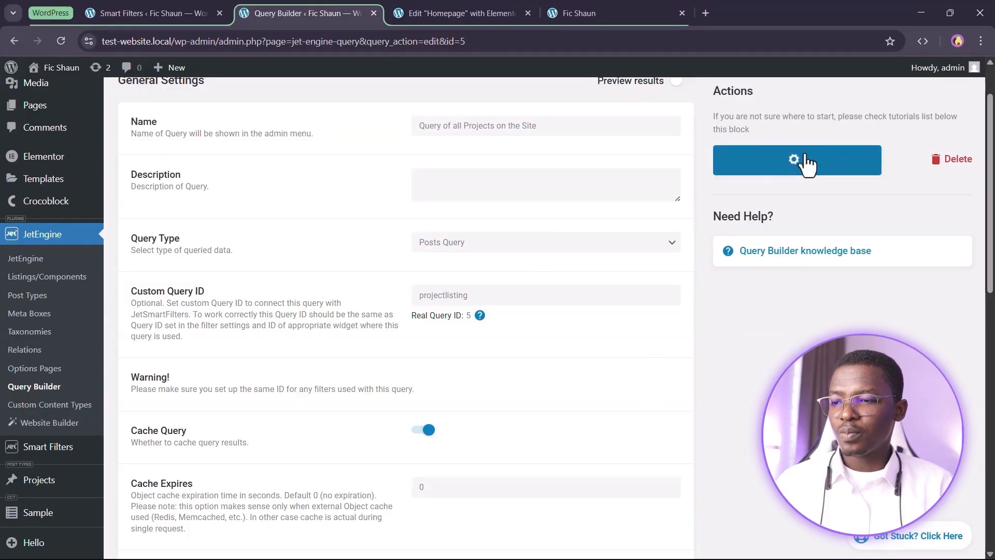
Reload the live homepage, filter Projects by Brand Design, and compare the Projects and Blog sections.
{"action": "left_click", "coordinate": [466, 12]}
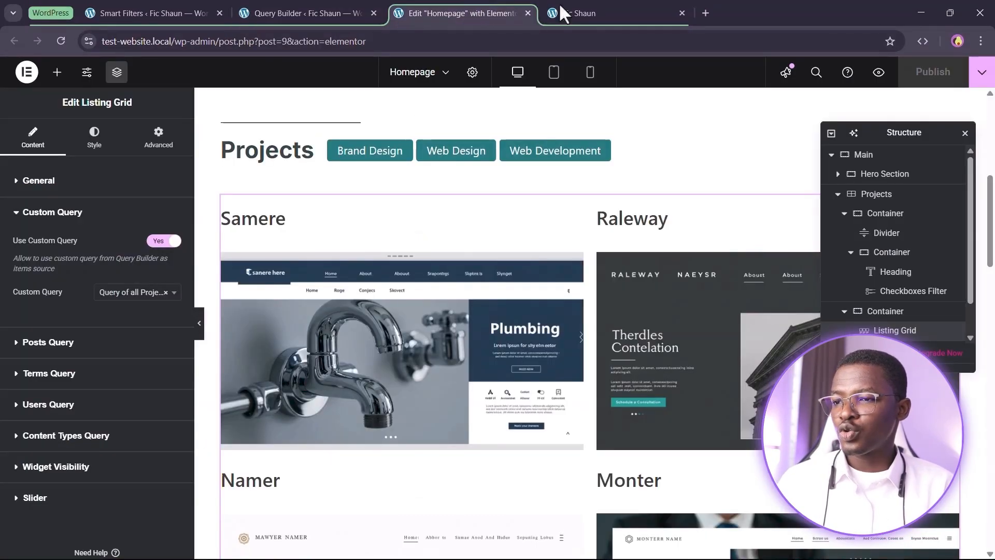
{"action": "left_click", "coordinate": [609, 10]}
{"action": "left_click", "coordinate": [60, 41]}
{"action": "scroll", "coordinate": [893, 292], "scroll_direction": "up", "scroll_amount": 5}
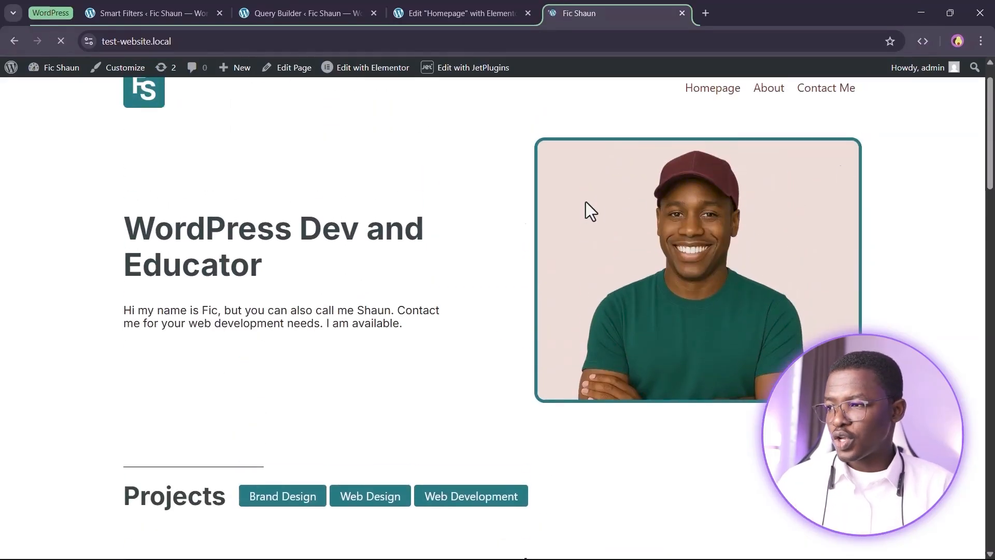
{"action": "scroll", "coordinate": [788, 202], "scroll_direction": "down", "scroll_amount": 5}
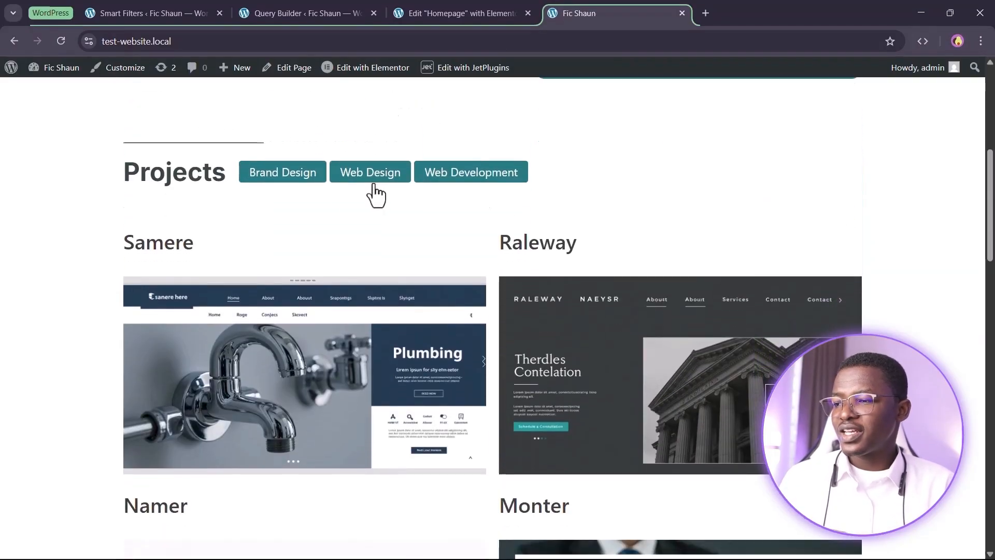
{"action": "left_click", "coordinate": [272, 179]}
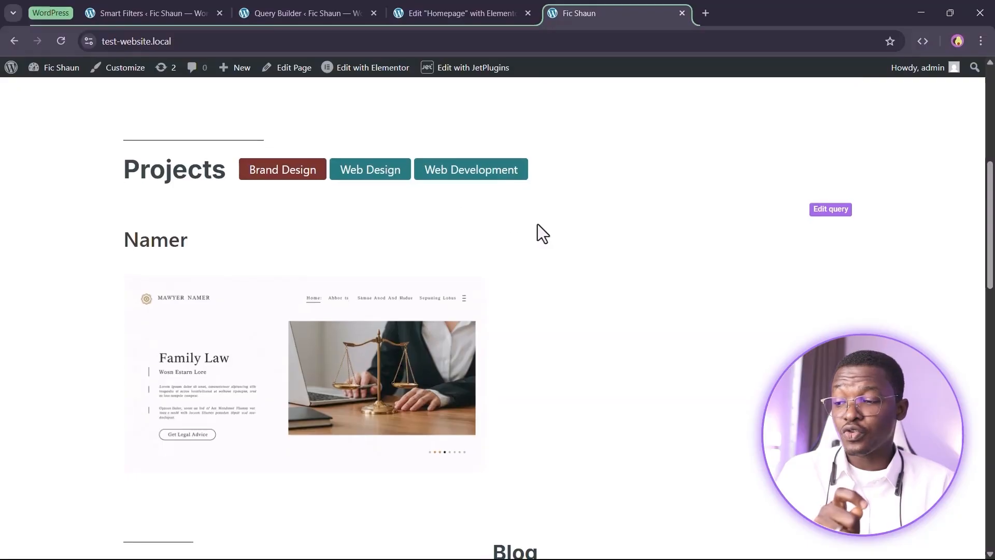
{"action": "scroll", "coordinate": [570, 233], "scroll_direction": "down", "scroll_amount": 8}
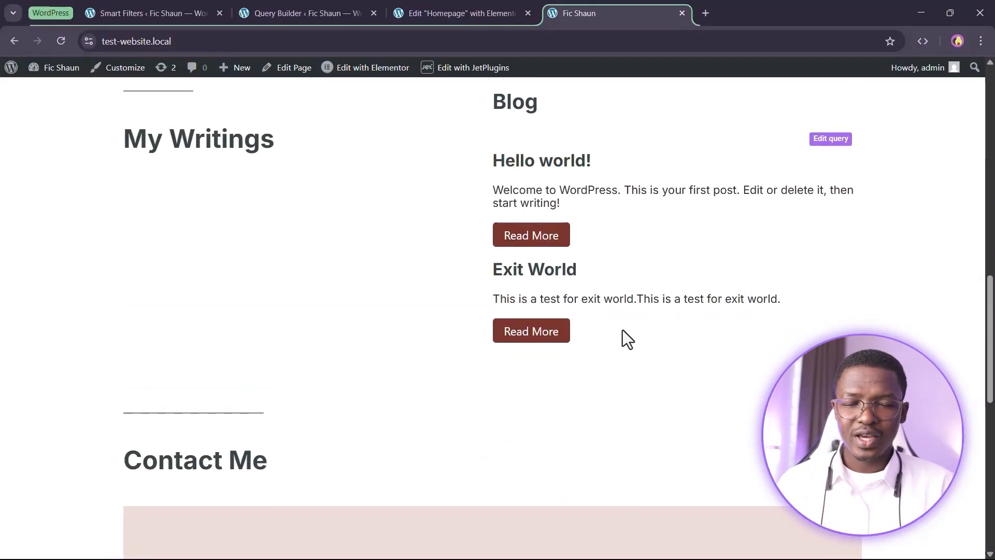
{"action": "scroll", "coordinate": [647, 357], "scroll_direction": "up", "scroll_amount": 4}
{"action": "scroll", "coordinate": [520, 392], "scroll_direction": "down", "scroll_amount": 3}
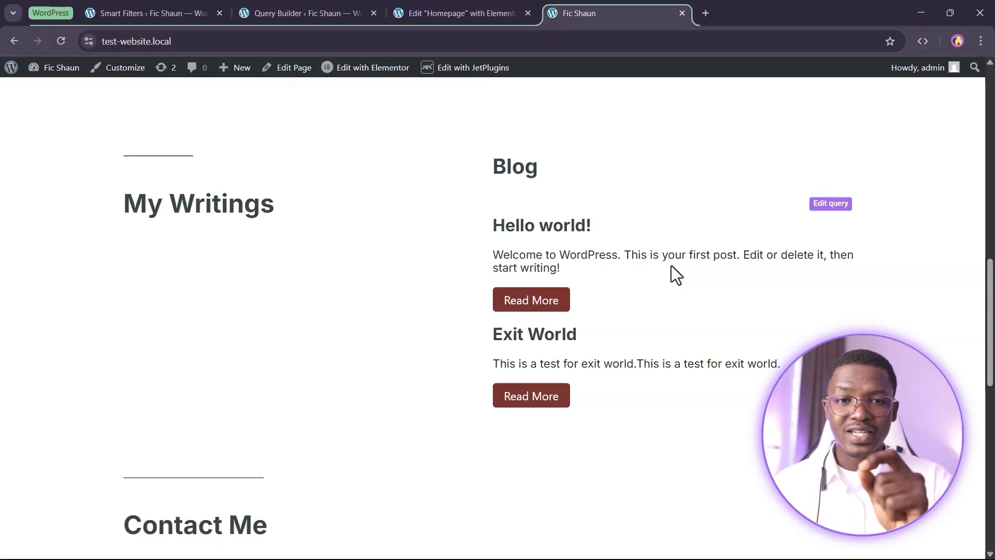
Add Web Design to the active Brand Design filter and check the Projects listing.
{"action": "scroll", "coordinate": [735, 439], "scroll_direction": "up", "scroll_amount": 10}
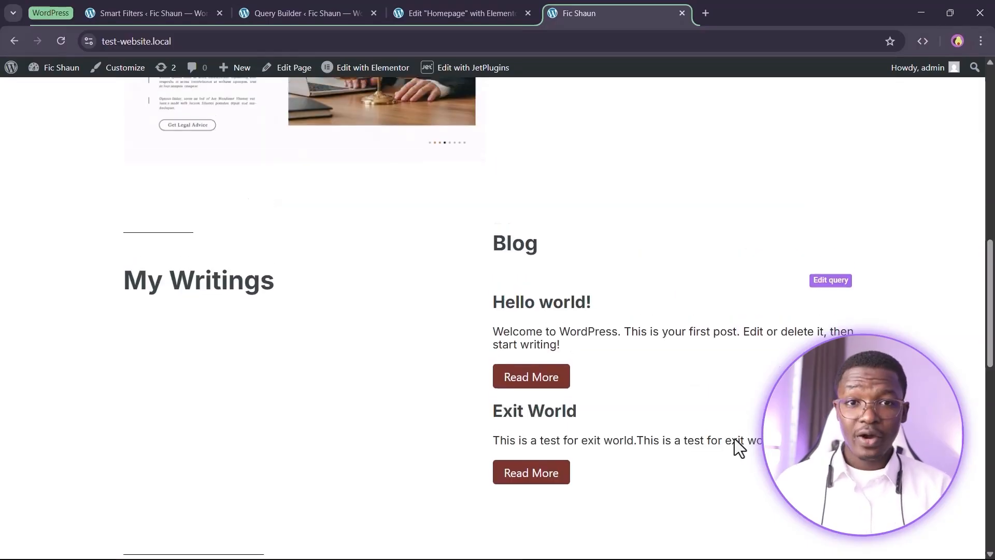
{"action": "scroll", "coordinate": [467, 321], "scroll_direction": "down", "scroll_amount": 2}
{"action": "scroll", "coordinate": [467, 320], "scroll_direction": "down", "scroll_amount": 1}
{"action": "left_click", "coordinate": [378, 176]}
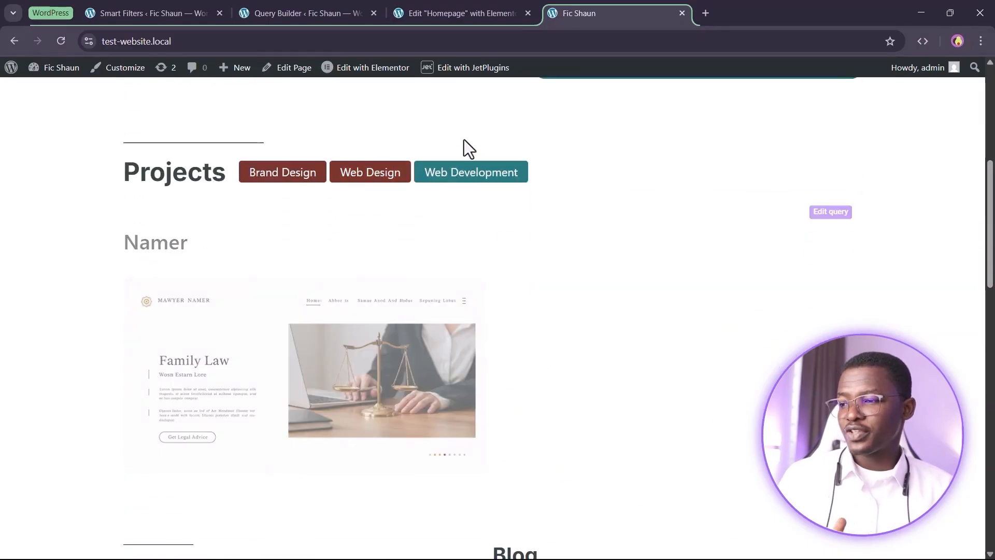
{"action": "scroll", "coordinate": [657, 196], "scroll_direction": "down", "scroll_amount": 3}
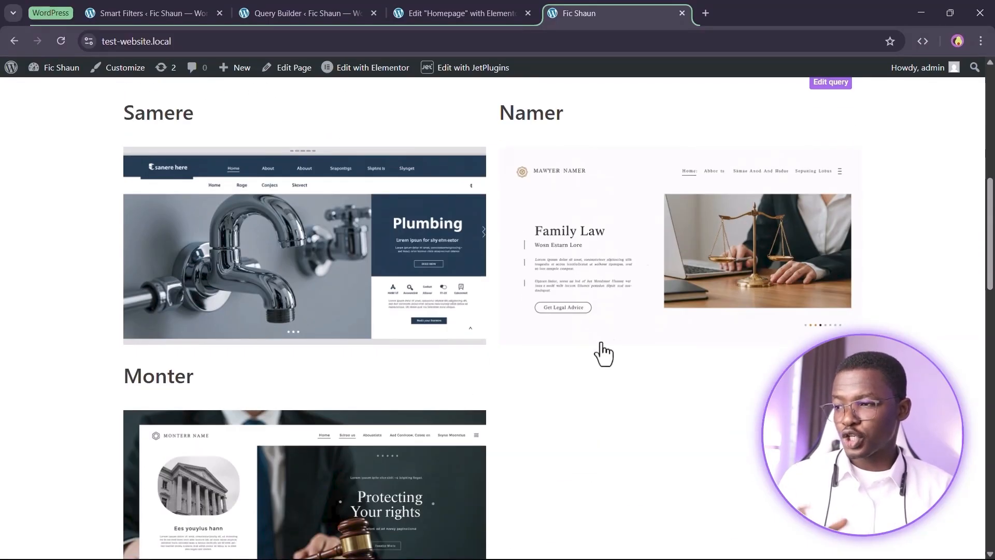
{"action": "scroll", "coordinate": [603, 354], "scroll_direction": "down", "scroll_amount": 3}
{"action": "scroll", "coordinate": [606, 356], "scroll_direction": "up", "scroll_amount": 7}
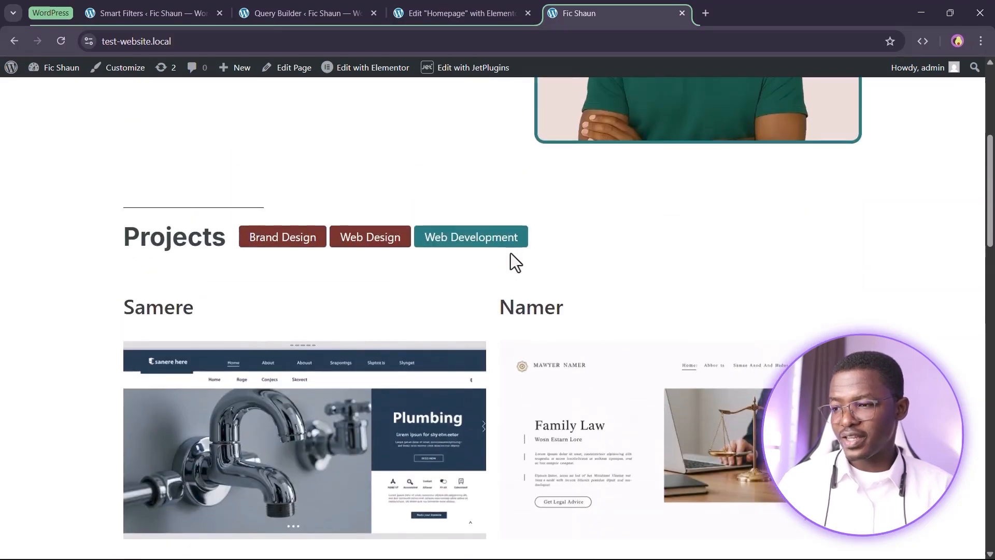
Add Web Development to the active skill filters and review the Projects listing.
{"action": "left_click", "coordinate": [461, 248]}
{"action": "scroll", "coordinate": [617, 390], "scroll_direction": "down", "scroll_amount": 4}
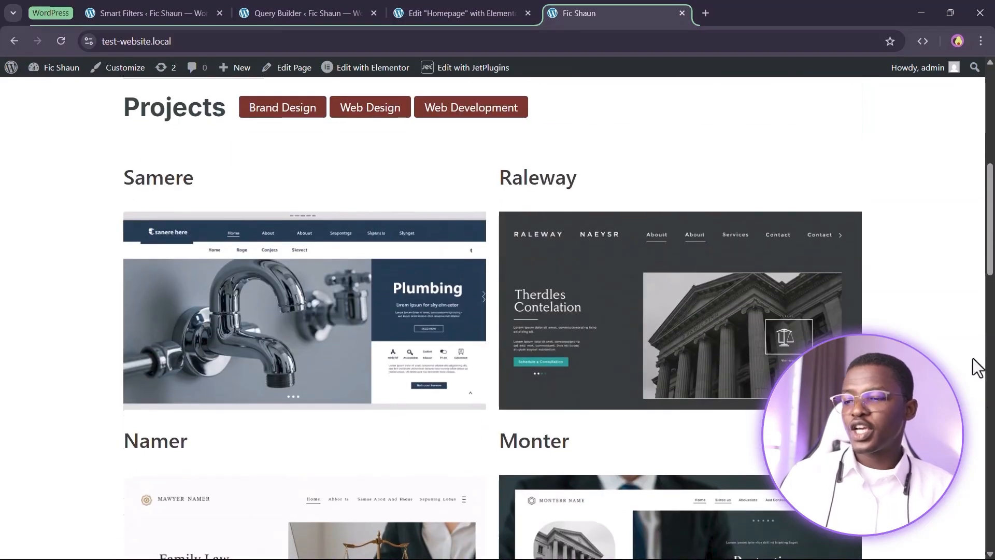
{"action": "scroll", "coordinate": [617, 390], "scroll_direction": "down", "scroll_amount": 1}
{"action": "scroll", "coordinate": [212, 152], "scroll_direction": "up", "scroll_amount": 4}
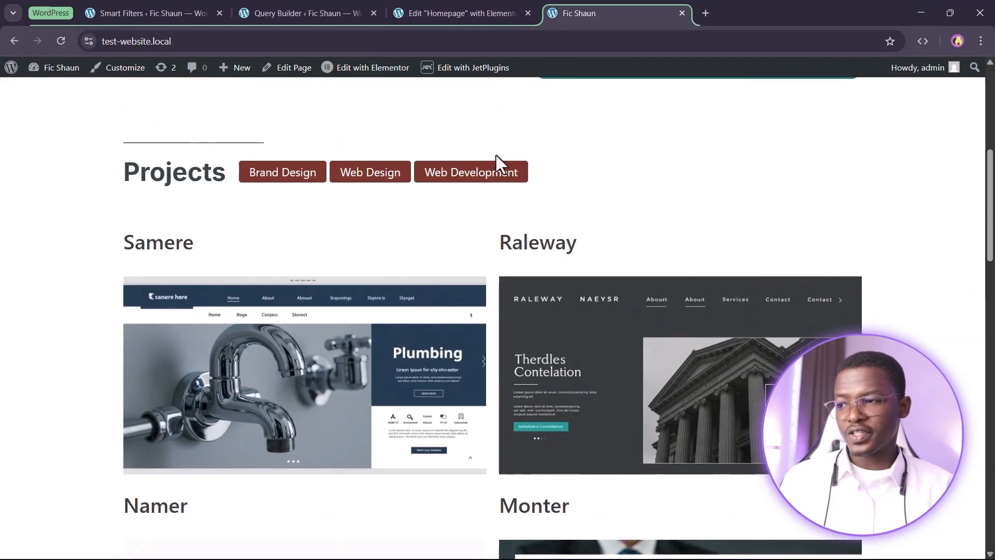
Clear all three skill filters one by one, and filter the Projects listing by Web Design alone.
{"action": "left_click", "coordinate": [300, 188]}
{"action": "left_click", "coordinate": [368, 170]}
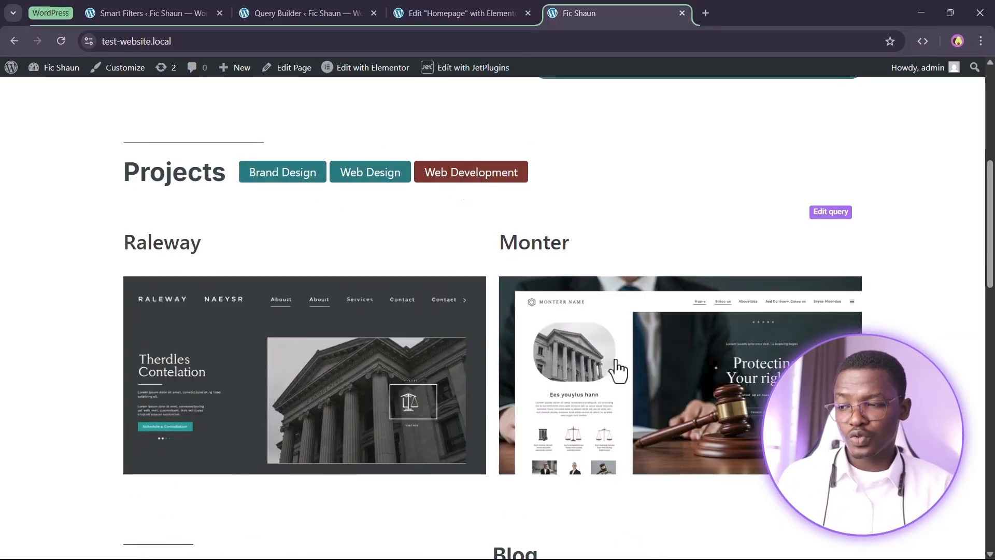
{"action": "left_click", "coordinate": [462, 176]}
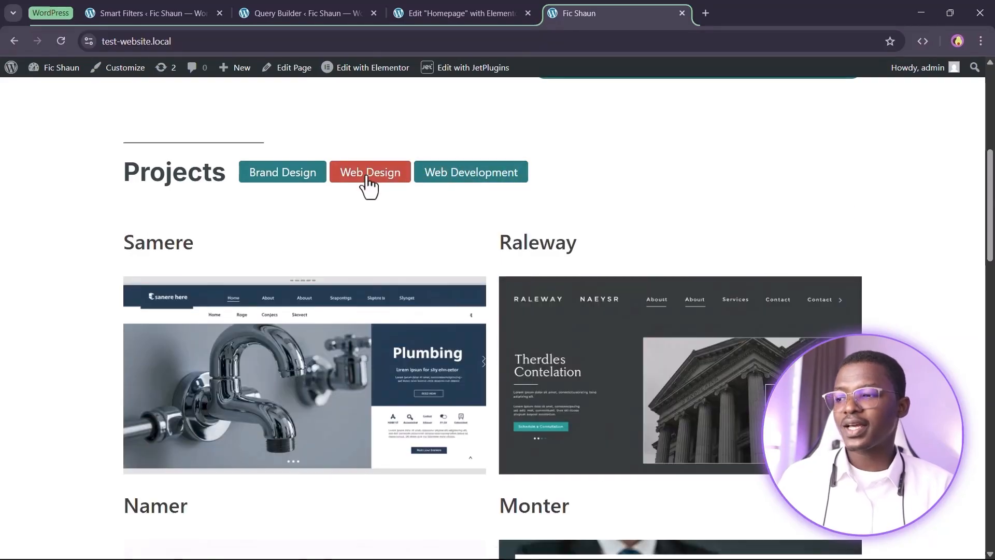
{"action": "left_click", "coordinate": [370, 179]}
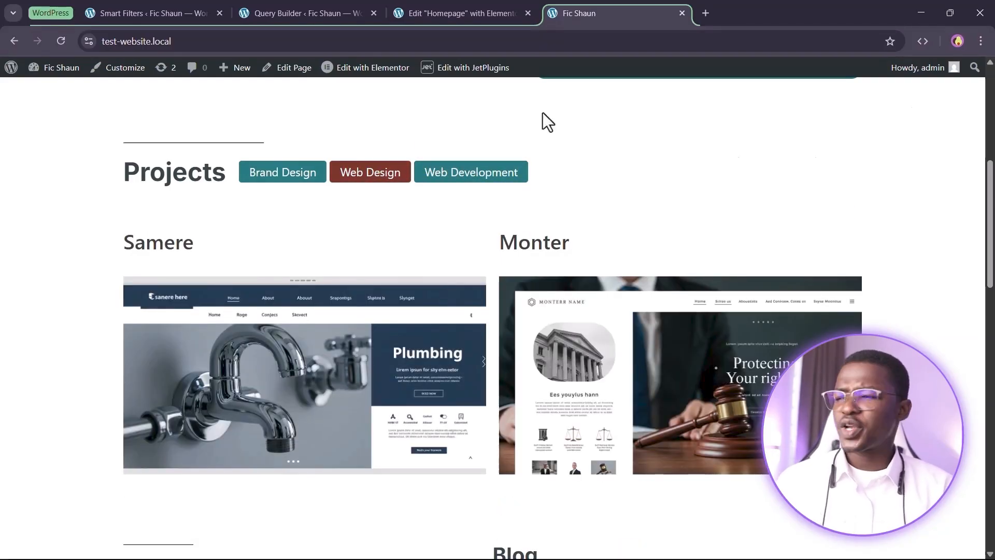
In the Homepage editor, make the Projects Checkboxes Filter's normal item background semi-transparent teal, #1C747C59.
{"action": "left_click", "coordinate": [491, 11]}
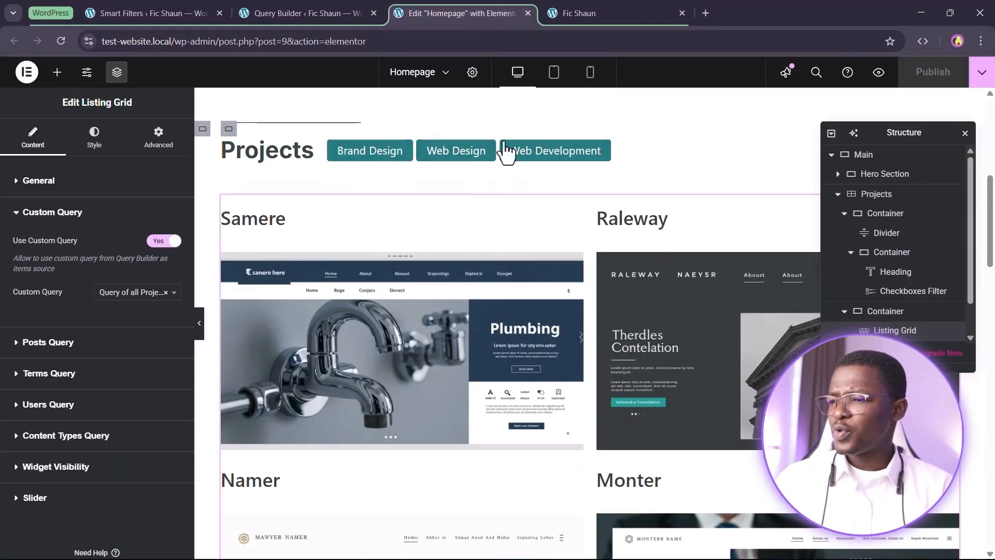
{"action": "left_click", "coordinate": [604, 149]}
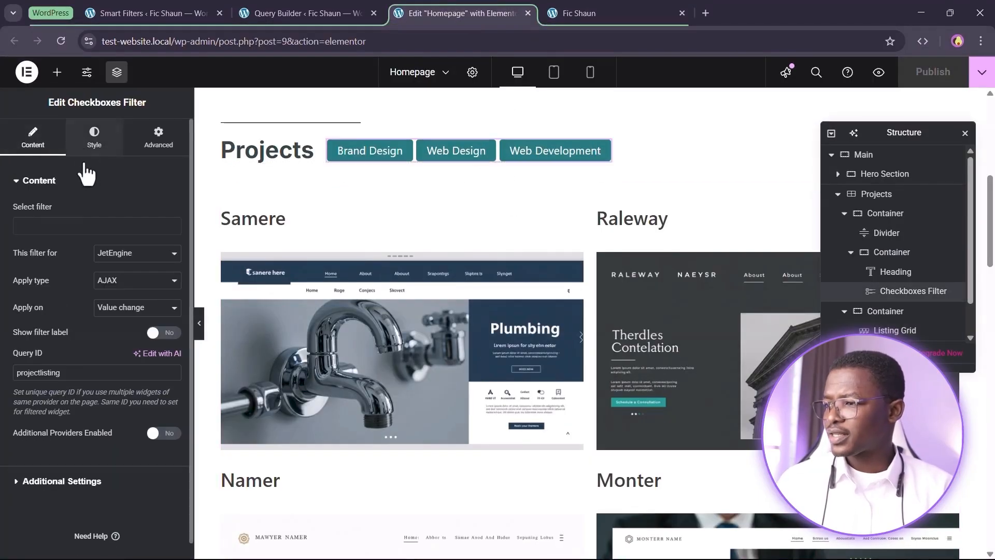
{"action": "left_click", "coordinate": [93, 135]}
{"action": "scroll", "coordinate": [99, 274], "scroll_direction": "down", "scroll_amount": 2}
{"action": "left_click", "coordinate": [135, 338]}
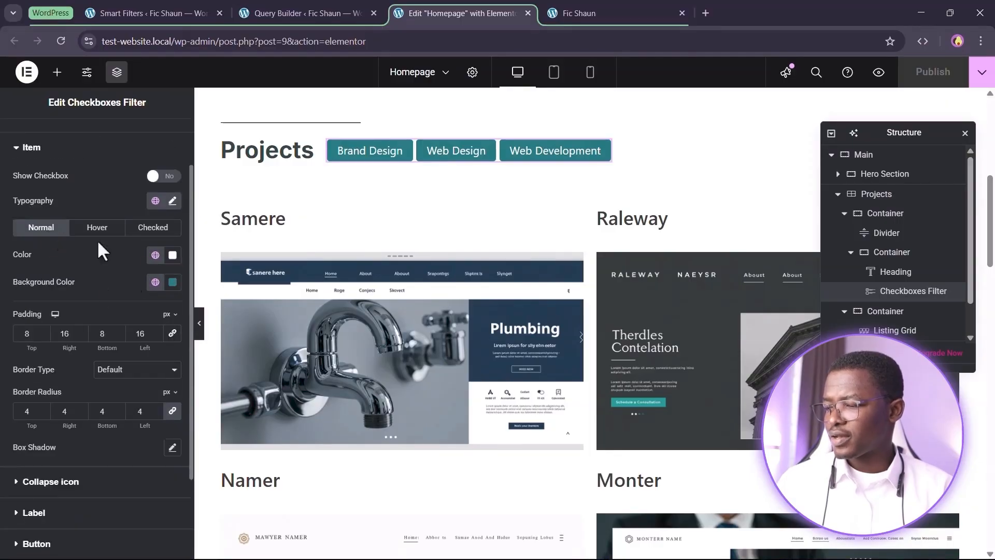
{"action": "left_click", "coordinate": [173, 282]}
{"action": "left_click_drag", "start_coordinate": [230, 453], "coordinate": [152, 458]}
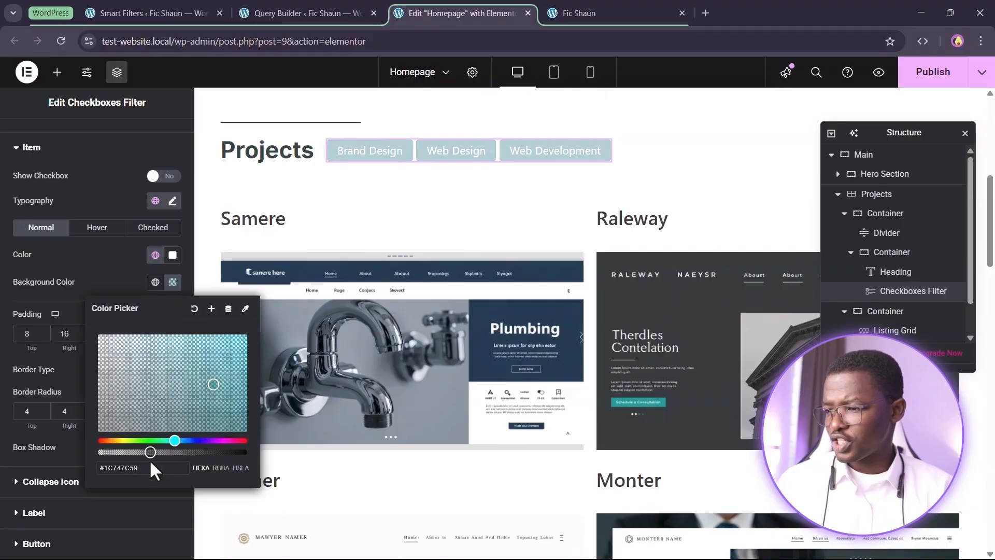
{"action": "left_click", "coordinate": [97, 247]}
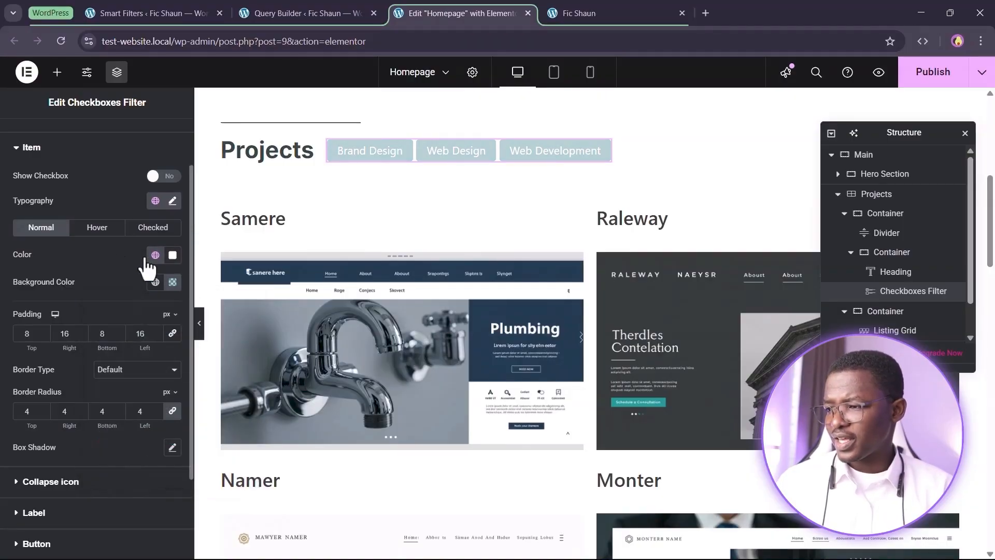
Set the filter items' normal text color to global Primary and lower the background opacity to #1C747C30.
{"action": "left_click", "coordinate": [155, 254]}
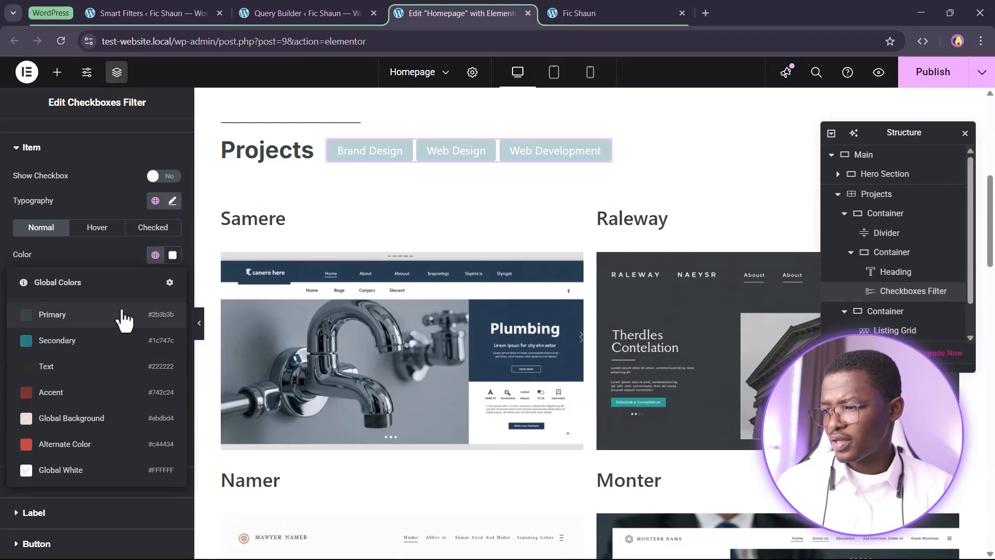
{"action": "left_click", "coordinate": [123, 317]}
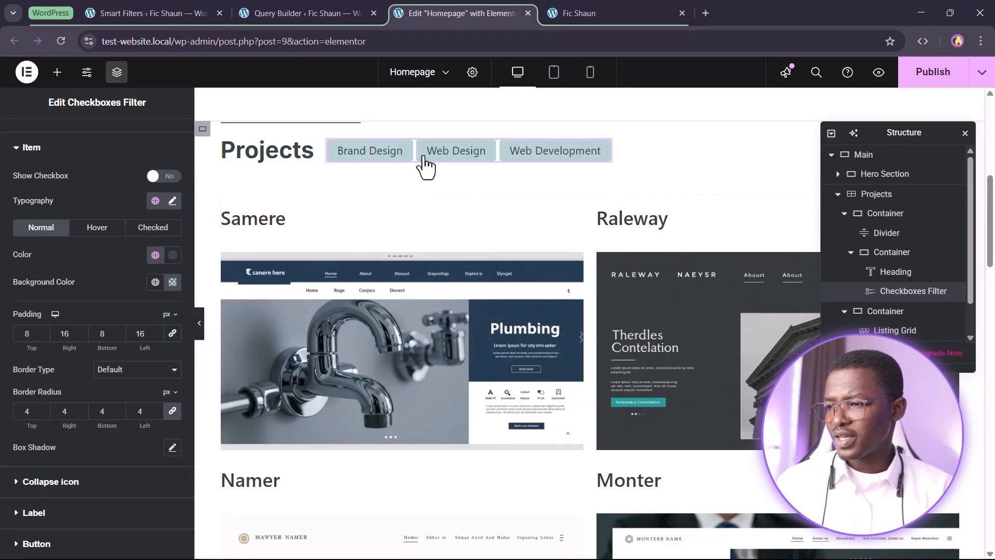
{"action": "left_click", "coordinate": [172, 281]}
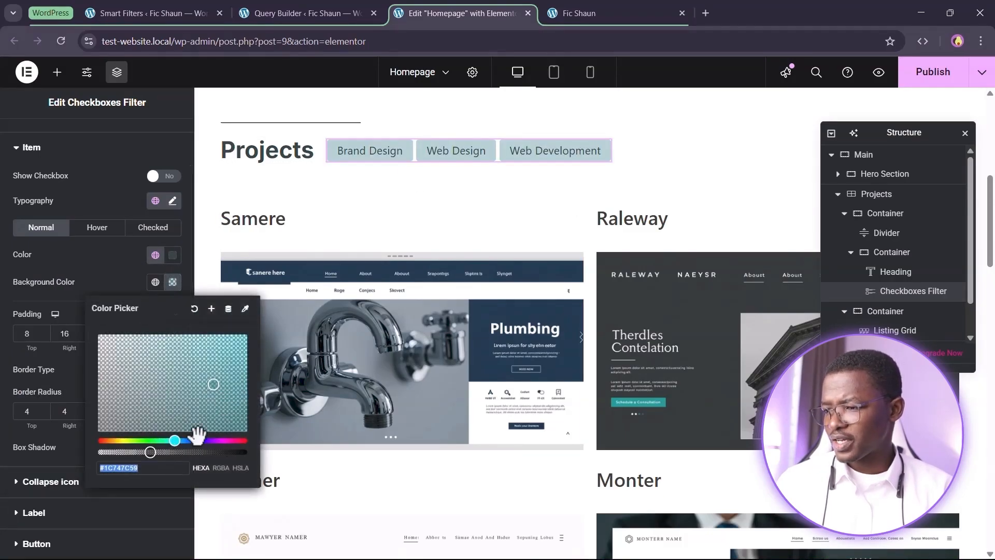
{"action": "left_click_drag", "start_coordinate": [153, 451], "coordinate": [125, 452]}
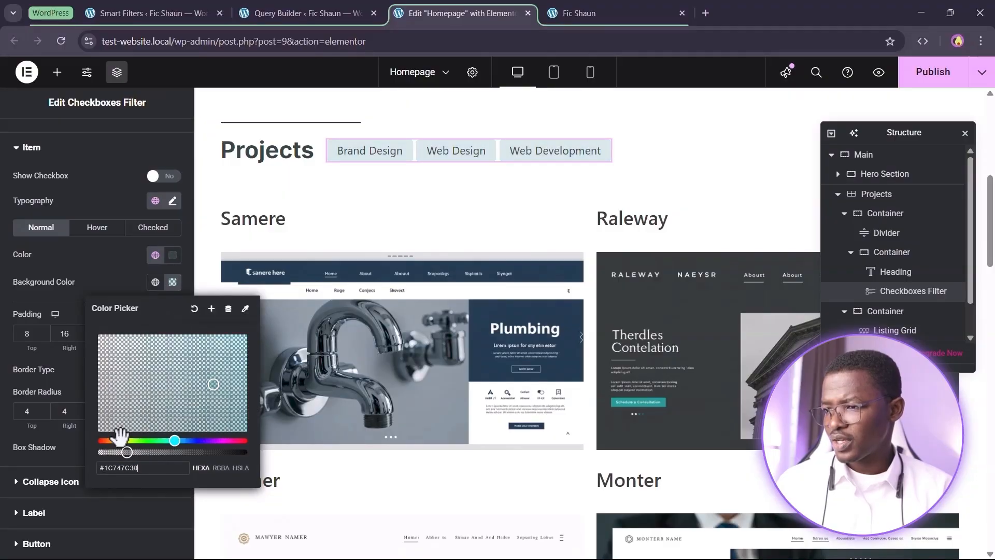
{"action": "left_click", "coordinate": [114, 266]}
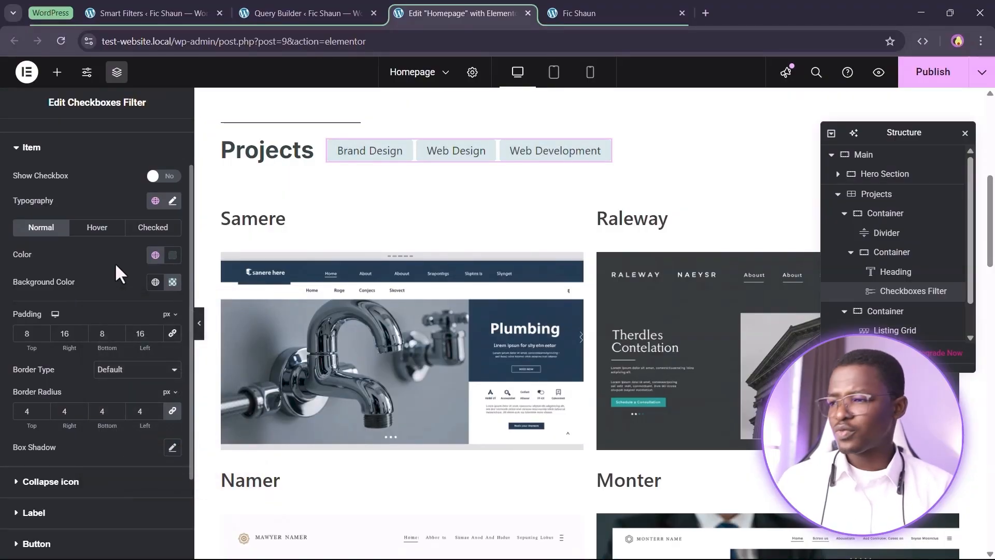
Save the filter items' background color as a new global color named Secondary Transparent.
{"action": "left_click", "coordinate": [173, 281]}
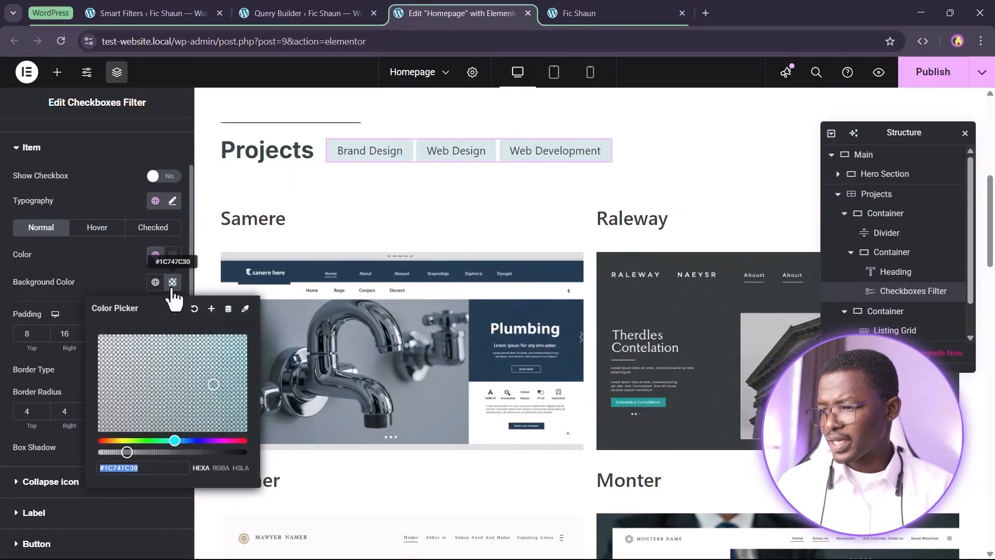
{"action": "left_click", "coordinate": [211, 309]}
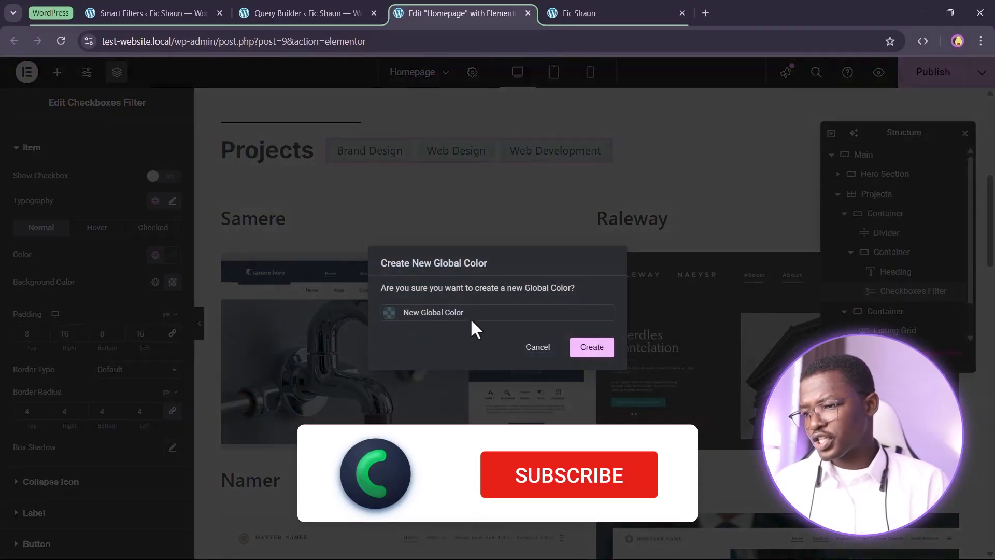
{"action": "triple_click", "coordinate": [471, 318]}
{"action": "type", "text": "Secondary T"}
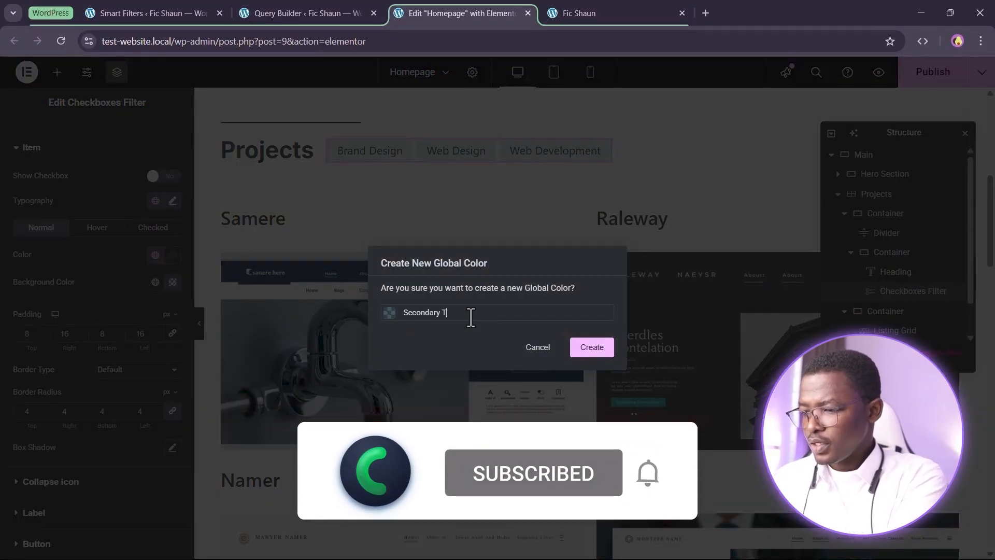
{"action": "type", "text": "ransparetn"}
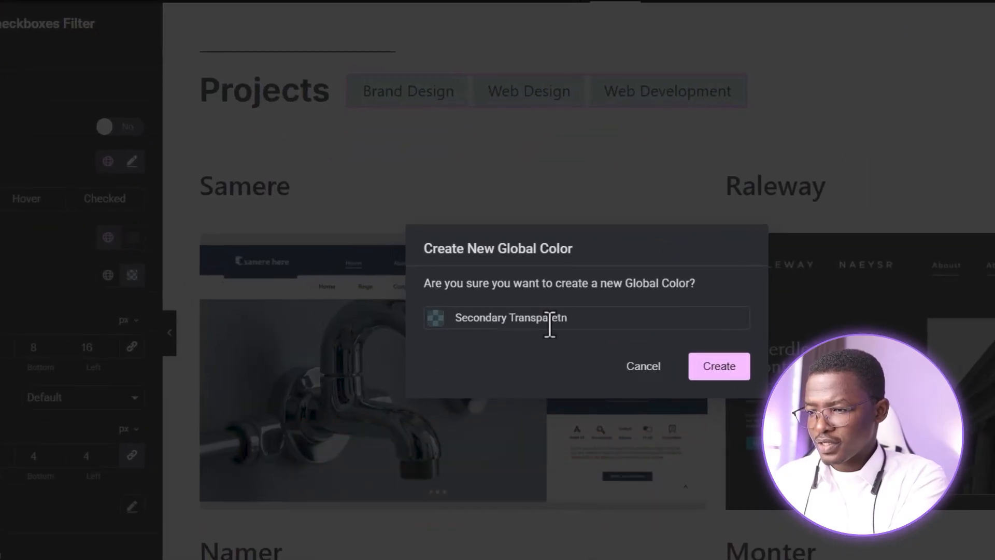
{"action": "key", "text": "BackSpace"}
{"action": "key", "text": "BackSpace"}
{"action": "type", "text": "ent"}
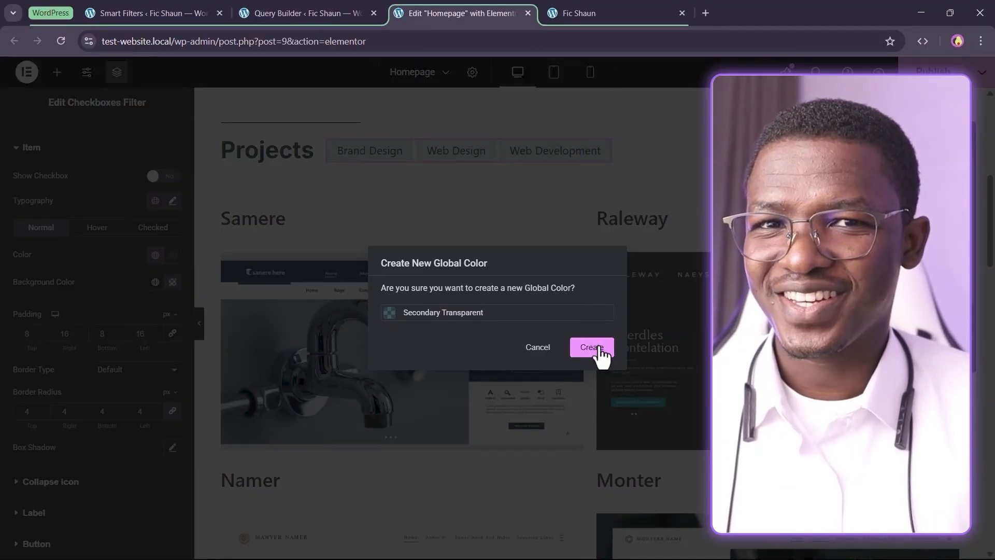
{"action": "left_click", "coordinate": [576, 352]}
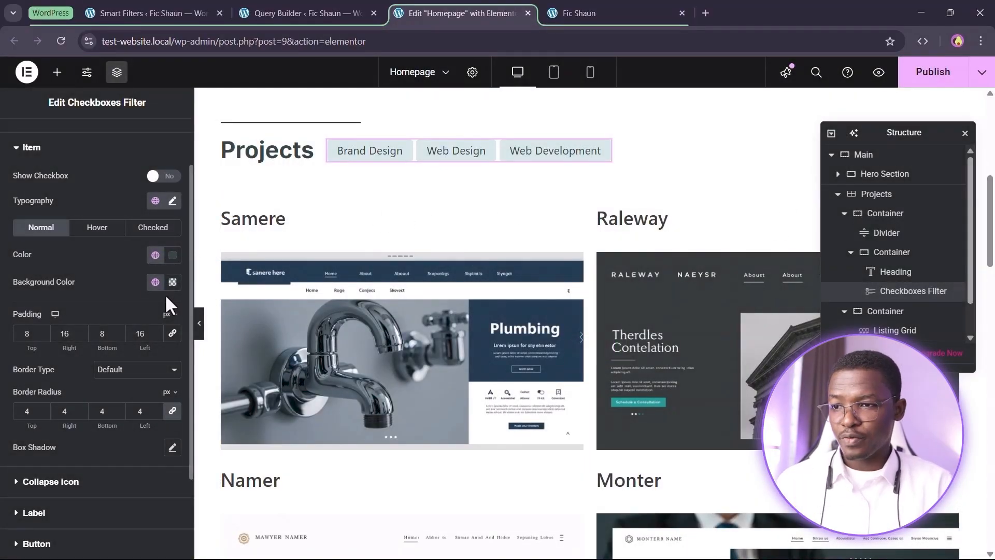
Publish the Homepage changes and reload the live homepage.
{"action": "left_click", "coordinate": [939, 71]}
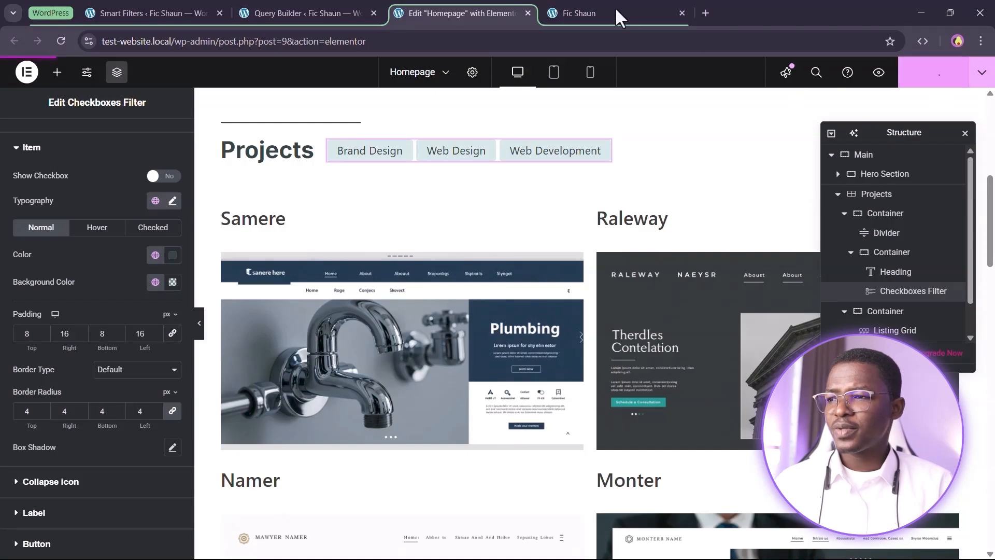
{"action": "left_click", "coordinate": [612, 10]}
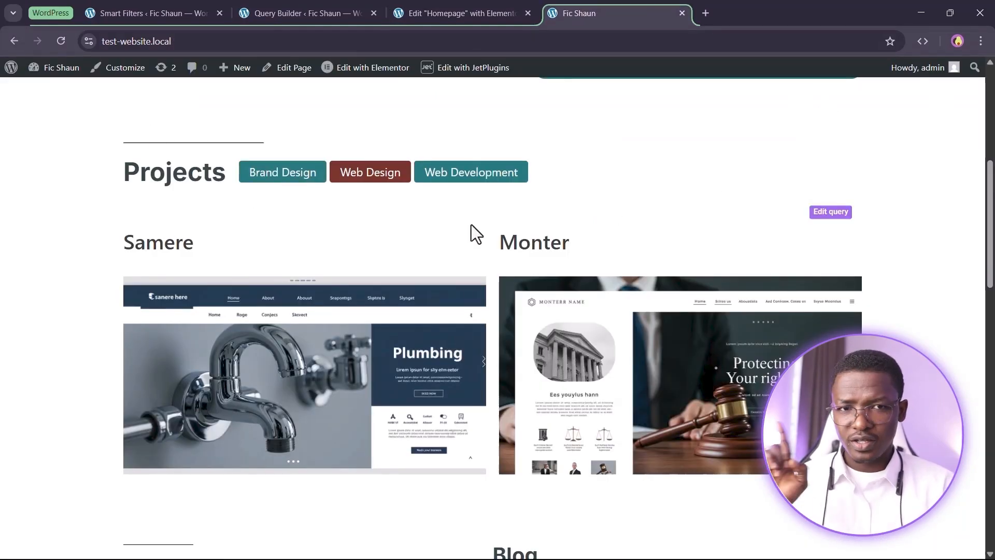
{"action": "left_click", "coordinate": [67, 38]}
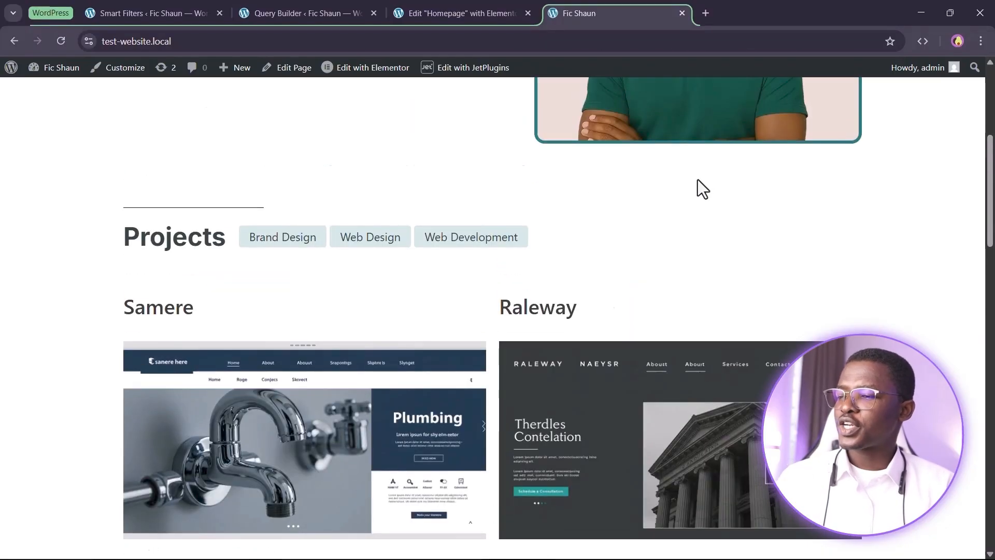
Test the restyled filter with Web Development and Web Design separately, clear it, and review the full Projects listing.
{"action": "left_click", "coordinate": [475, 242]}
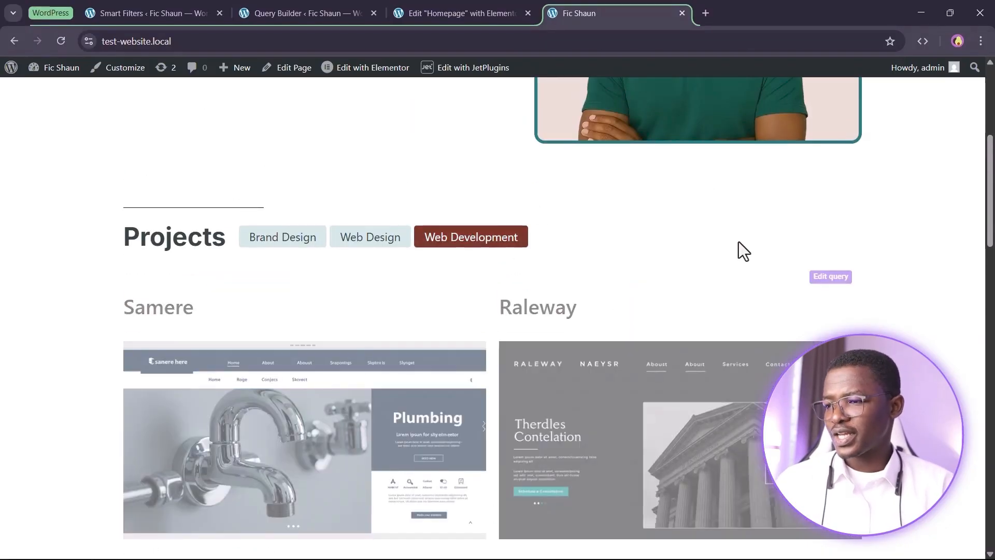
{"action": "scroll", "coordinate": [516, 400], "scroll_direction": "down", "scroll_amount": 3}
{"action": "left_click", "coordinate": [471, 107]}
{"action": "left_click", "coordinate": [380, 108]}
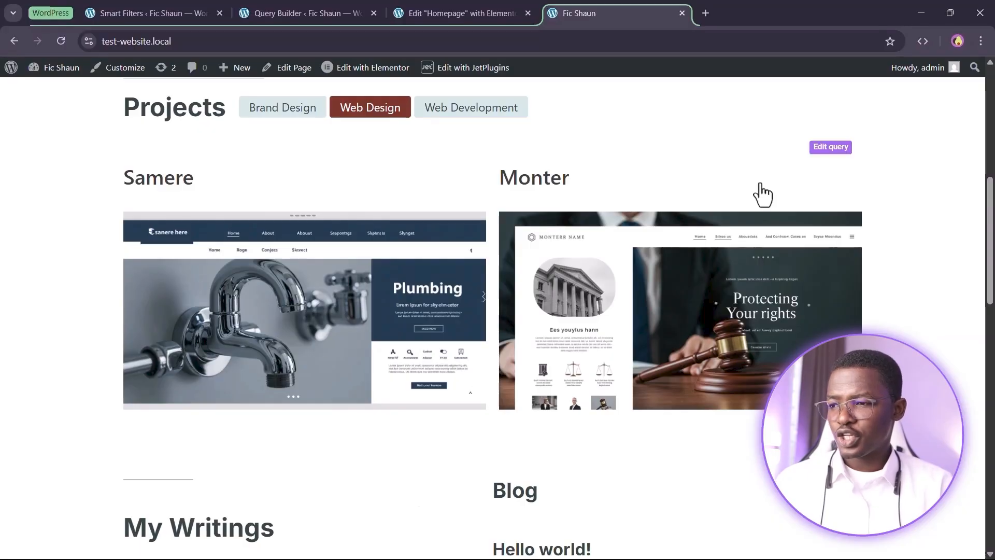
{"action": "left_click", "coordinate": [370, 108]}
{"action": "scroll", "coordinate": [810, 260], "scroll_direction": "down", "scroll_amount": 3}
{"action": "scroll", "coordinate": [811, 260], "scroll_direction": "up", "scroll_amount": 3}
{"action": "scroll", "coordinate": [492, 311], "scroll_direction": "down", "scroll_amount": 5}
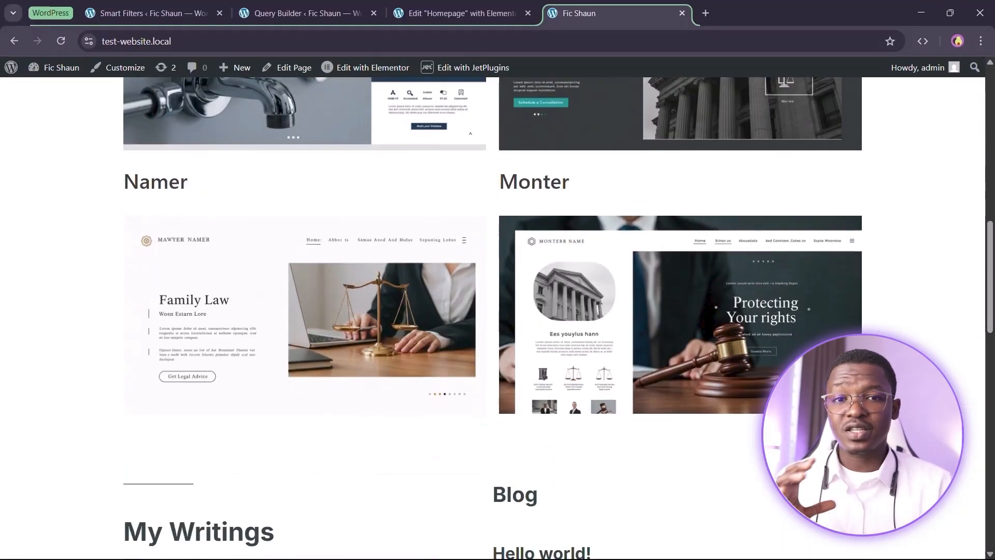
{"action": "scroll", "coordinate": [493, 311], "scroll_direction": "down", "scroll_amount": 1}
{"action": "scroll", "coordinate": [493, 311], "scroll_direction": "up", "scroll_amount": 7}
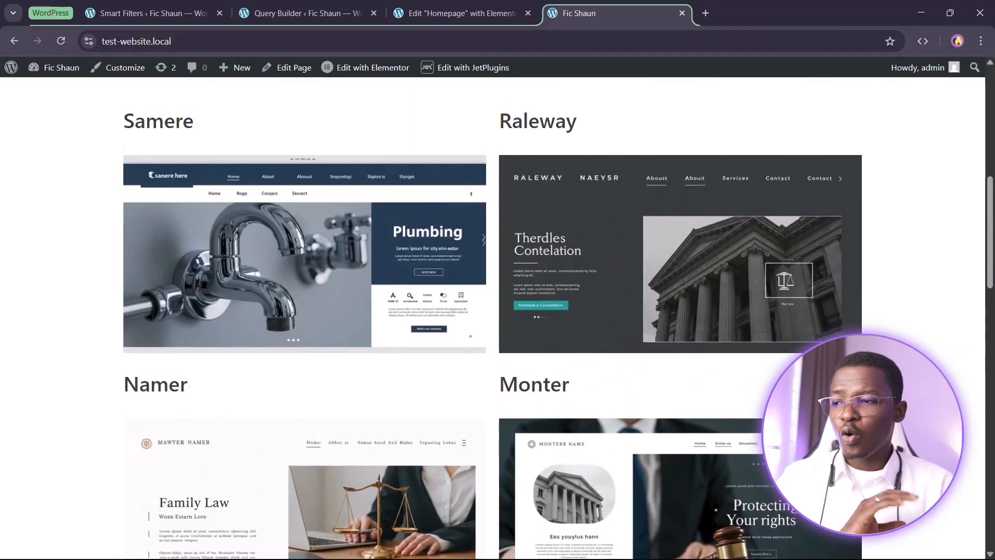
{"action": "scroll", "coordinate": [931, 334], "scroll_direction": "up", "scroll_amount": 2}
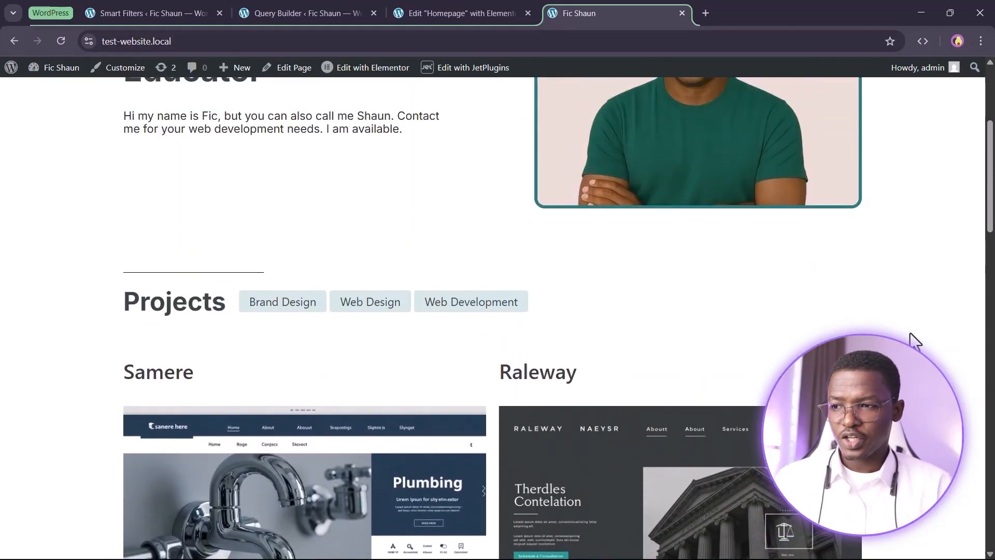